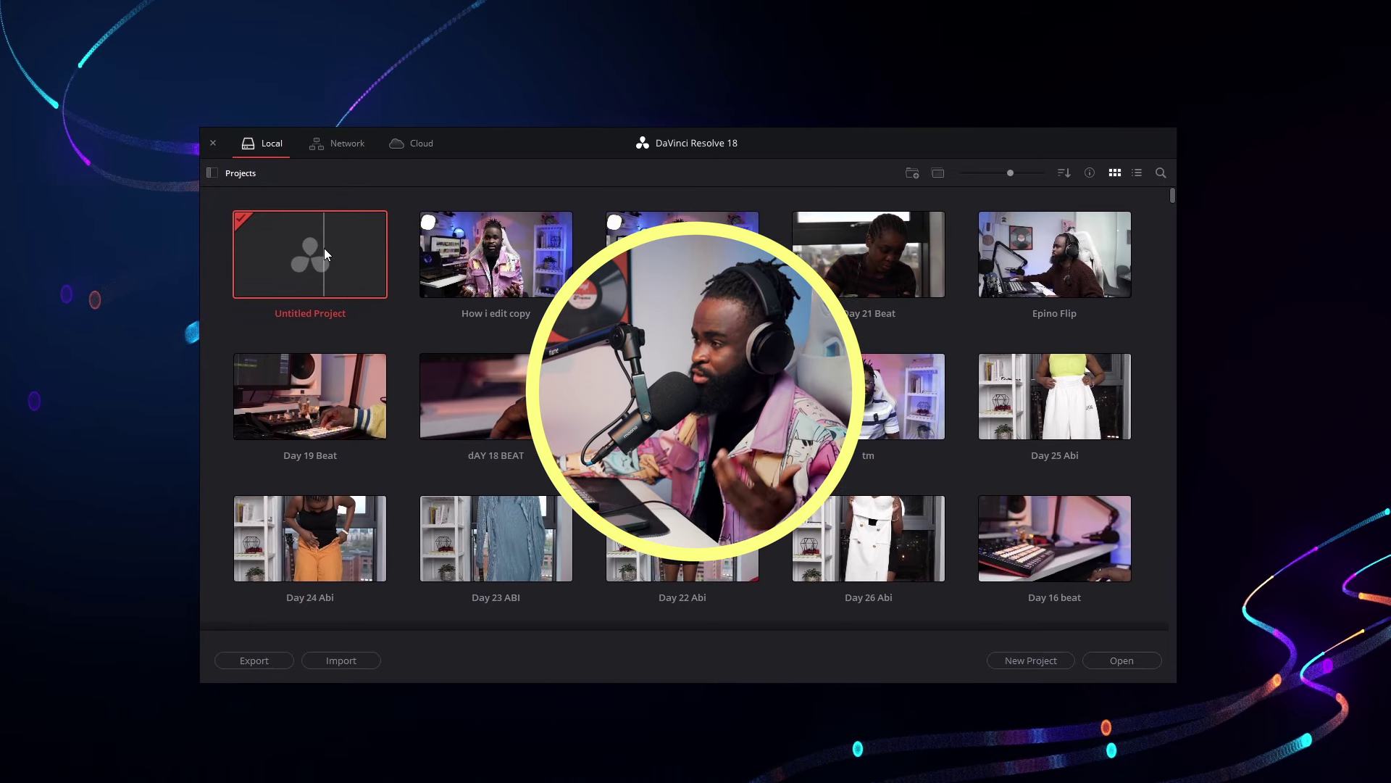
# - Open Untitled Project and import clips C2991.MP4 through C2999.MP4, changing the project frame rate to match them
pyautogui.doubleClick(323, 254)
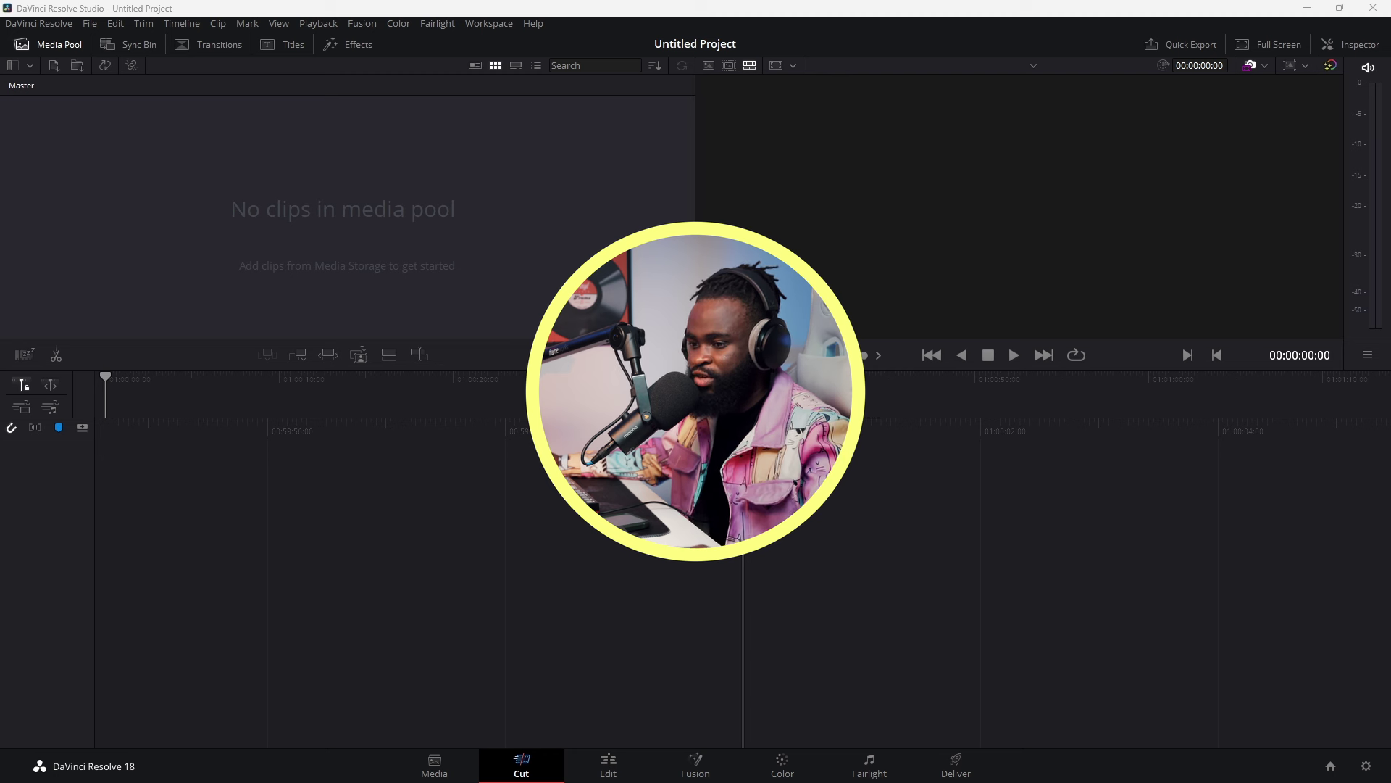
pyautogui.moveTo(529, 330); pyautogui.dragTo(352, 207)
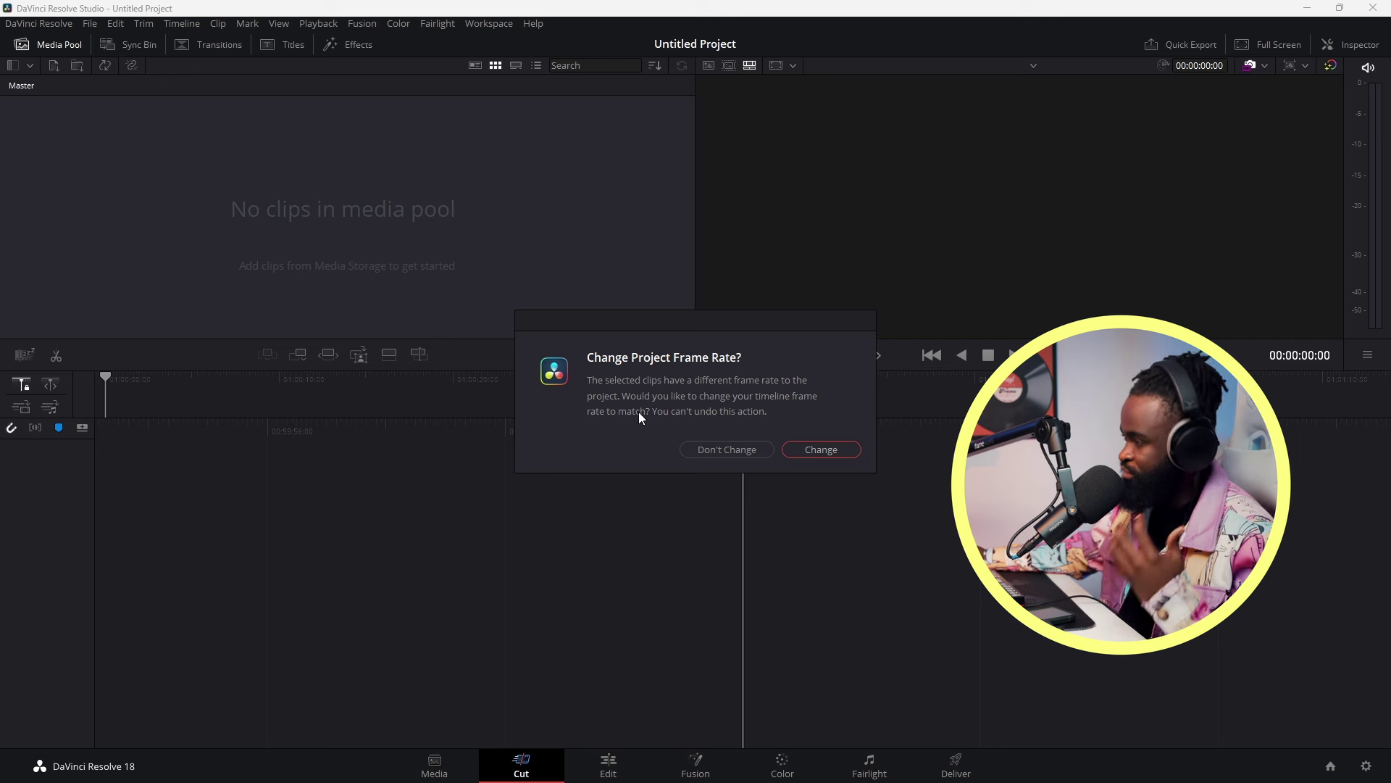
pyautogui.click(815, 449)
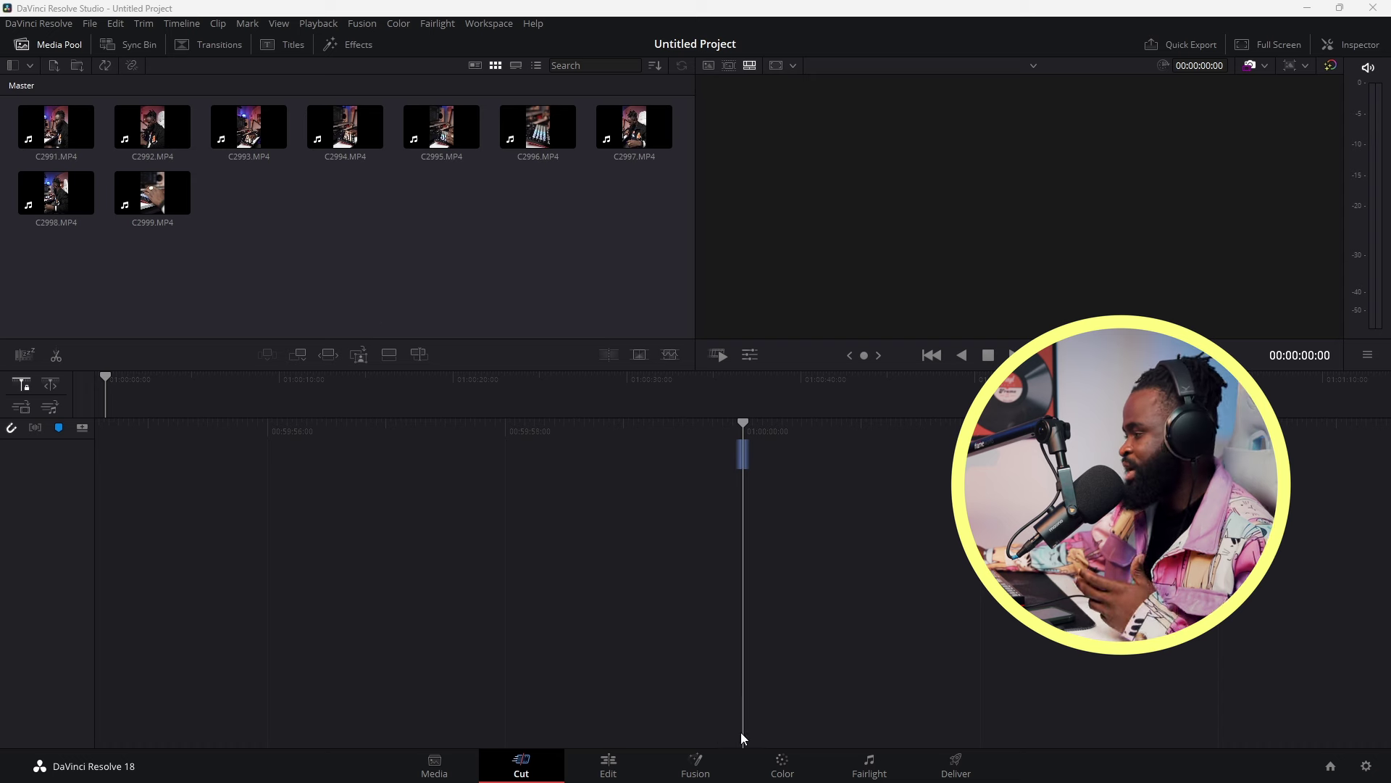
# - On the Edit page, build a timeline from C2991.MP4 and mute its Audio 1 track
pyautogui.click(609, 765)
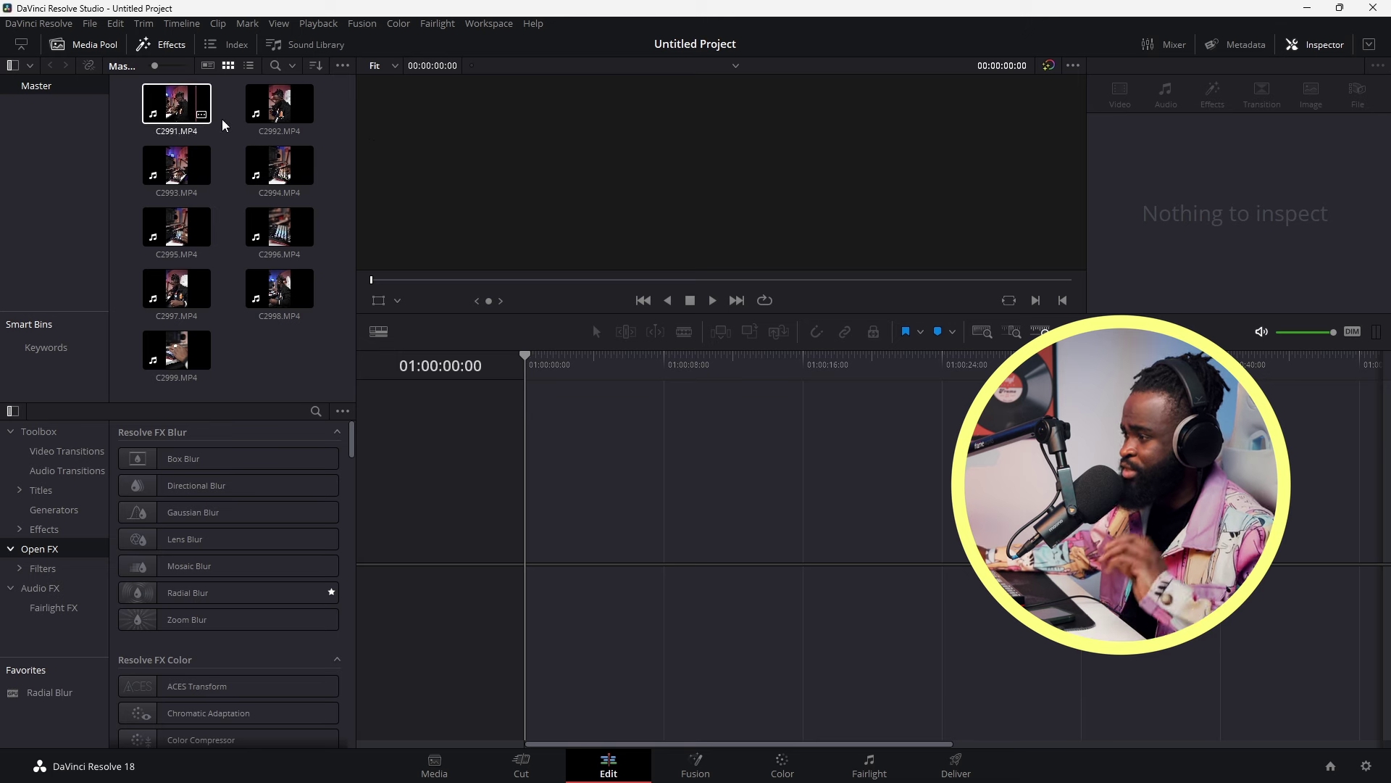
pyautogui.moveTo(196, 128); pyautogui.dragTo(533, 572)
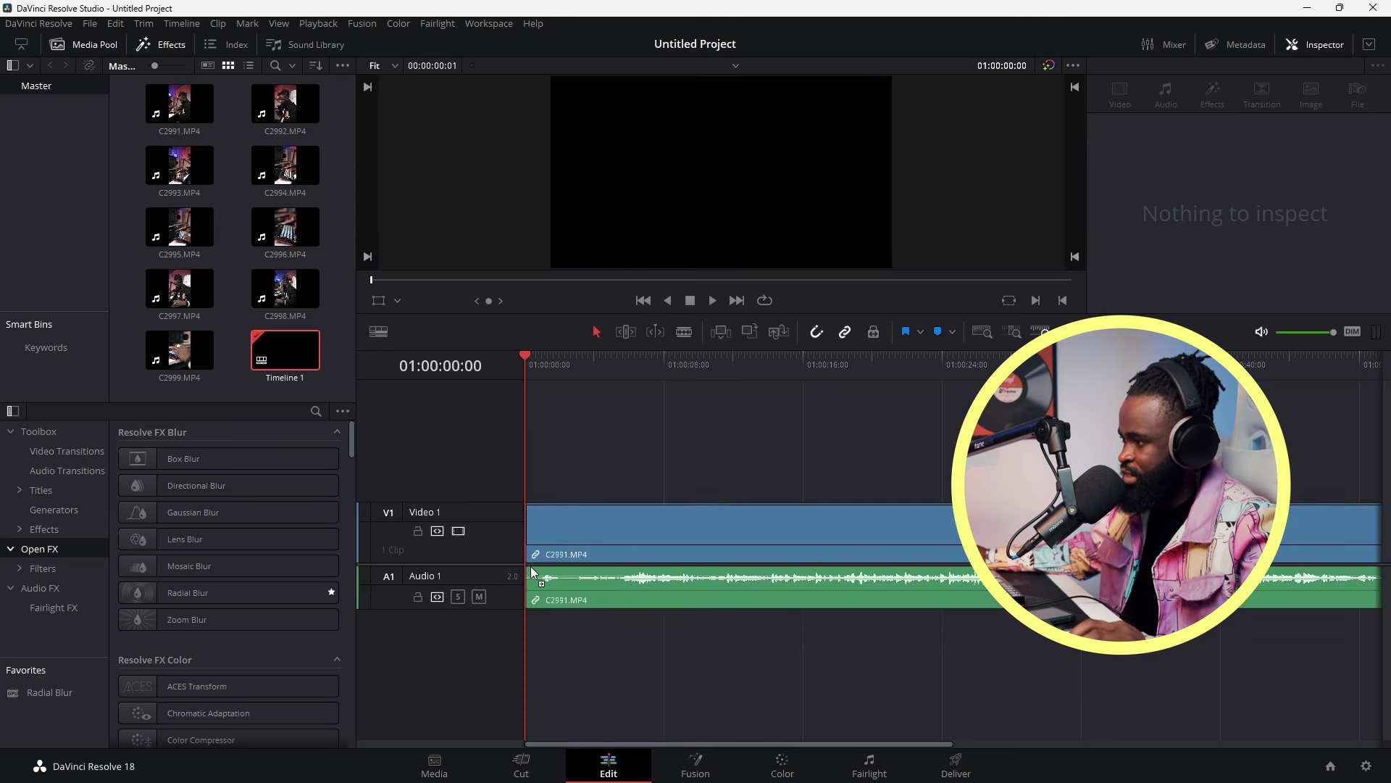
pyautogui.click(479, 597)
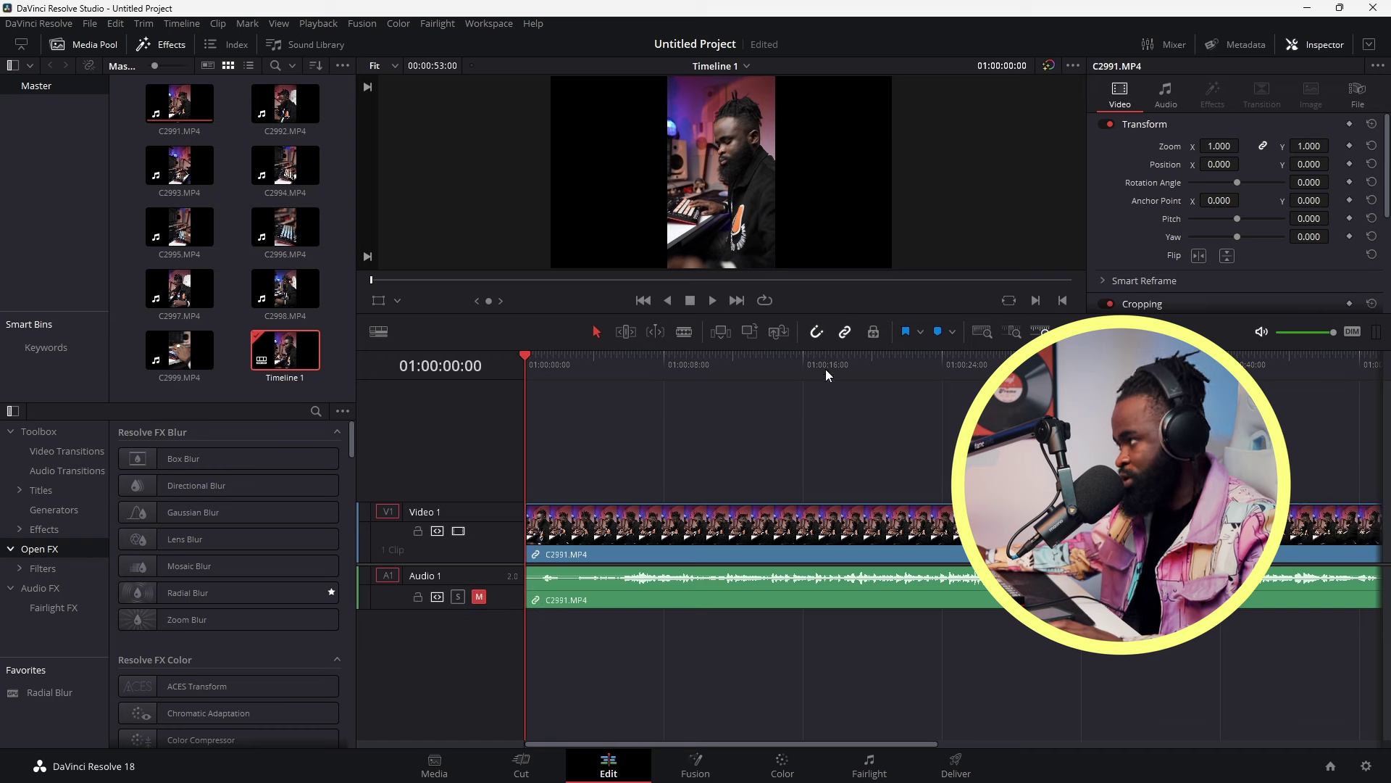
# - Preview part of C2991.MP4 and set the project's timeline resolution to vertical 1080 x 1920 HD in Project Settings
pyautogui.scroll(-3, 797, 551)
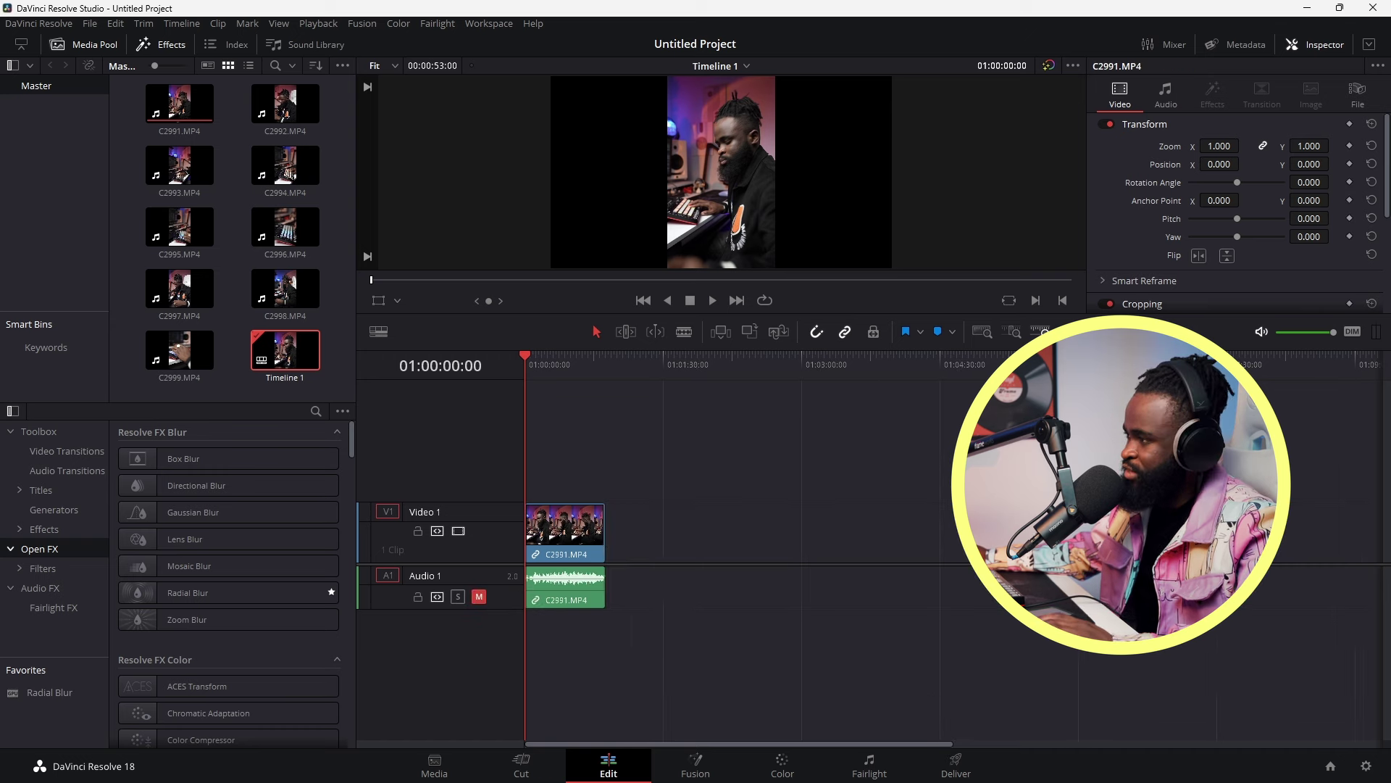
pyautogui.moveTo(609, 366); pyautogui.dragTo(628, 371)
pyautogui.press('space')
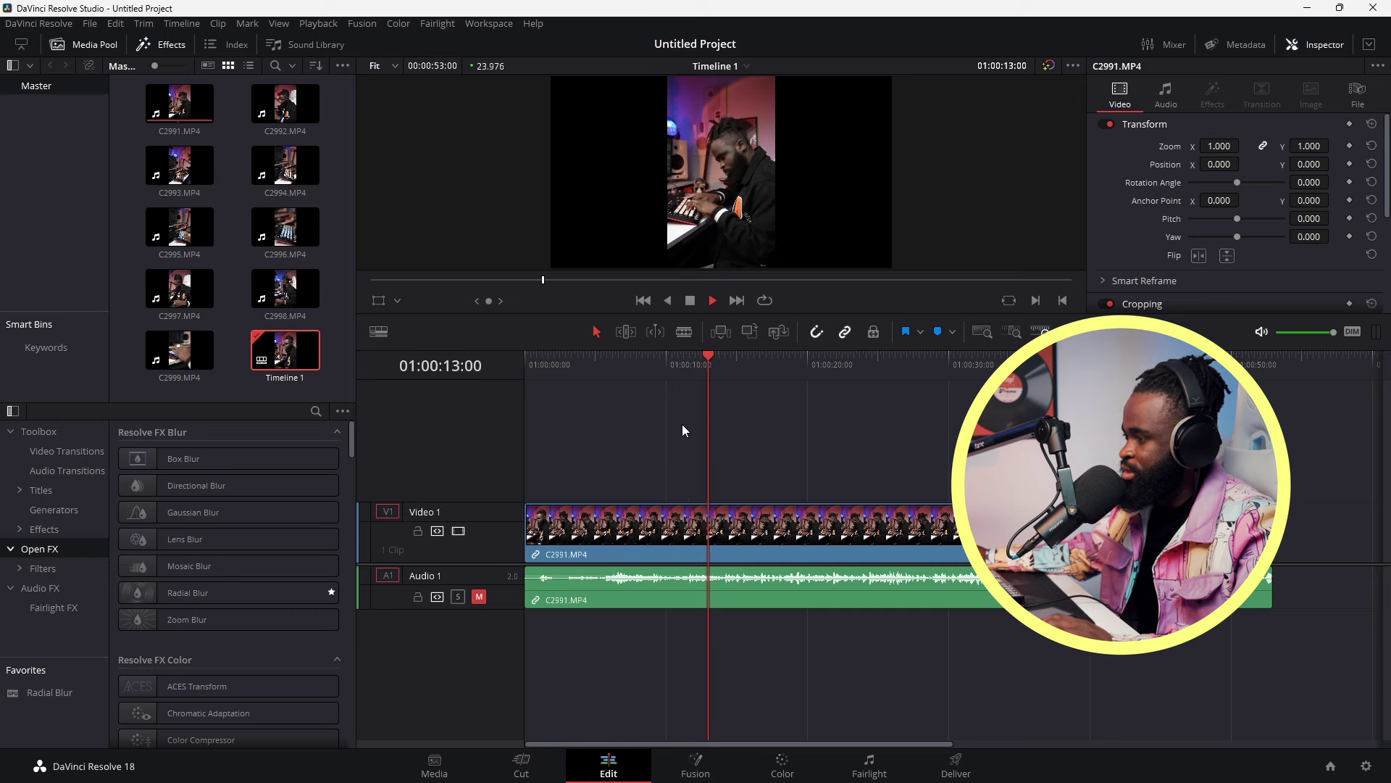
pyautogui.press('space')
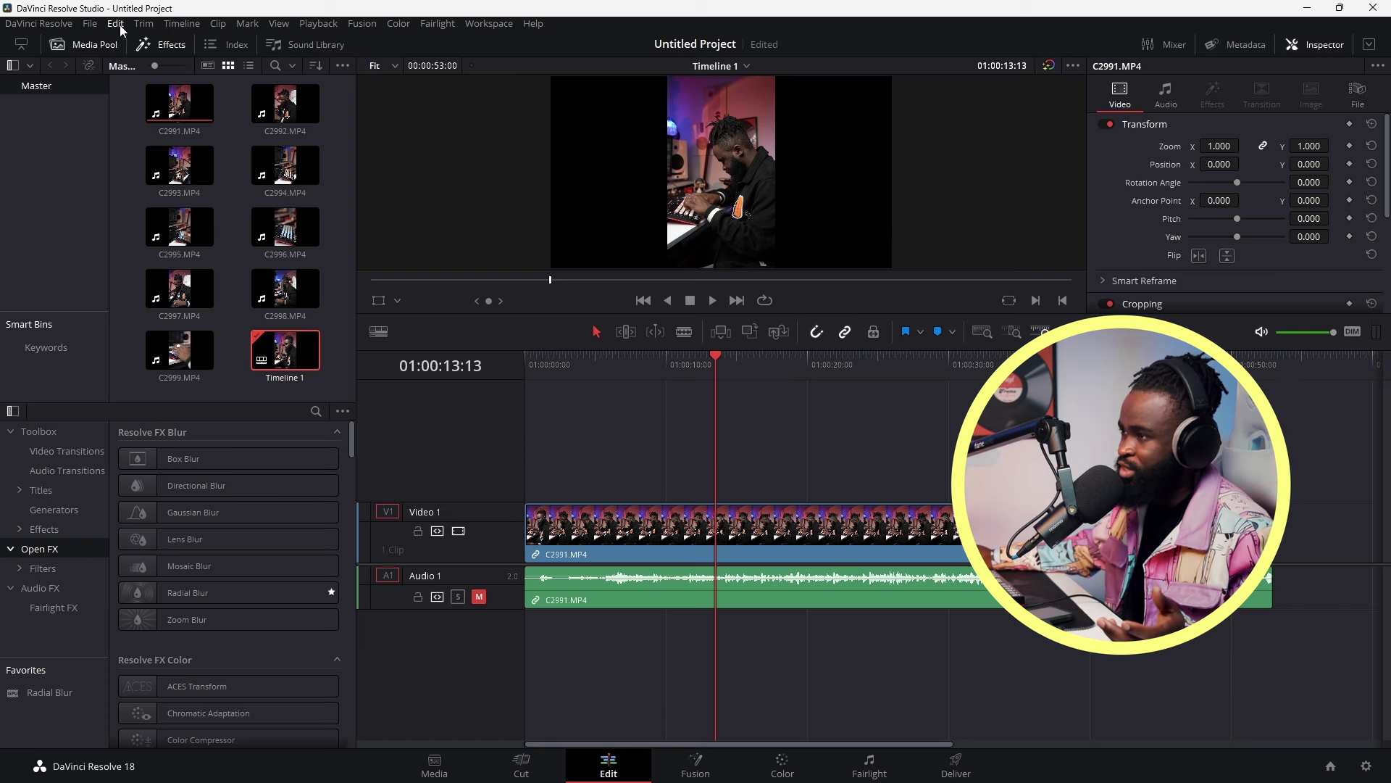
pyautogui.click(90, 23)
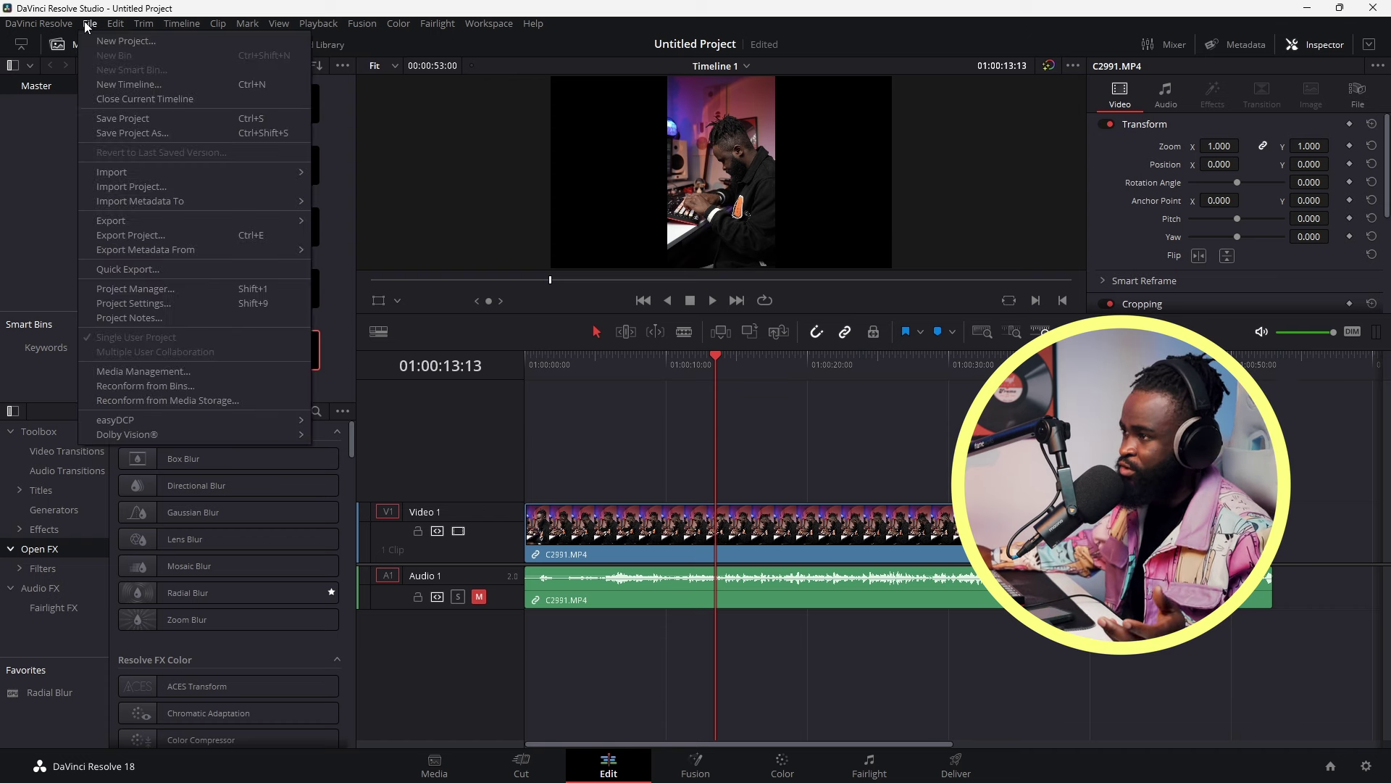
pyautogui.click(168, 303)
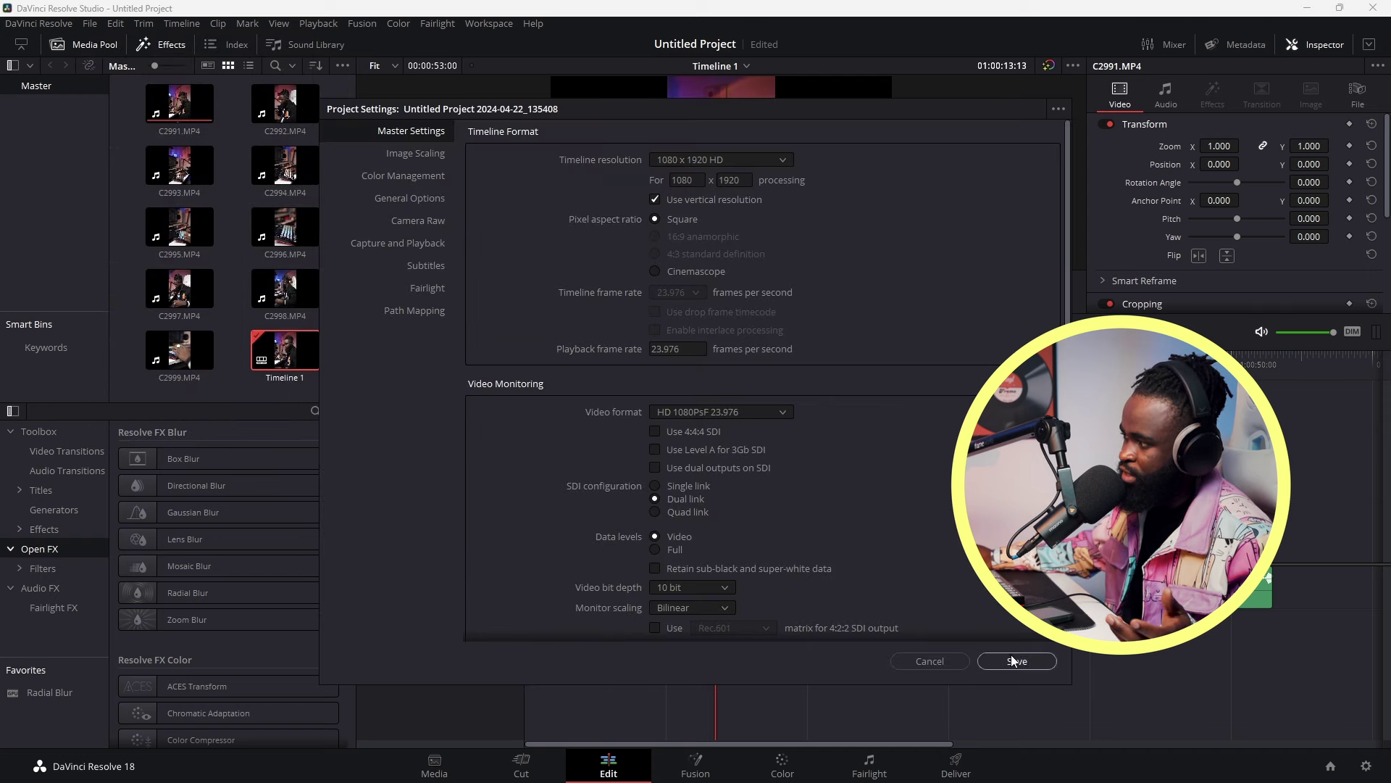
pyautogui.click(1012, 660)
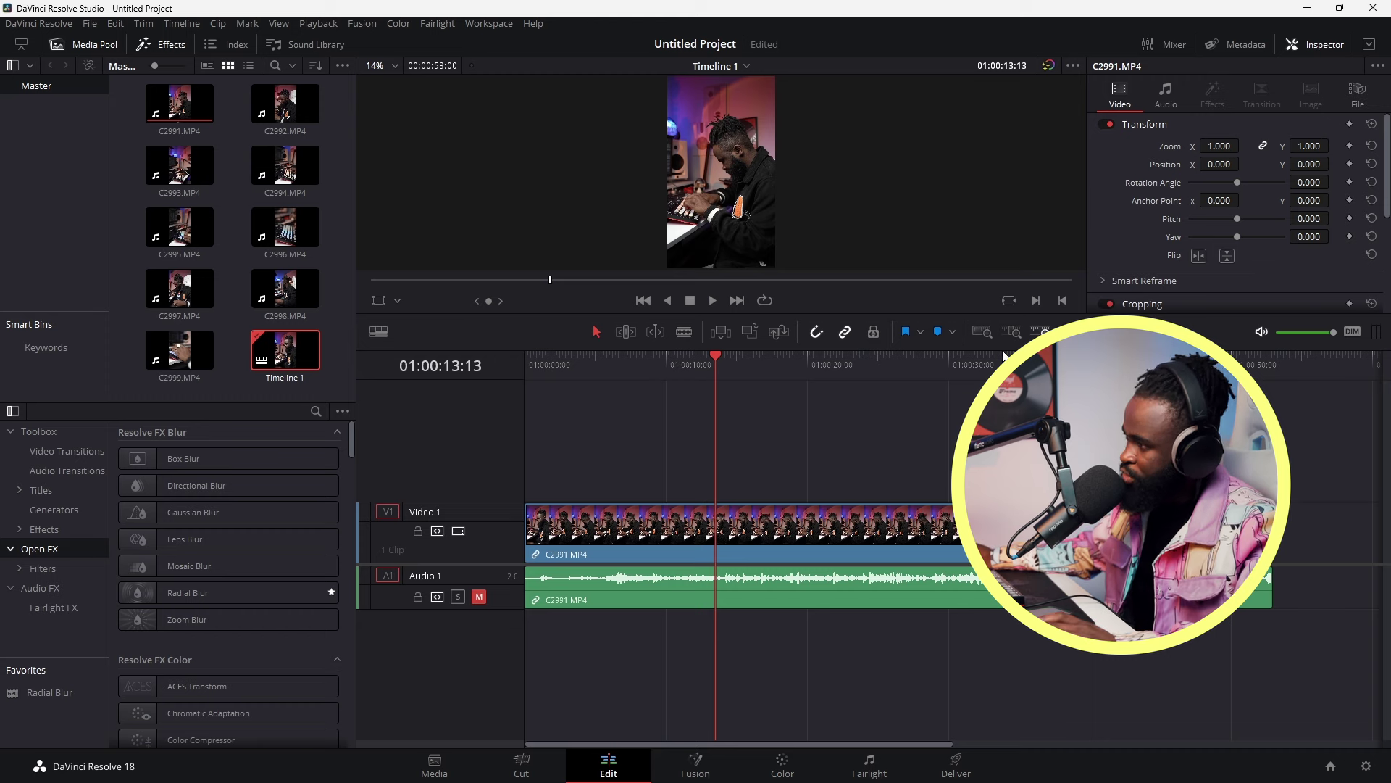
# - Stack C2992.MP4, C2993.MP4 and further camera clips up to C2999.MP4 on separate tracks above C2991.MP4, all starting at 01:00:00:00
pyautogui.scroll(2, 609, 515)
pyautogui.scroll(-4, 608, 515)
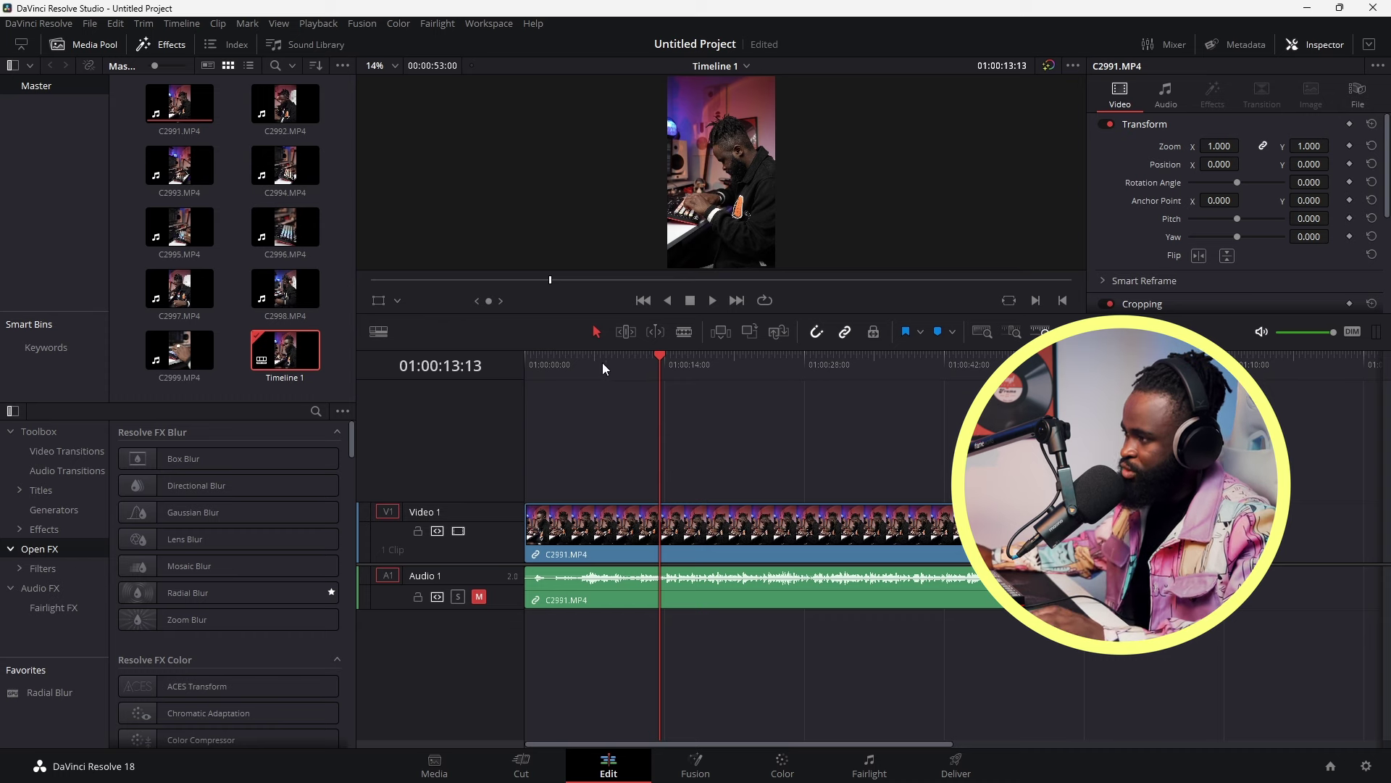
pyautogui.moveTo(532, 367); pyautogui.dragTo(893, 367)
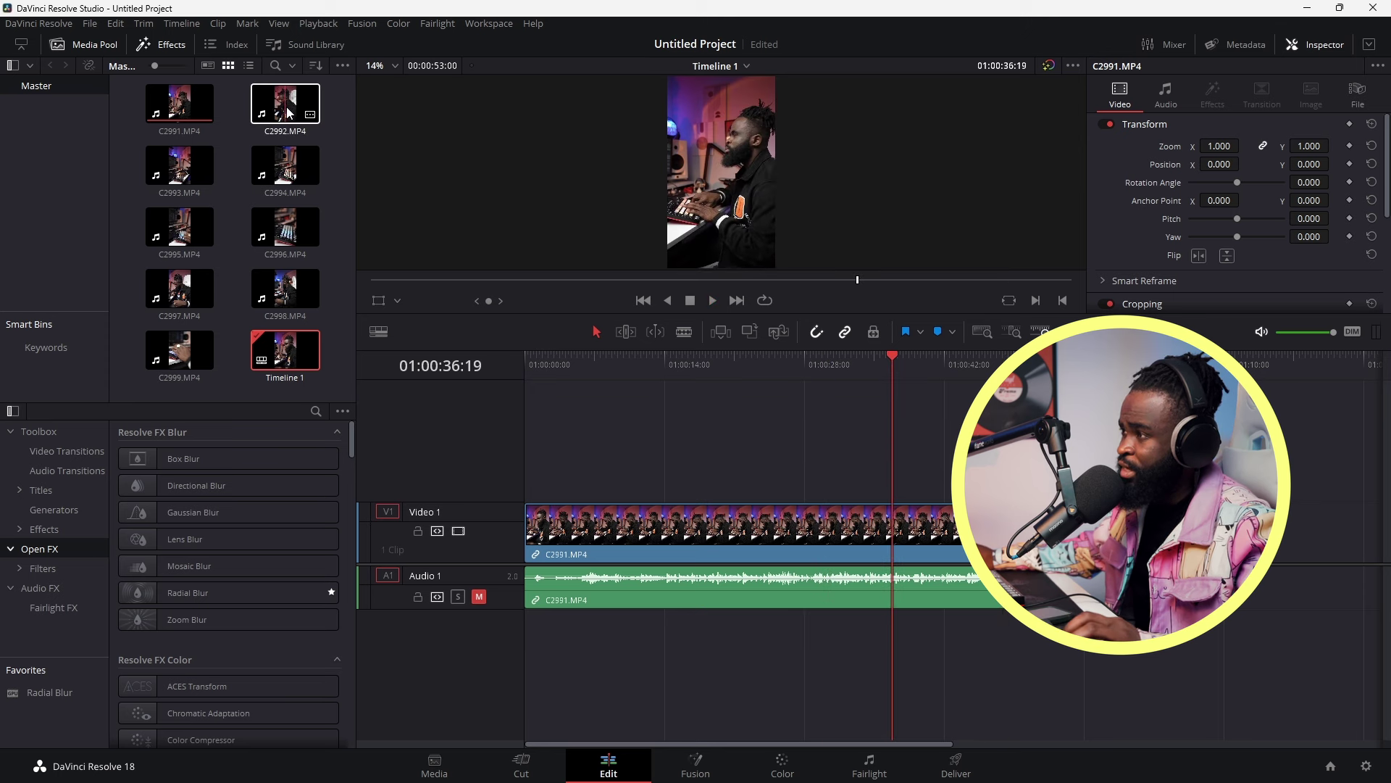
pyautogui.rightClick(564, 479)
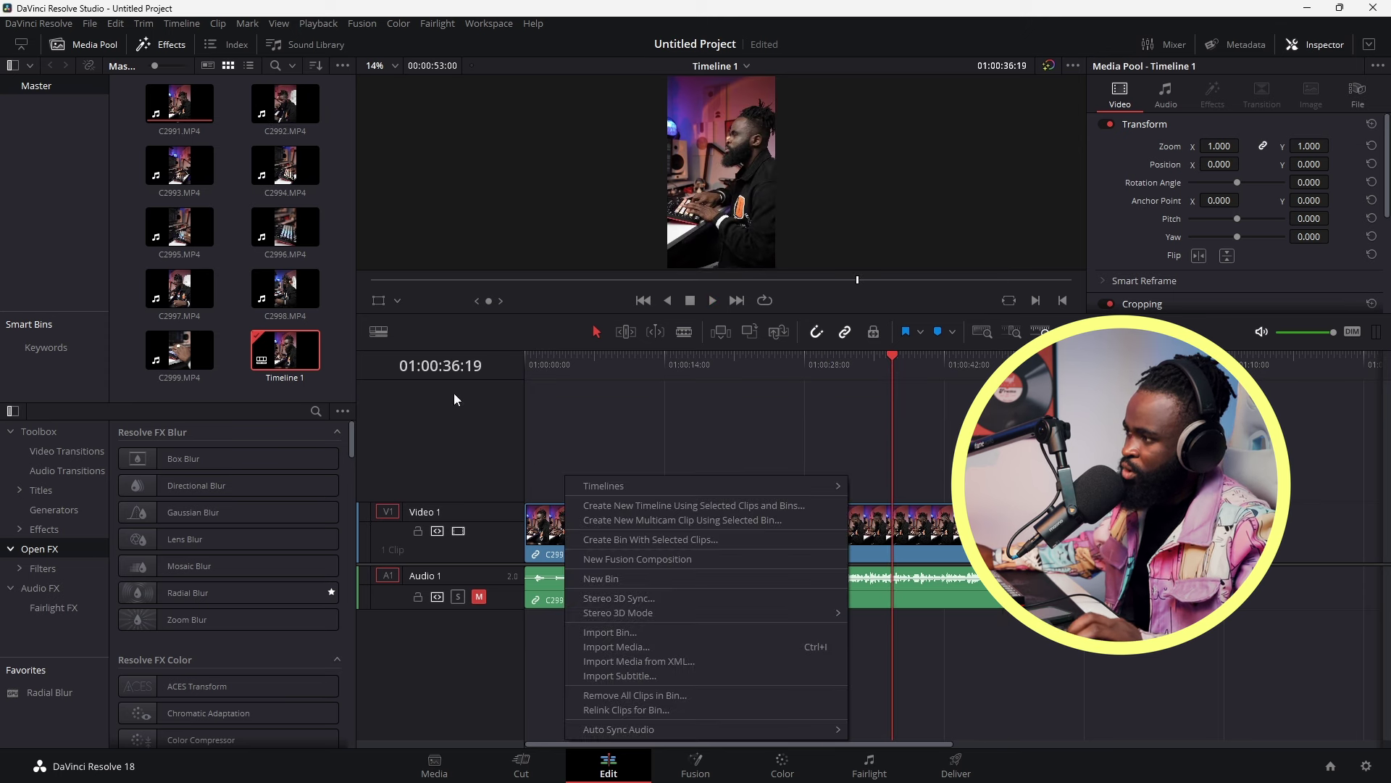
pyautogui.moveTo(282, 102); pyautogui.dragTo(527, 467)
pyautogui.moveTo(179, 166); pyautogui.dragTo(534, 427)
pyautogui.moveTo(285, 165); pyautogui.dragTo(581, 426)
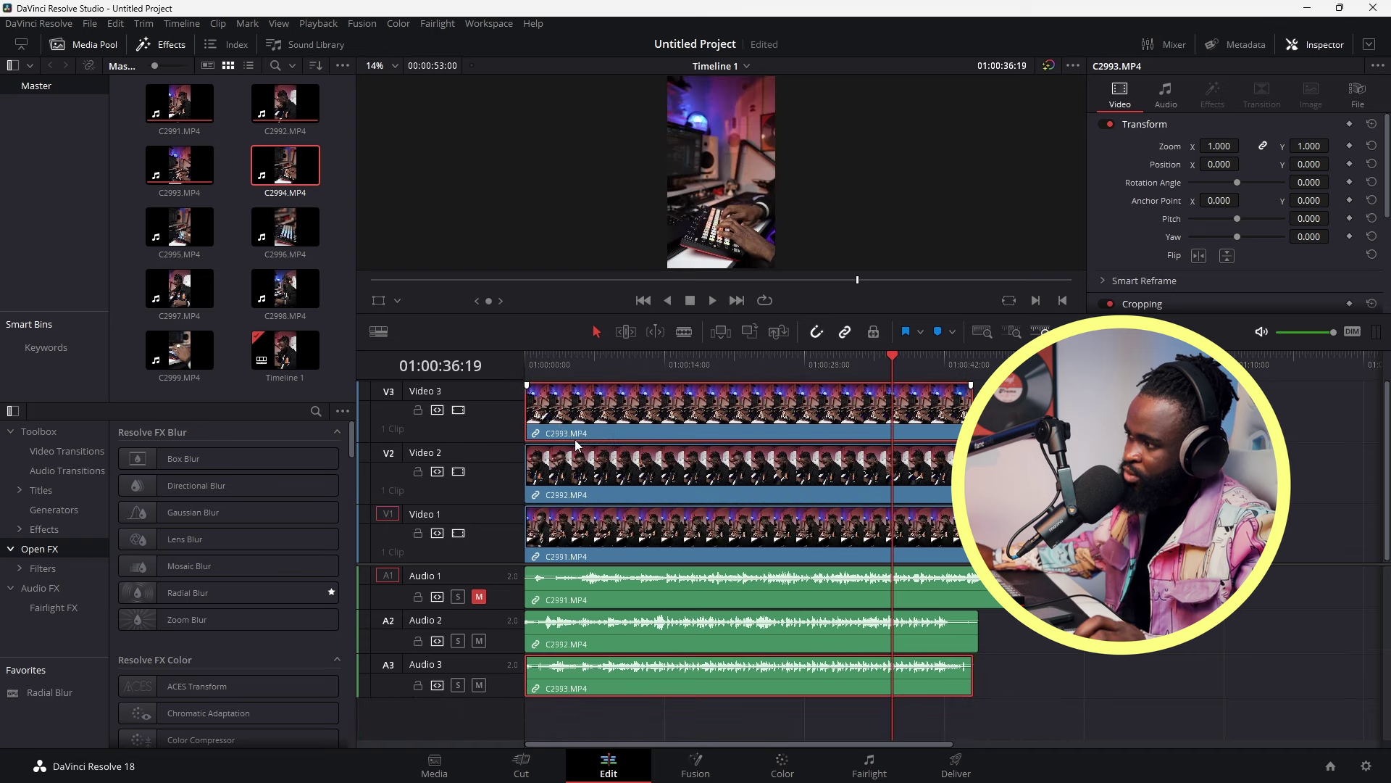
pyautogui.click(572, 478)
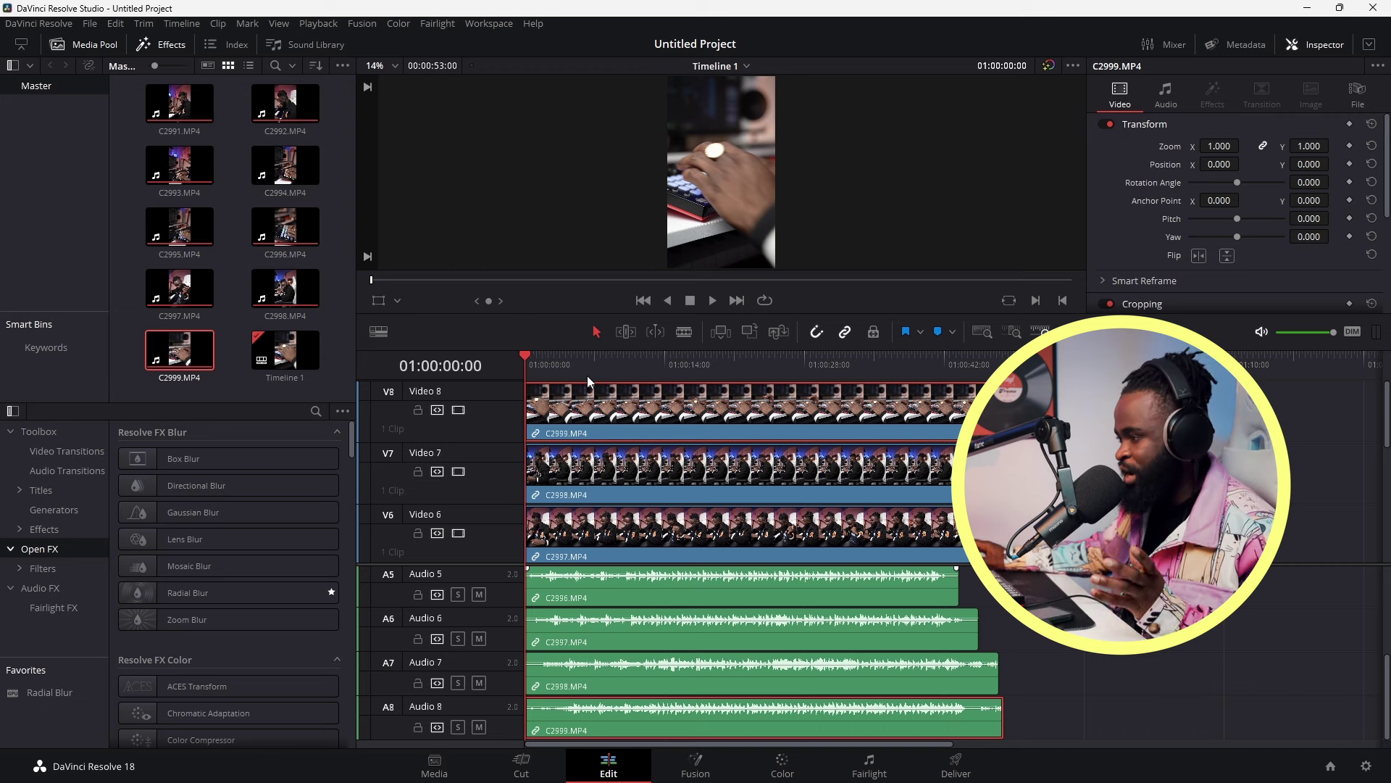
# - Try to auto-align all the timeline clips based on waveform
pyautogui.hotkey('ctrl', 'a')
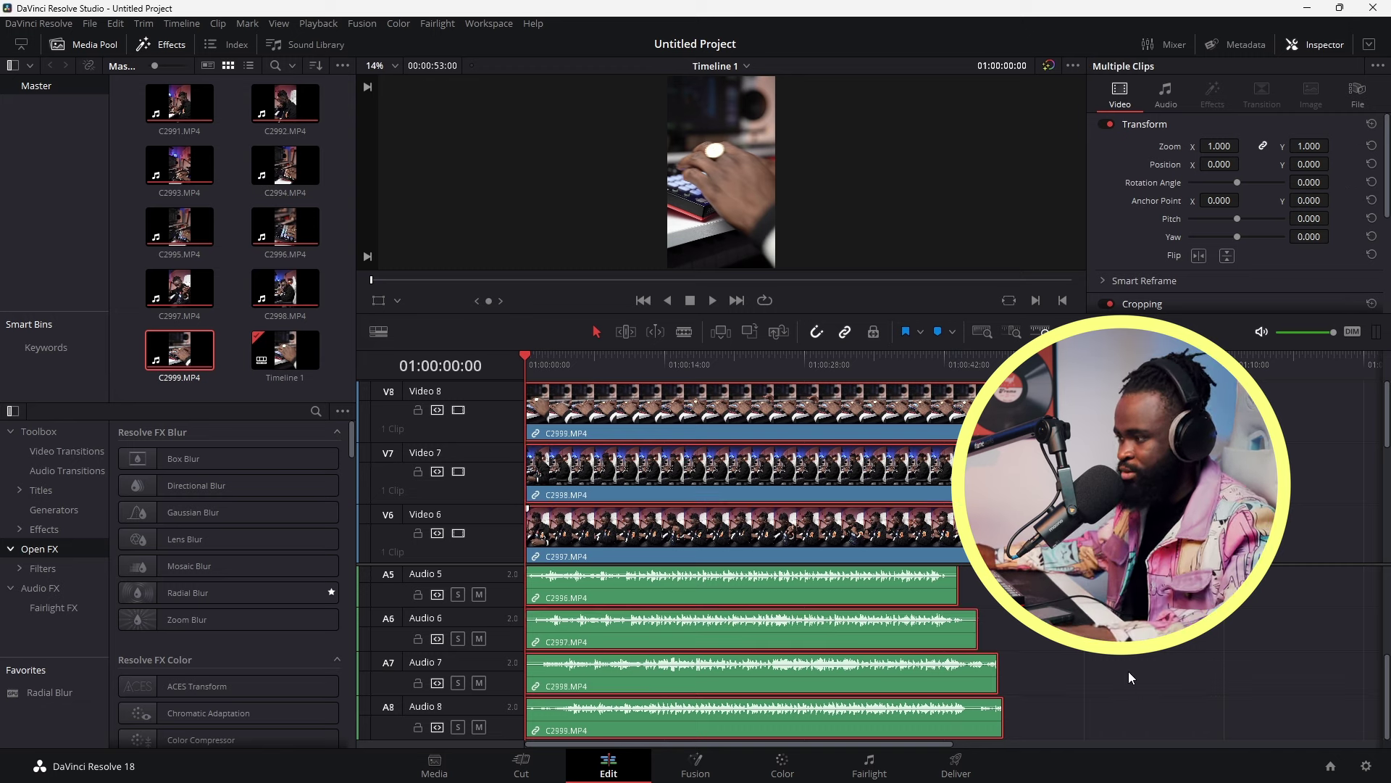
pyautogui.rightClick(711, 594)
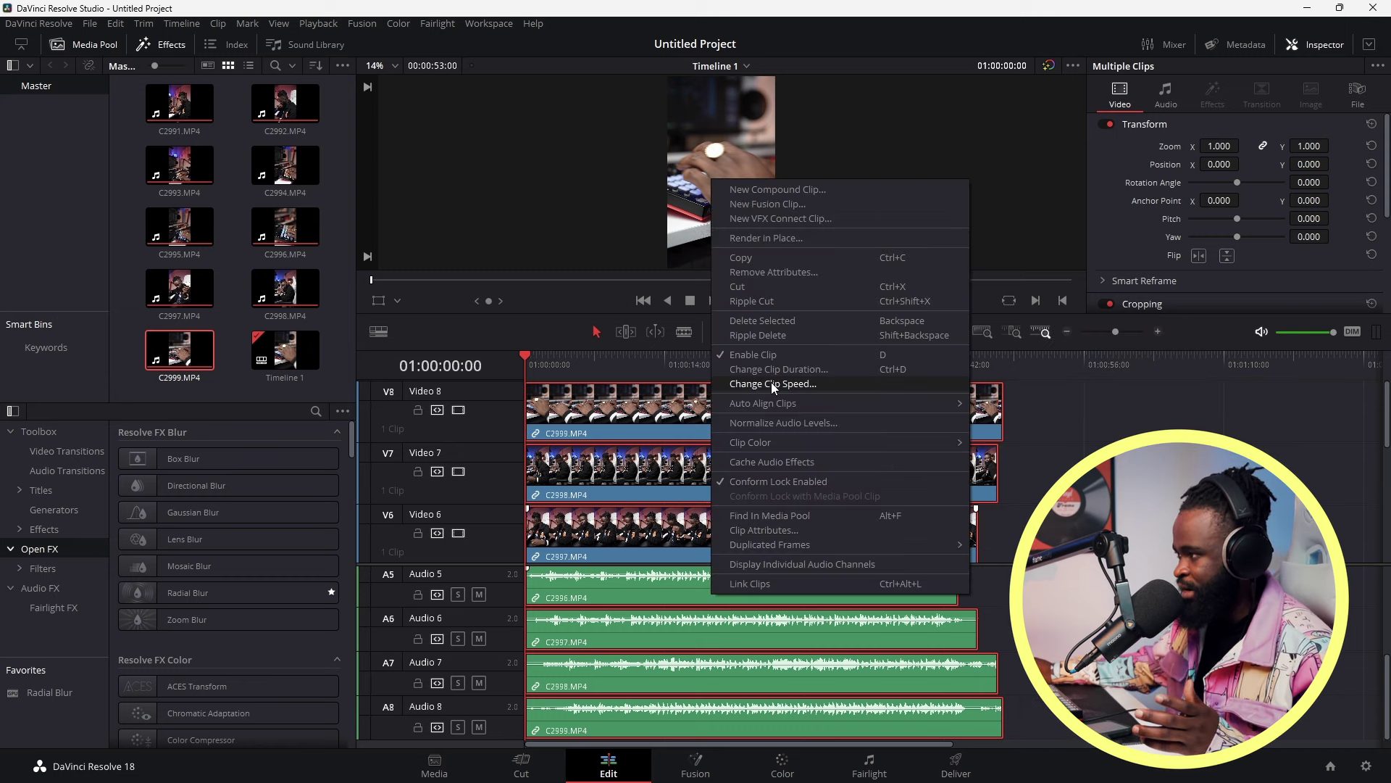
pyautogui.moveTo(771, 404)
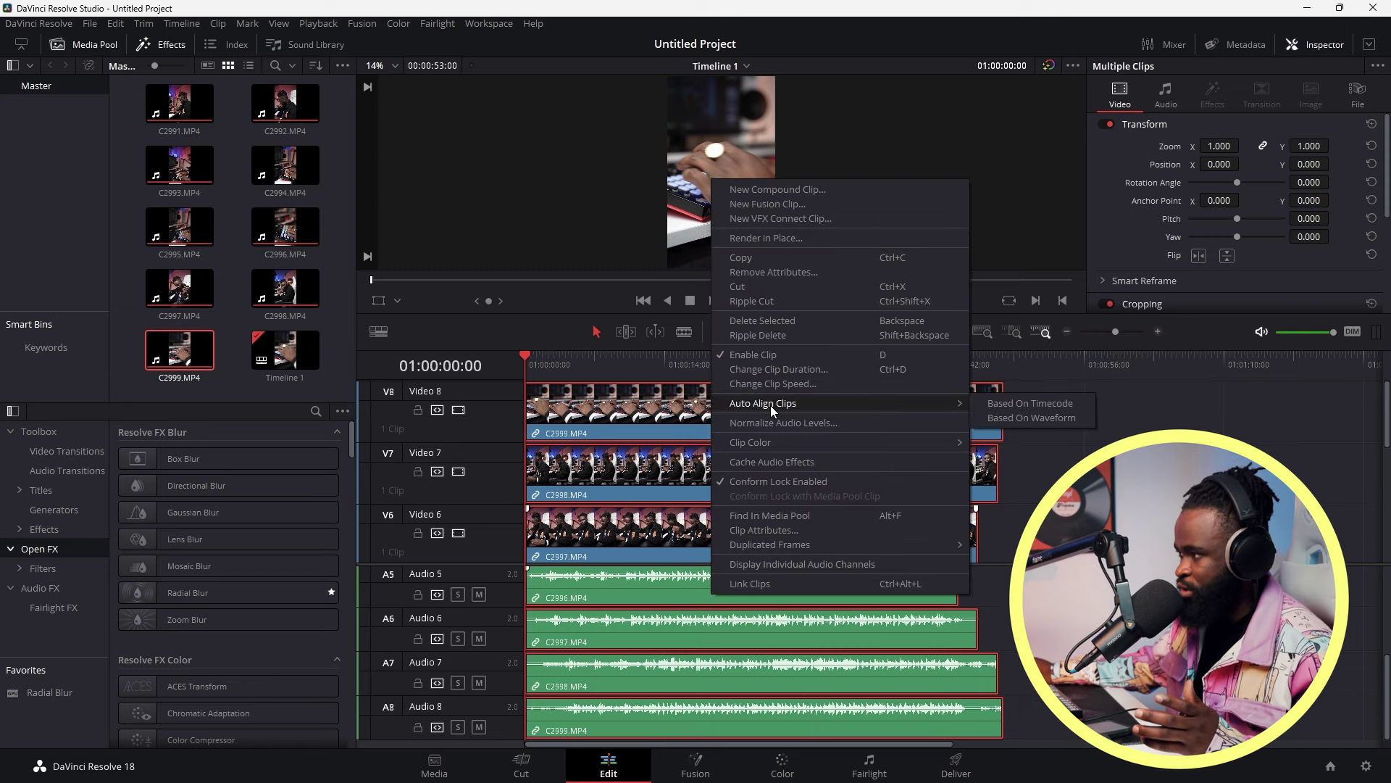
pyautogui.click(1028, 418)
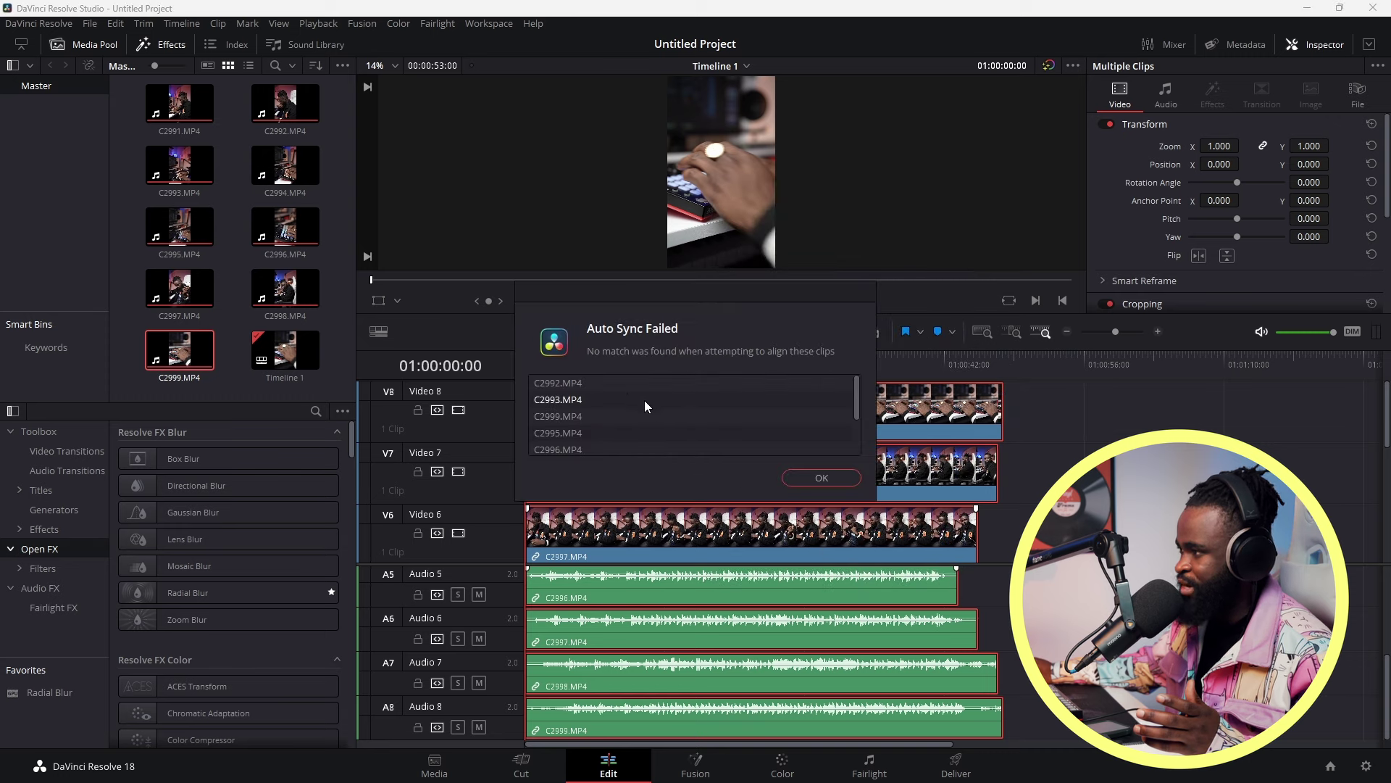
pyautogui.click(835, 475)
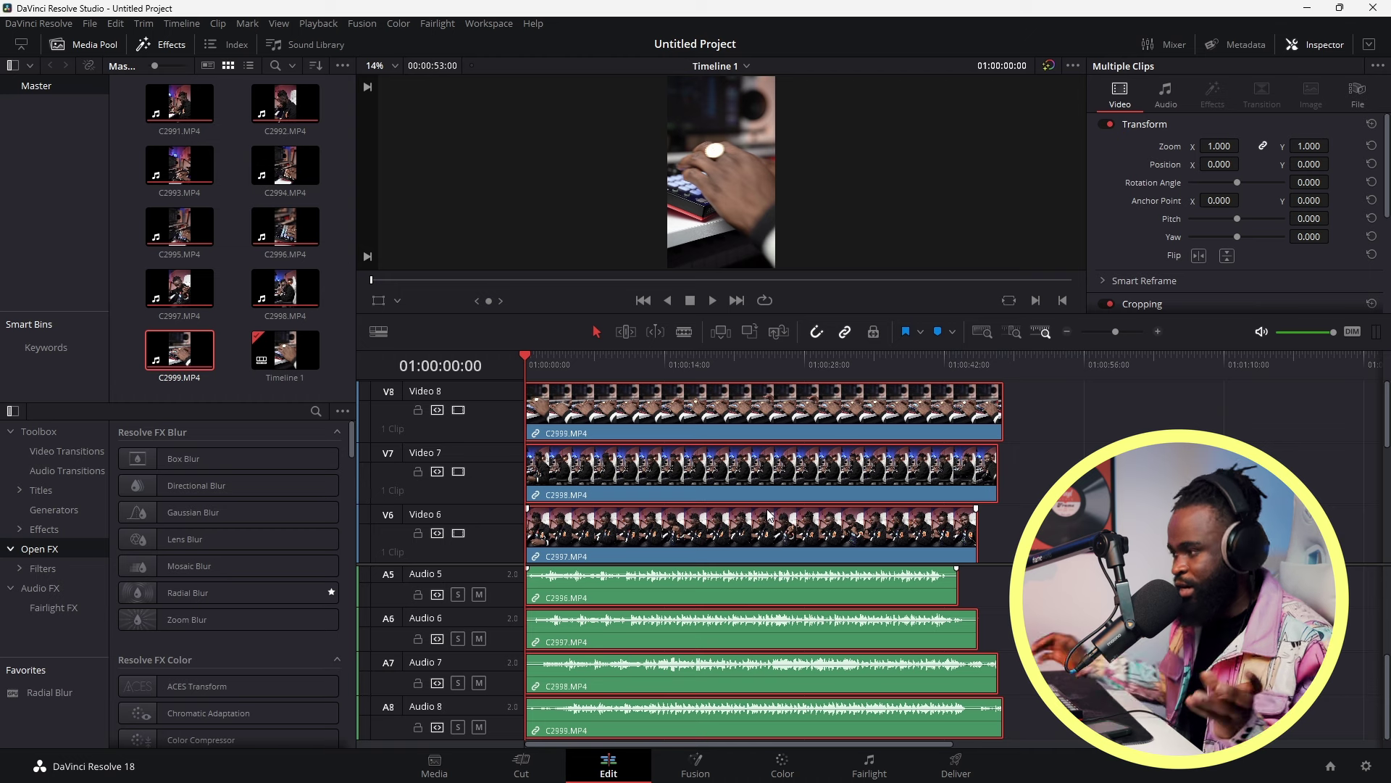
# - Play the stacked clips from the start and from around 15 seconds to check their audio sync
pyautogui.press('space')
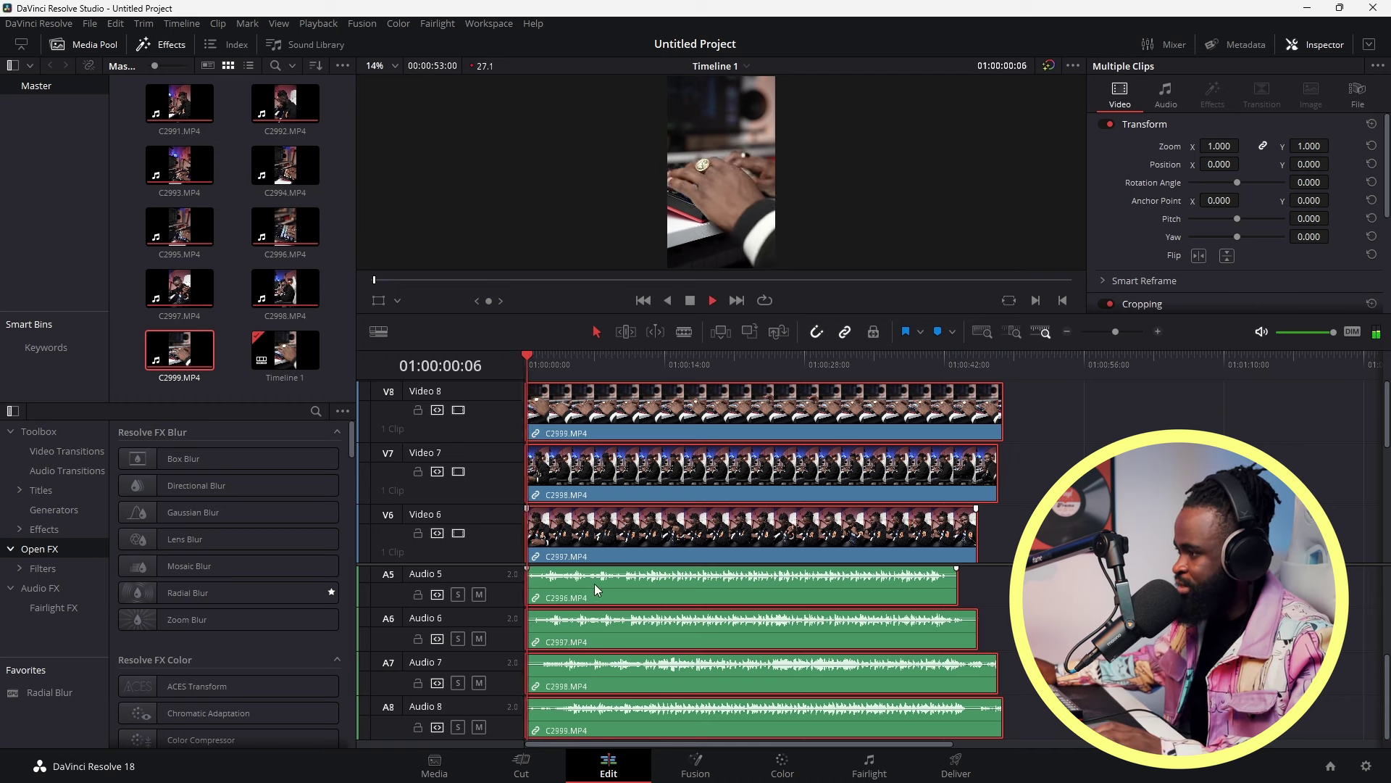
pyautogui.click(594, 355)
pyautogui.moveTo(594, 355); pyautogui.dragTo(658, 365)
pyautogui.press('space')
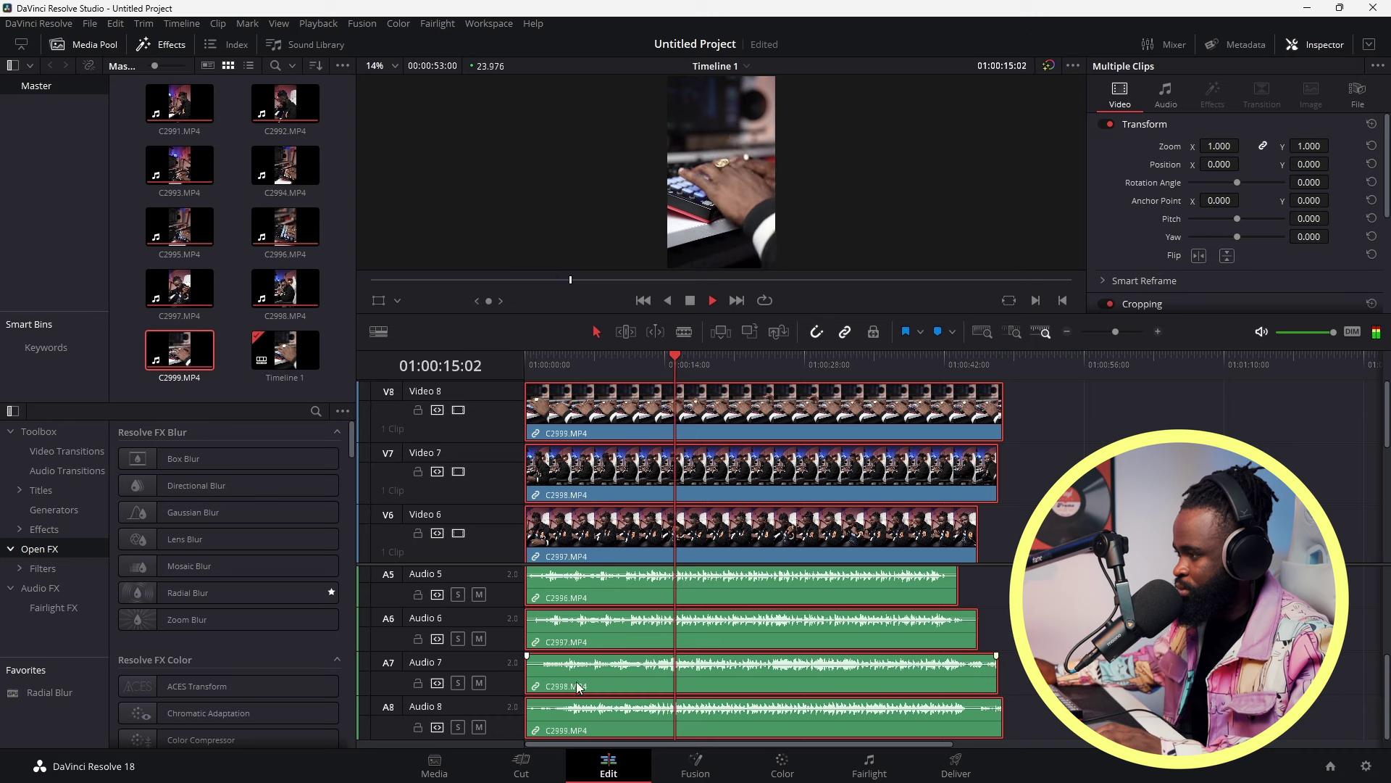
pyautogui.press('space')
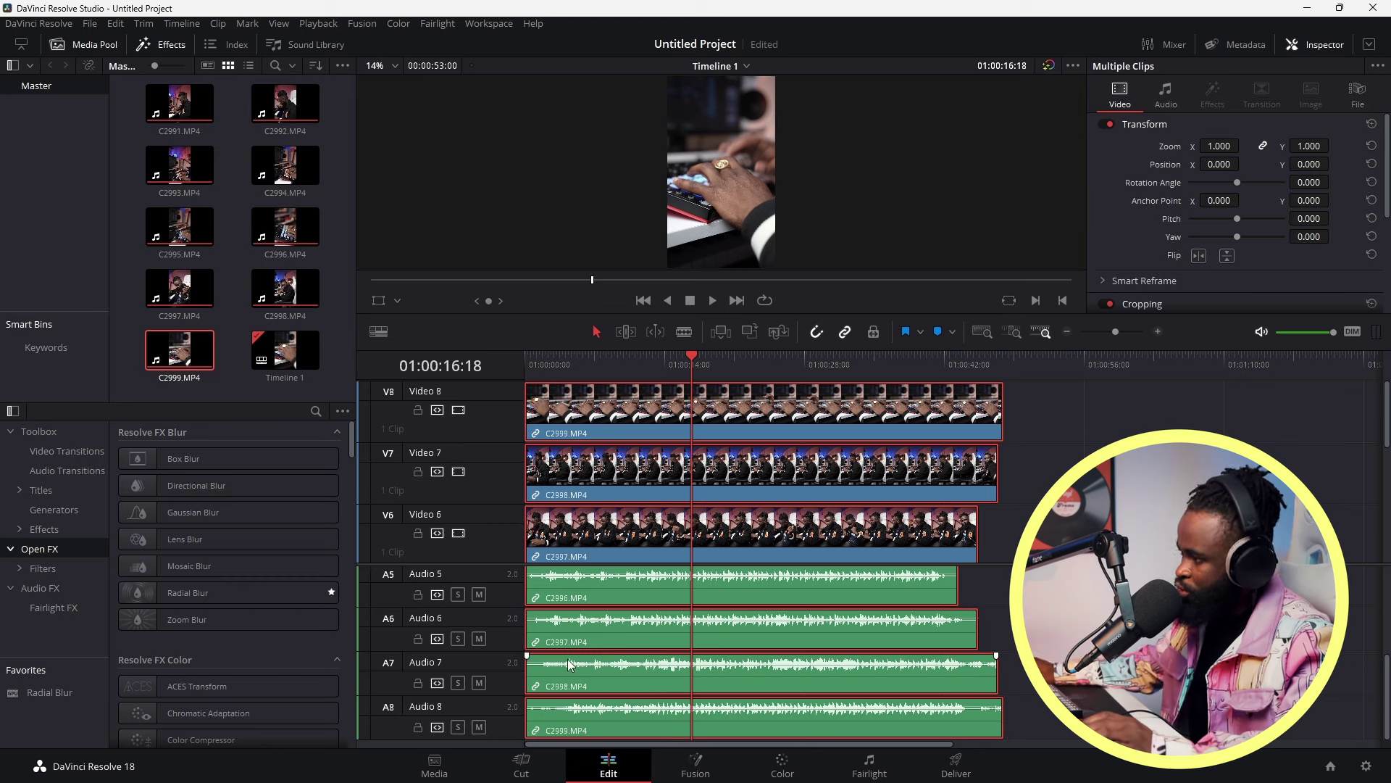
# - Place the playhead at 01:00:02:13 on the first Audio 5 peak and slide C2997.MP4 and C2998.MP4 later to match their waveforms
pyautogui.press('Home')
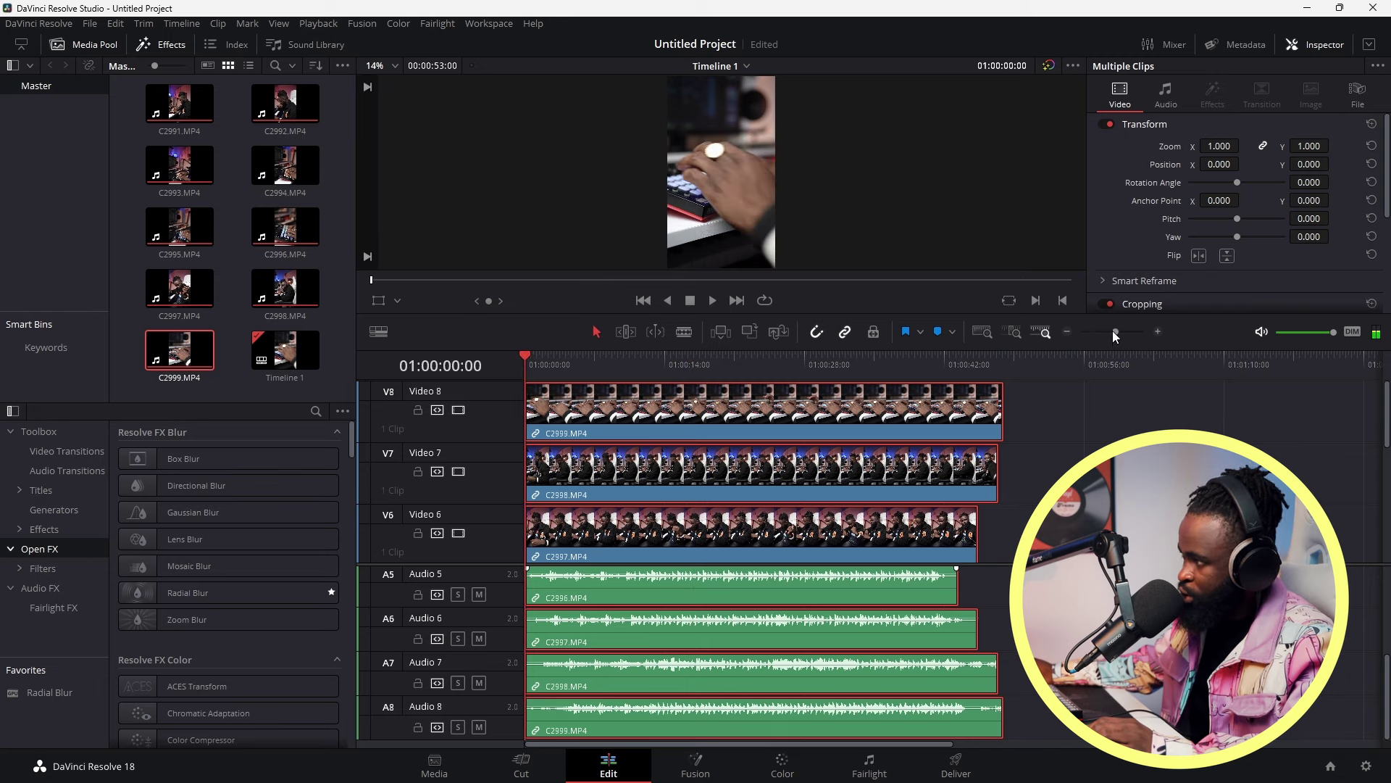
pyautogui.moveTo(1115, 332); pyautogui.dragTo(1125, 332)
pyautogui.moveTo(642, 358); pyautogui.dragTo(690, 366)
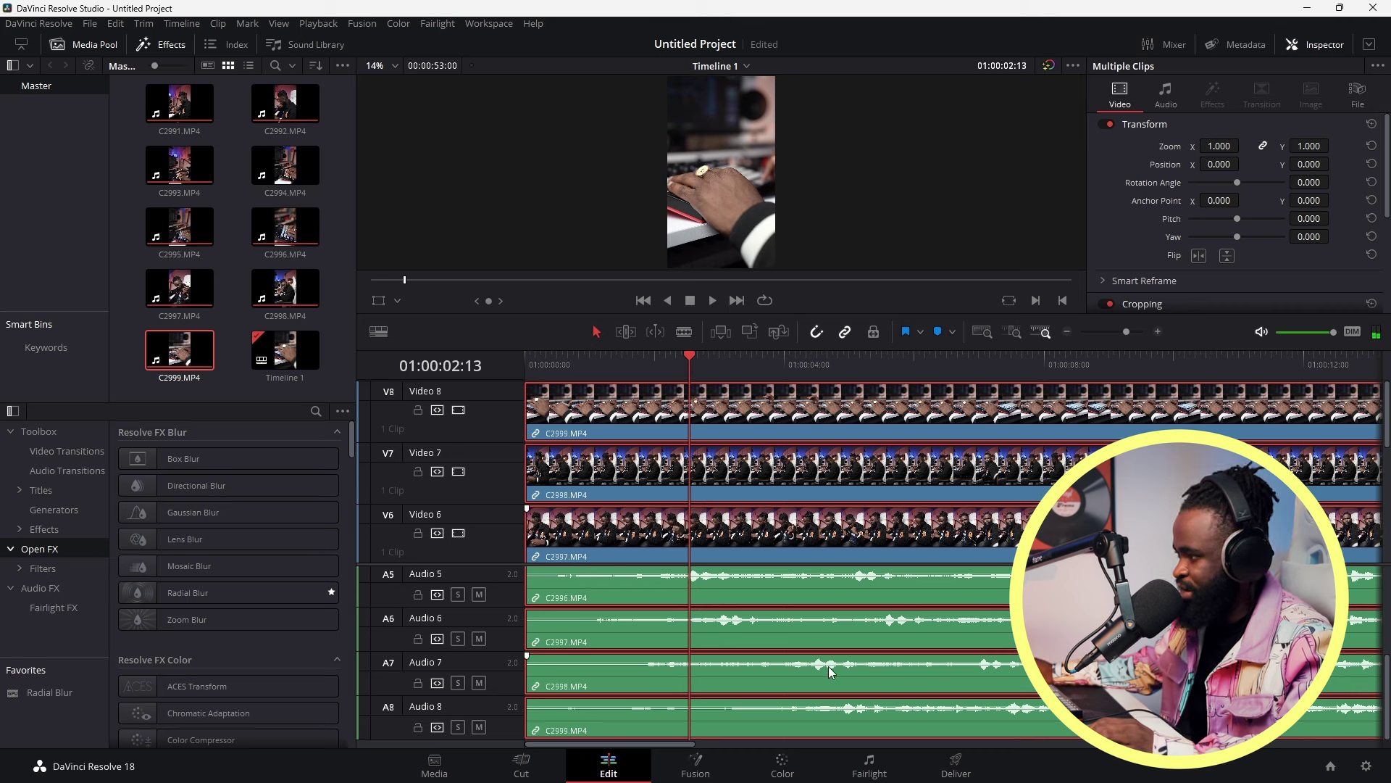
pyautogui.click(1115, 331)
pyautogui.click(1125, 332)
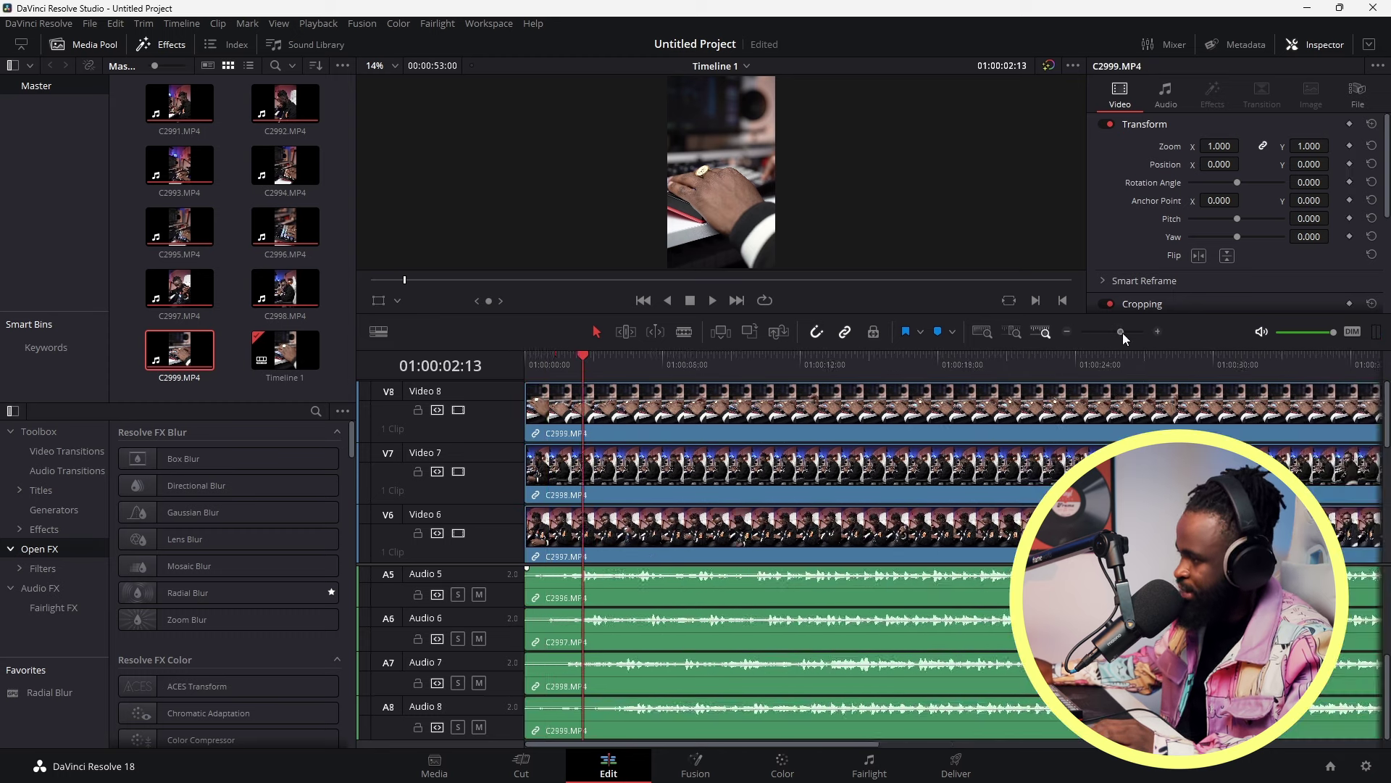
pyautogui.moveTo(562, 636); pyautogui.dragTo(674, 627)
pyautogui.moveTo(832, 624); pyautogui.dragTo(782, 621)
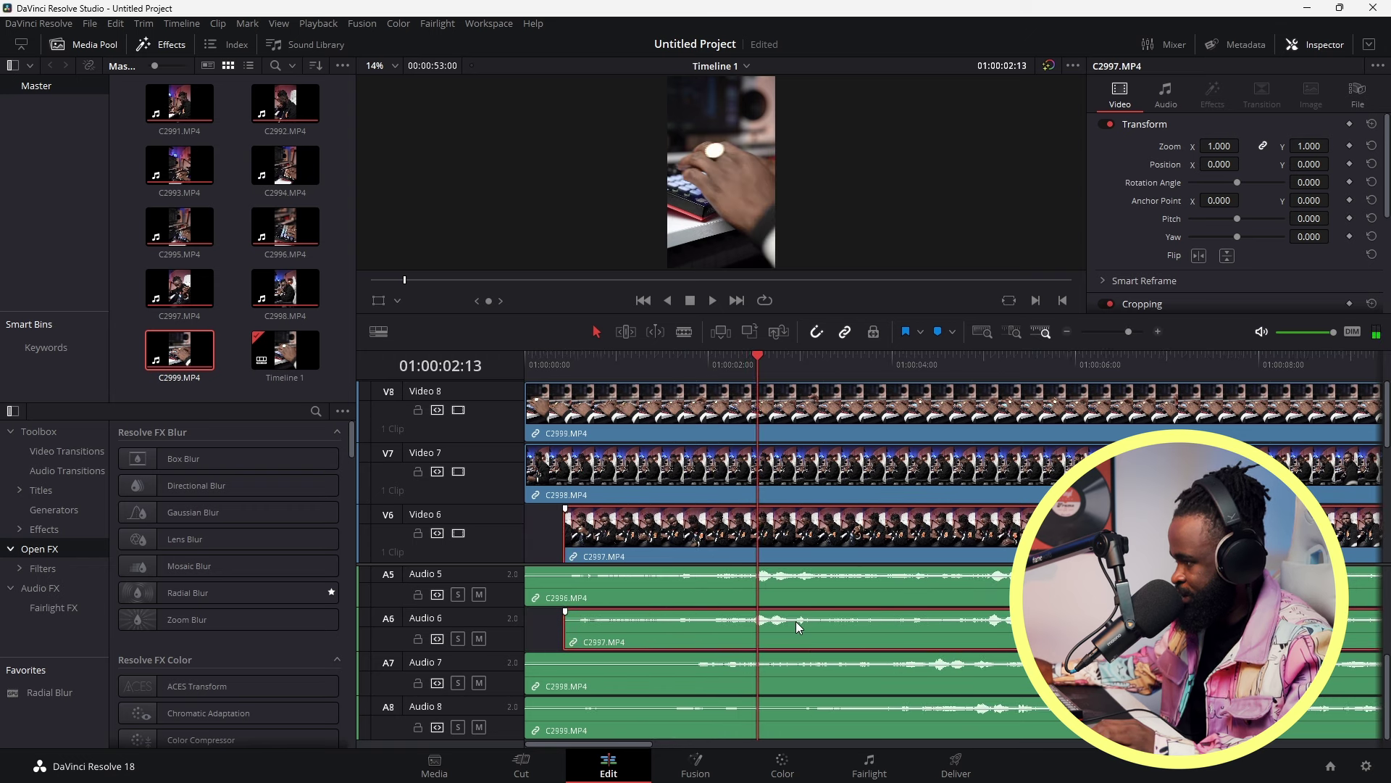
pyautogui.moveTo(1132, 332); pyautogui.dragTo(1140, 331)
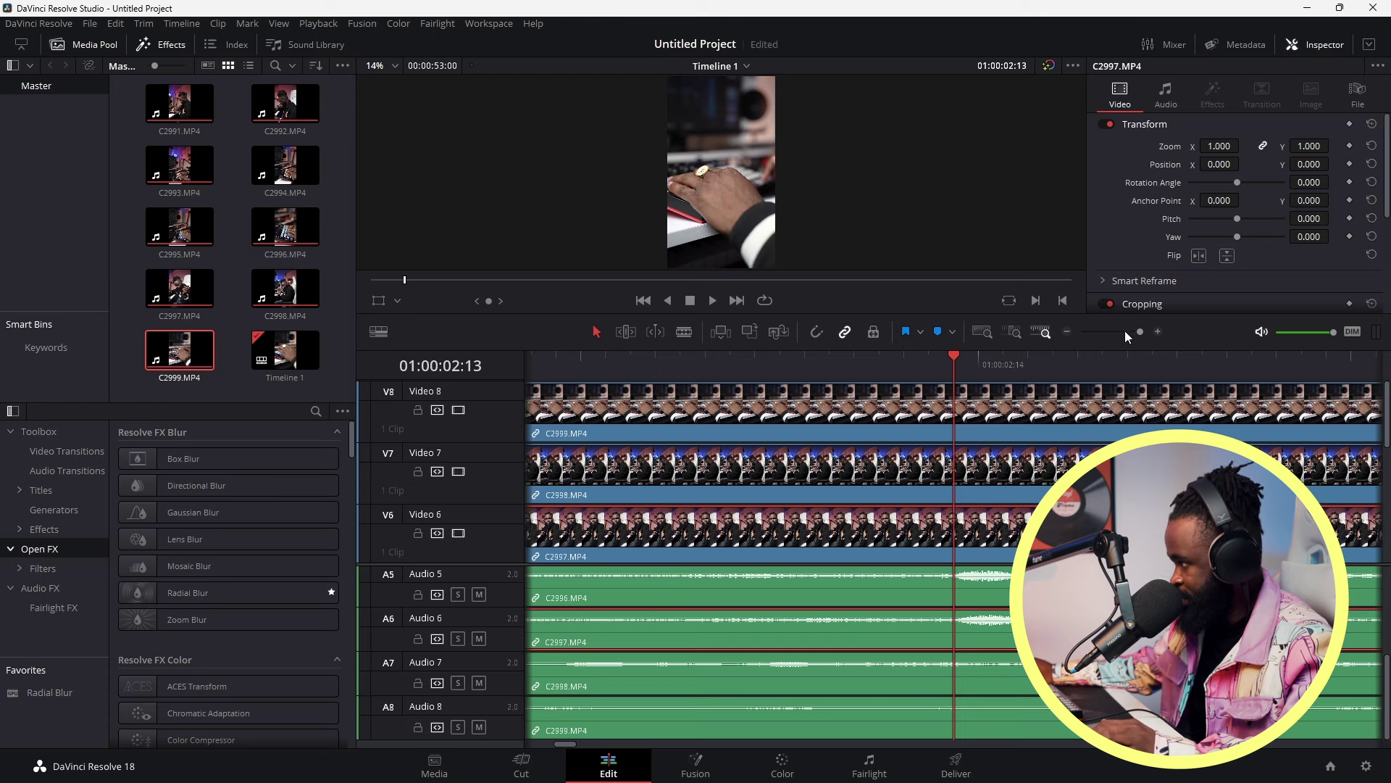
pyautogui.moveTo(1142, 331); pyautogui.dragTo(1126, 343)
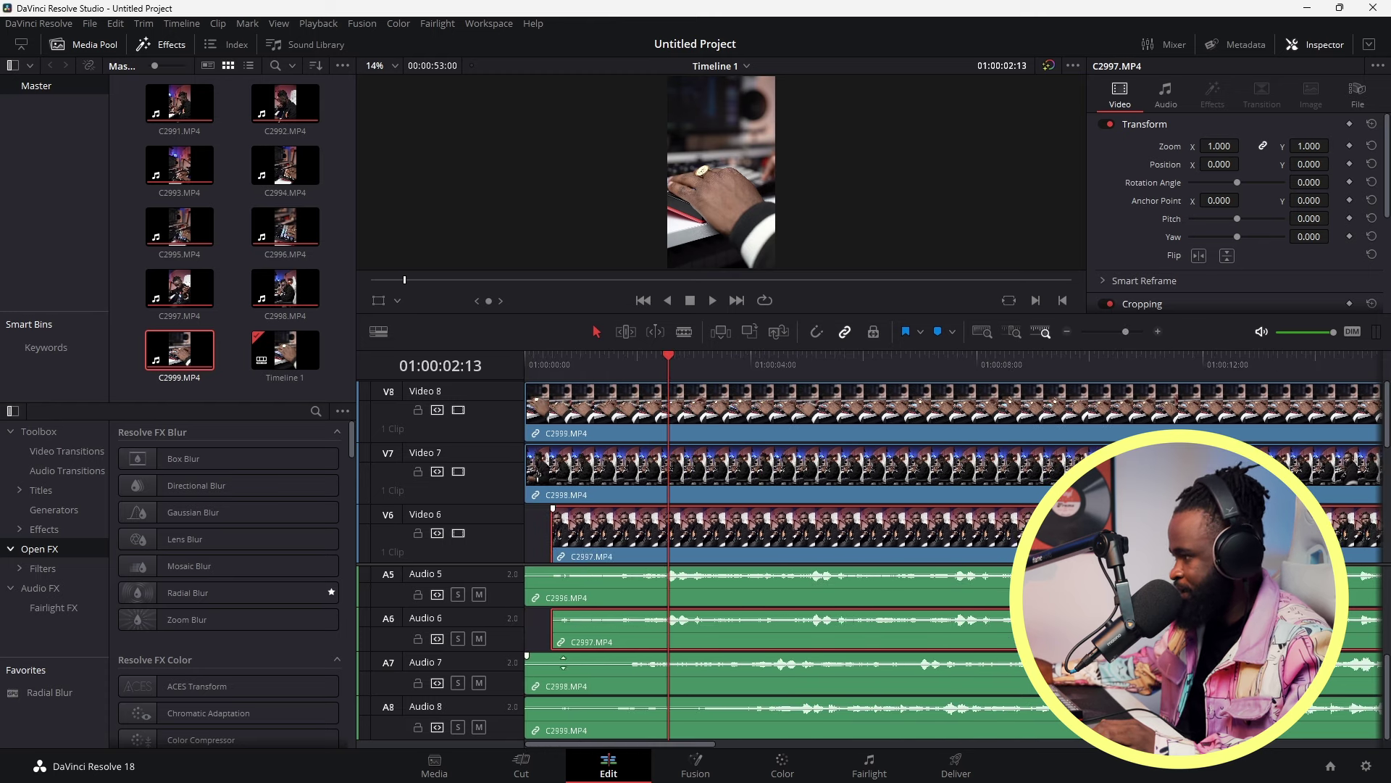
pyautogui.moveTo(528, 687); pyautogui.dragTo(714, 687)
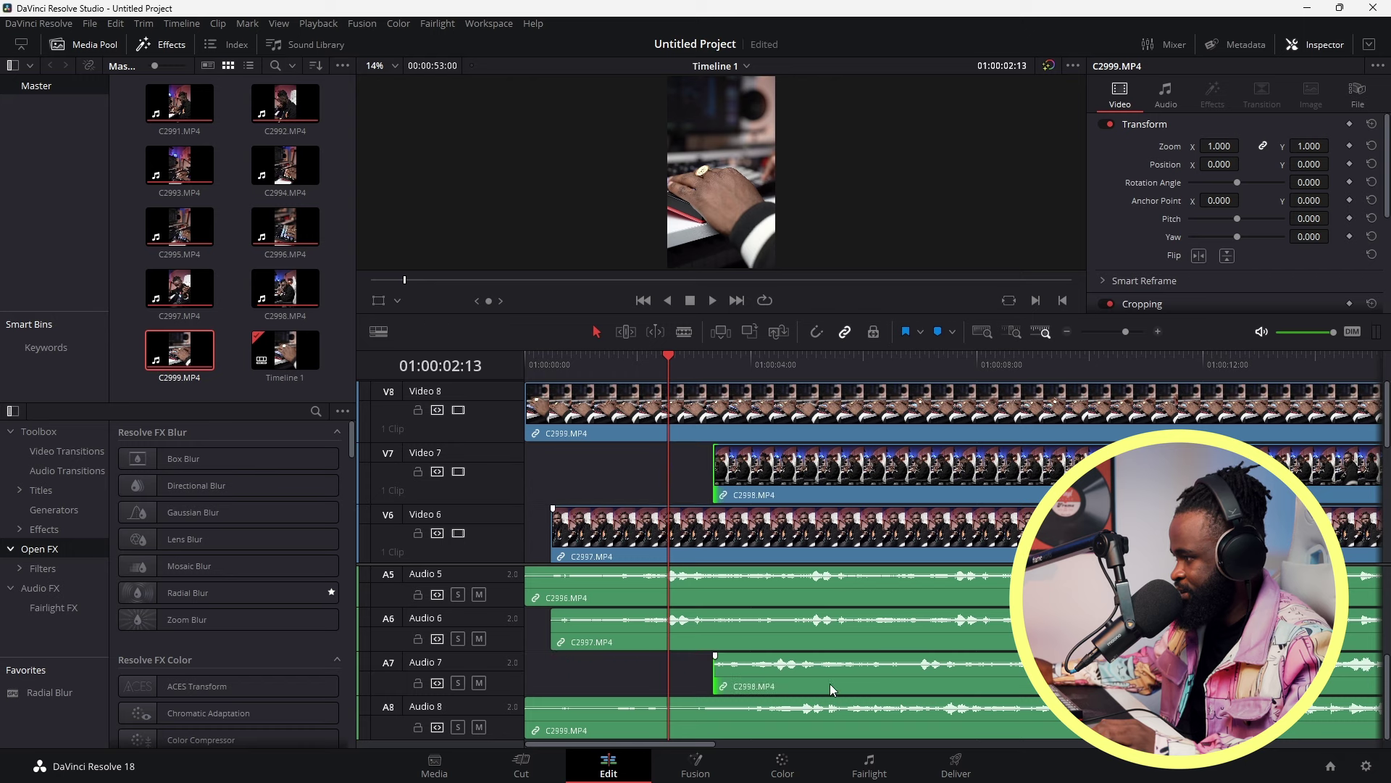
# - Slide C2991.MP4 earlier so its Audio 1 waveform matches the other clips, and set the playhead to 01:00:02:07 to check the peaks
pyautogui.scroll(4, 820, 682)
pyautogui.moveTo(897, 589); pyautogui.dragTo(825, 597)
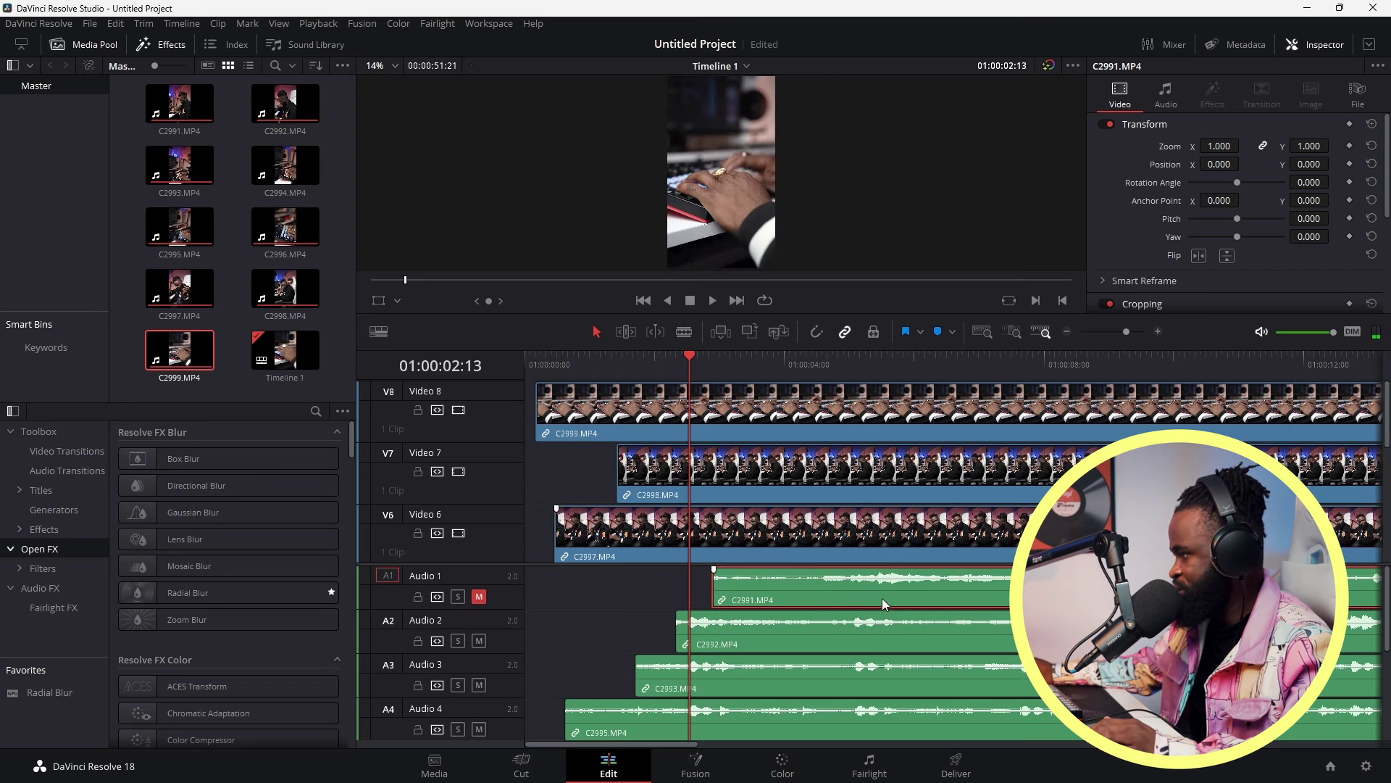
pyautogui.moveTo(714, 593); pyautogui.dragTo(685, 592)
pyautogui.moveTo(774, 592); pyautogui.dragTo(681, 595)
pyautogui.click(674, 359)
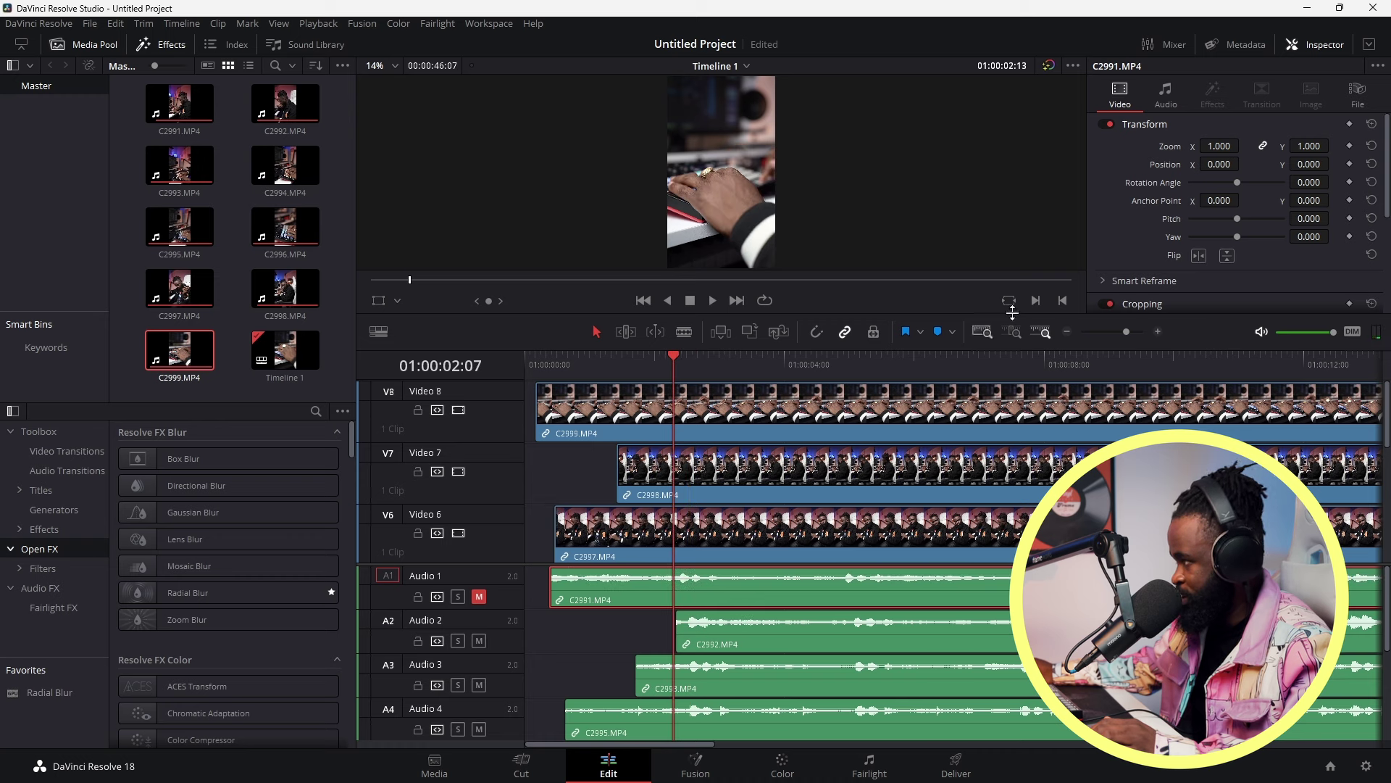
pyautogui.moveTo(1127, 331); pyautogui.dragTo(1137, 332)
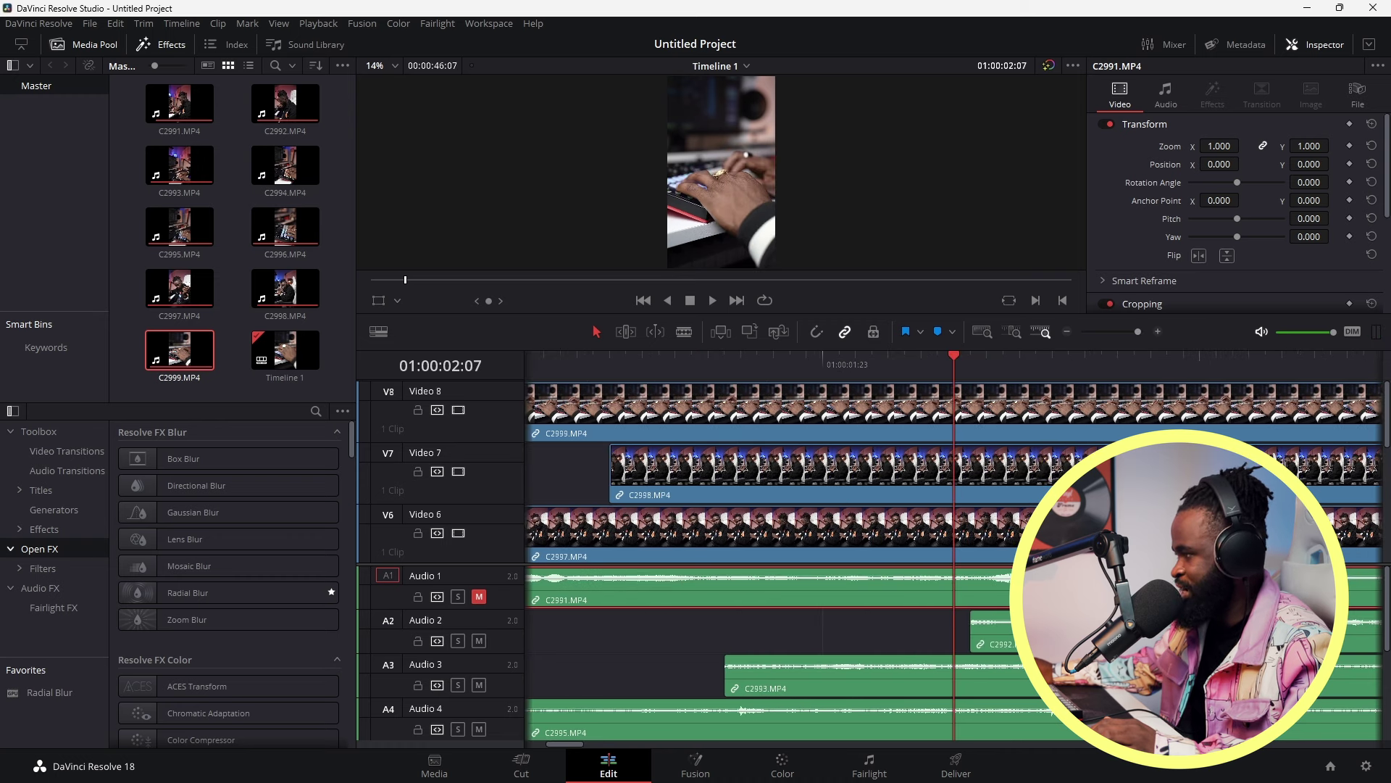
pyautogui.scroll(-5, 1030, 654)
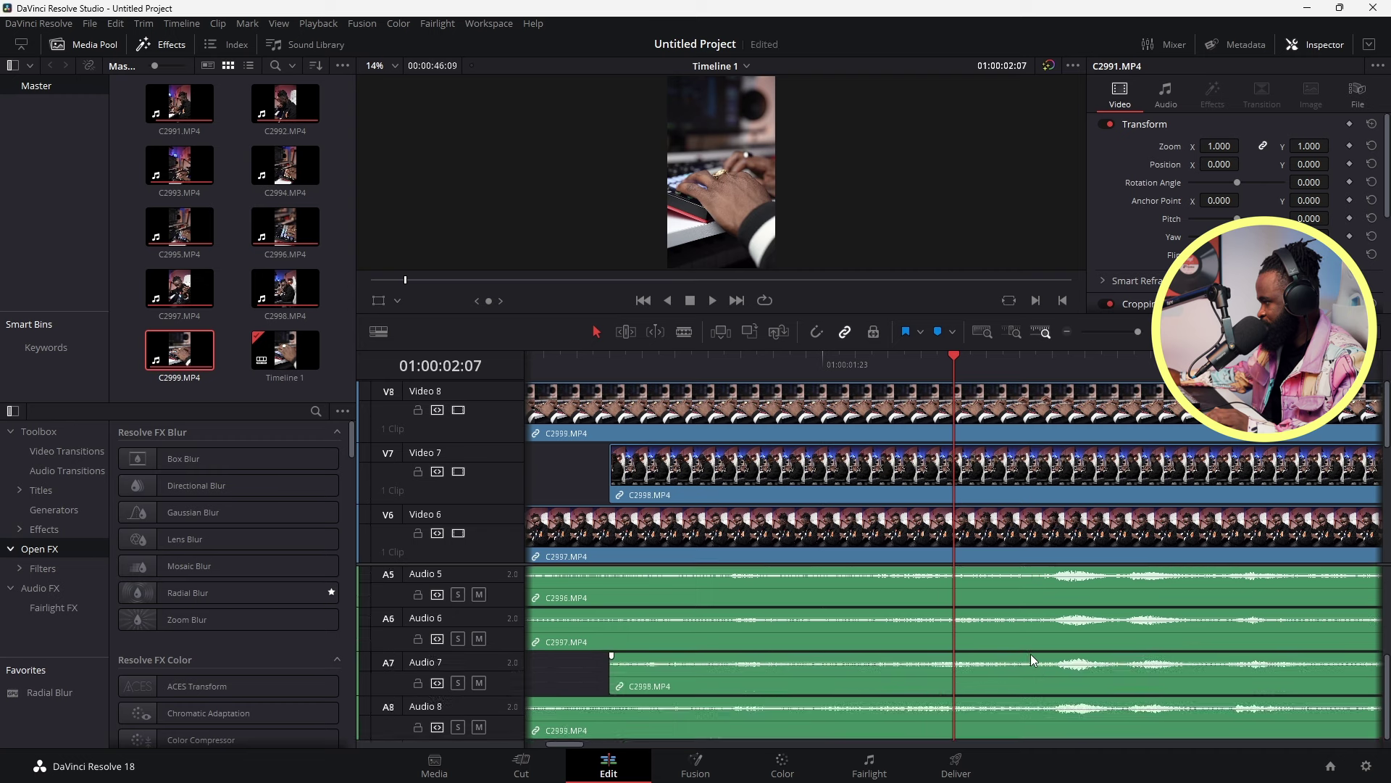
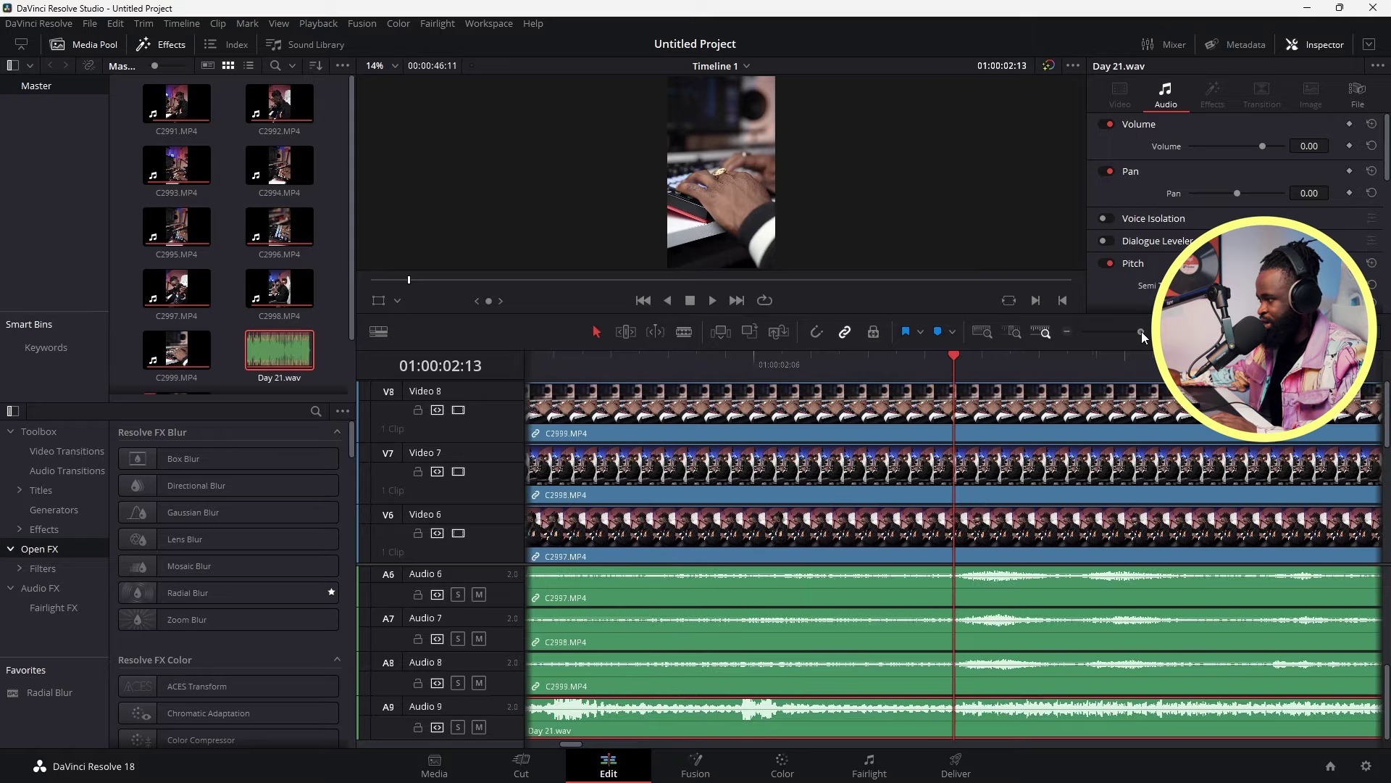
# - Place the playhead at 01:00:02:14 on the camera audio peaks and slide Day 21.wav on Audio 9 later to match them
pyautogui.moveTo(574, 742); pyautogui.dragTo(532, 745)
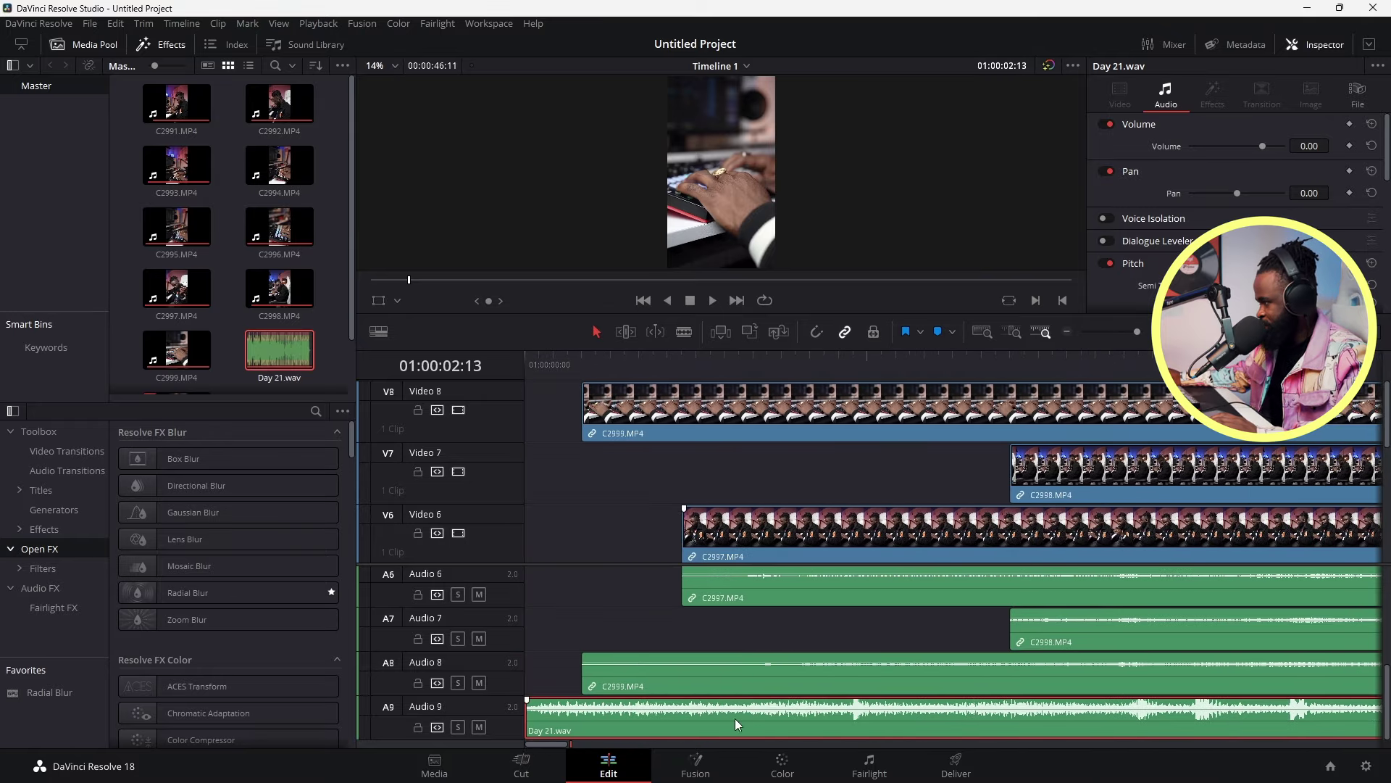
pyautogui.click(1127, 374)
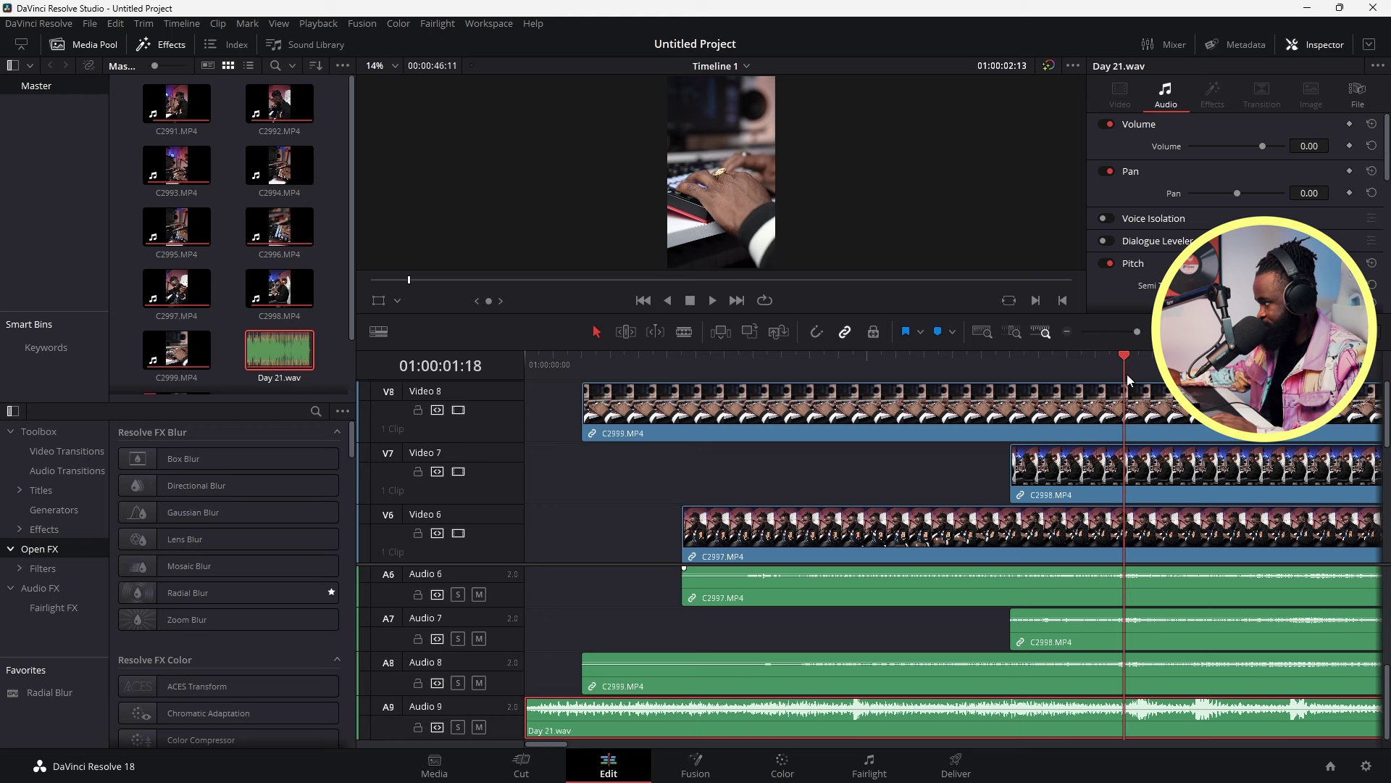
pyautogui.moveTo(1137, 332); pyautogui.dragTo(1131, 334)
pyautogui.click(913, 371)
pyautogui.click(911, 374)
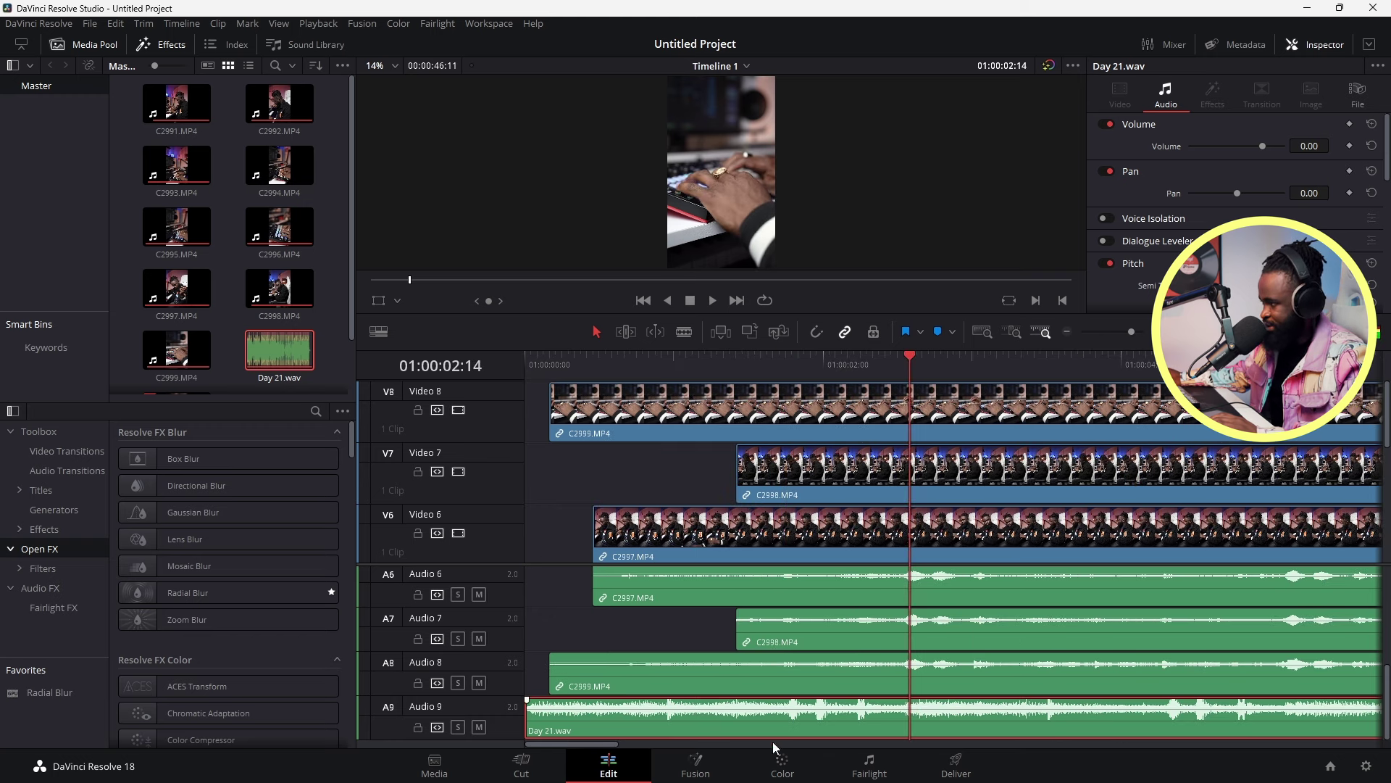
pyautogui.moveTo(772, 721); pyautogui.dragTo(899, 713)
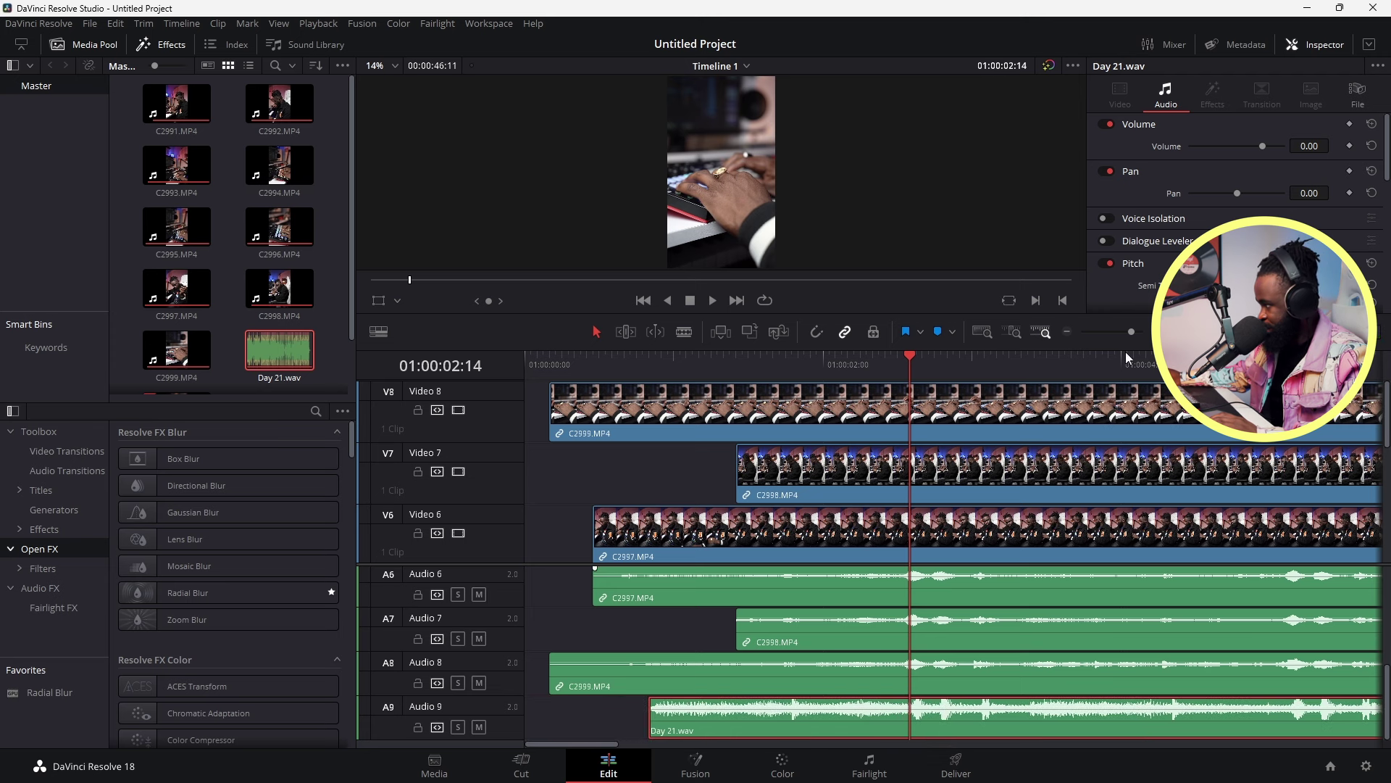
# - Play the first few seconds up to 01:00:03:10 to check Day 21.wav's sync with the camera audio
pyautogui.click(1138, 333)
pyautogui.click(777, 366)
pyautogui.press('space')
pyautogui.click(1134, 332)
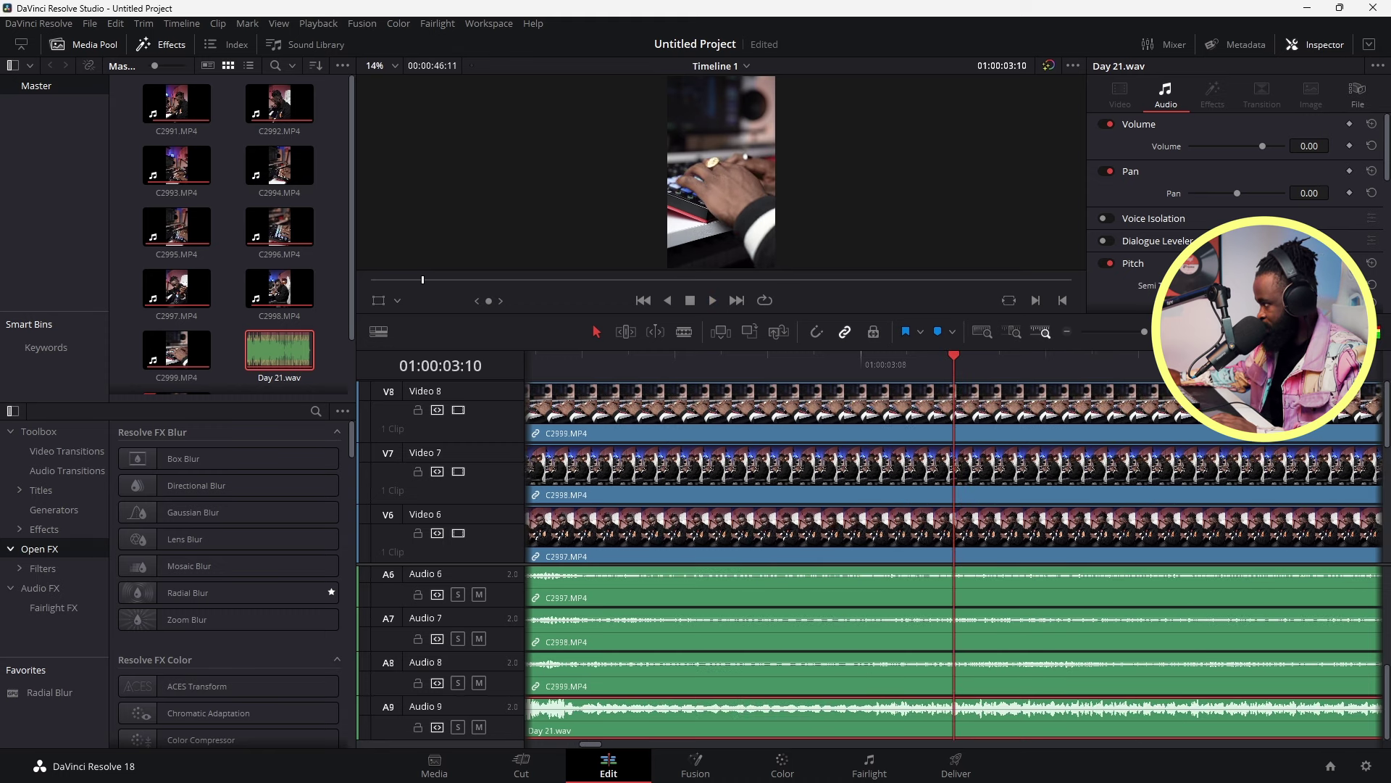
pyautogui.scroll(-3, 1129, 348)
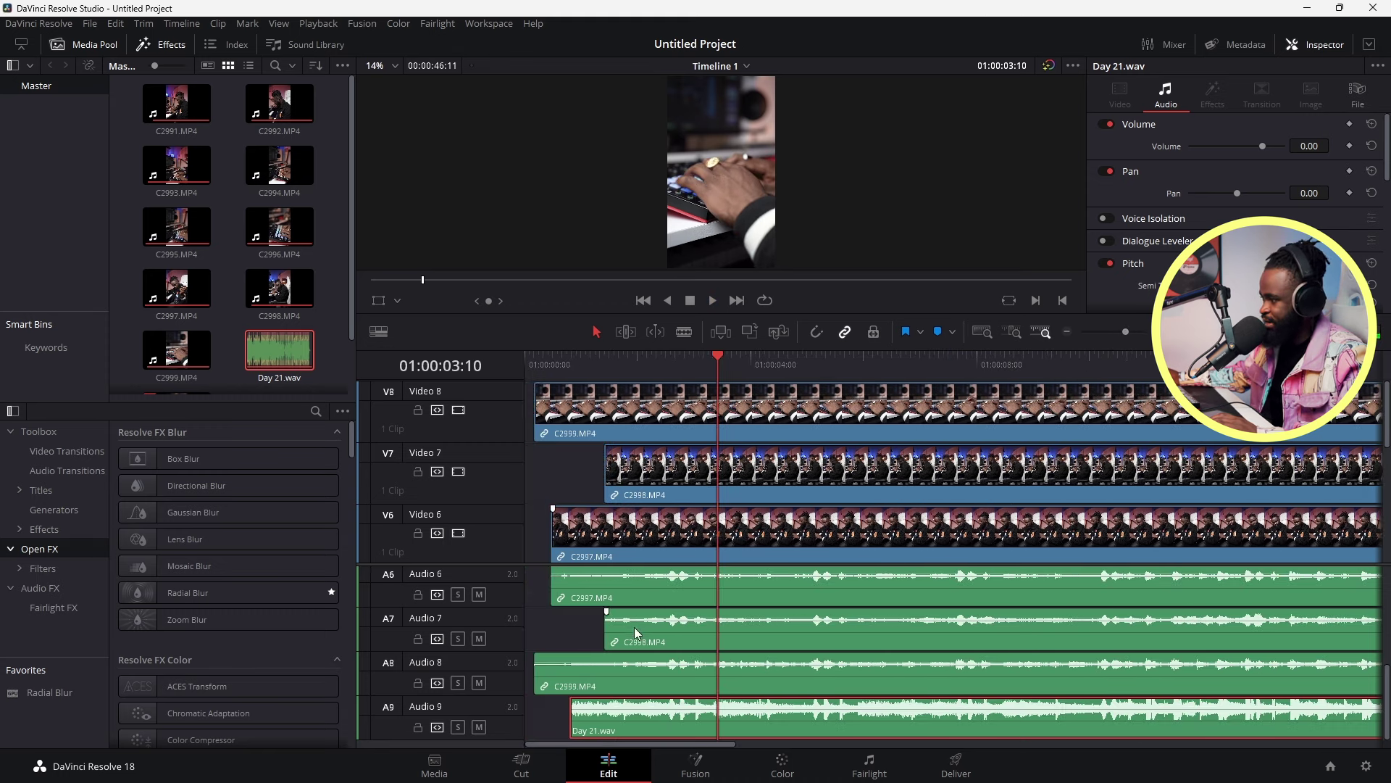
# - Turn on snapping and trim the starts of all camera clips to line up with the start of Day 21.wav
pyautogui.moveTo(536, 683)
pyautogui.mouseDown()
pyautogui.moveTo(573, 683)
pyautogui.moveTo(559, 684)
pyautogui.mouseUp()
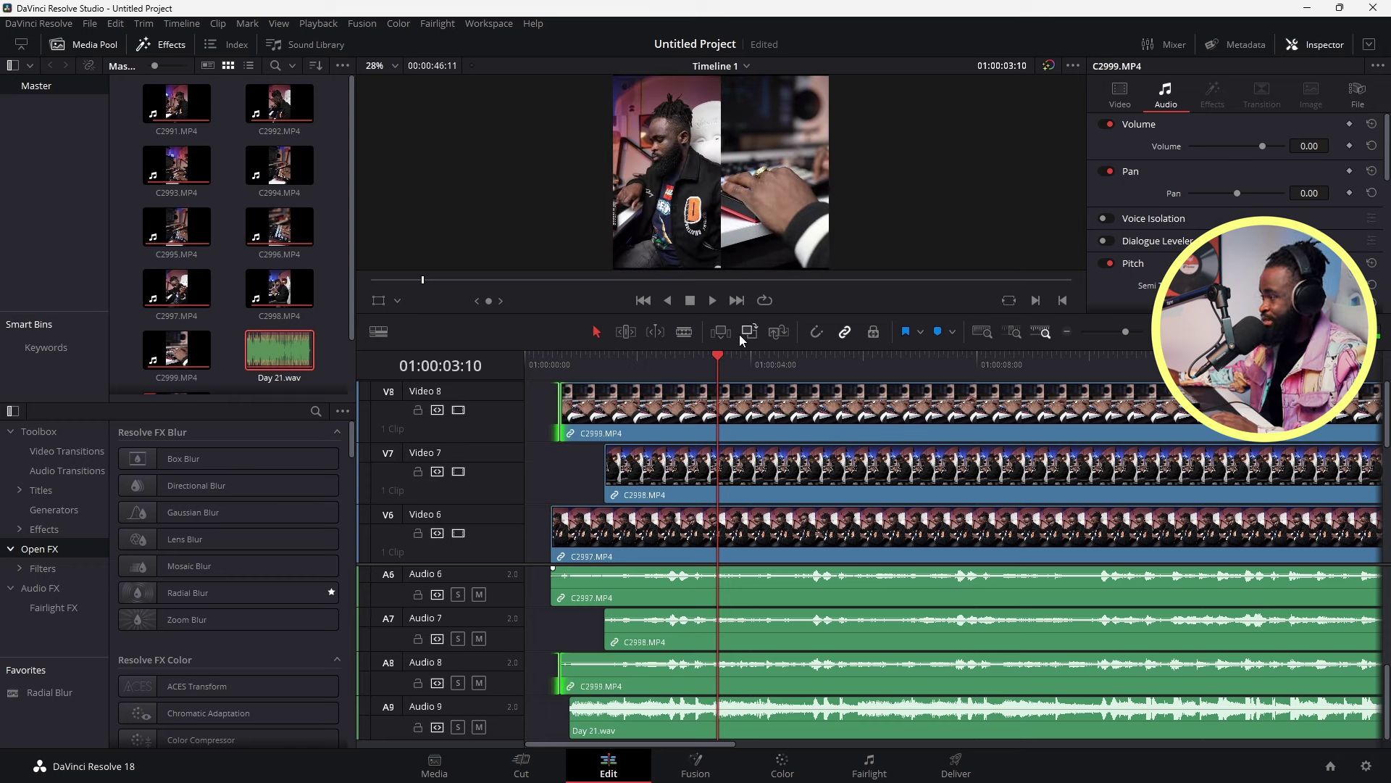
pyautogui.click(817, 331)
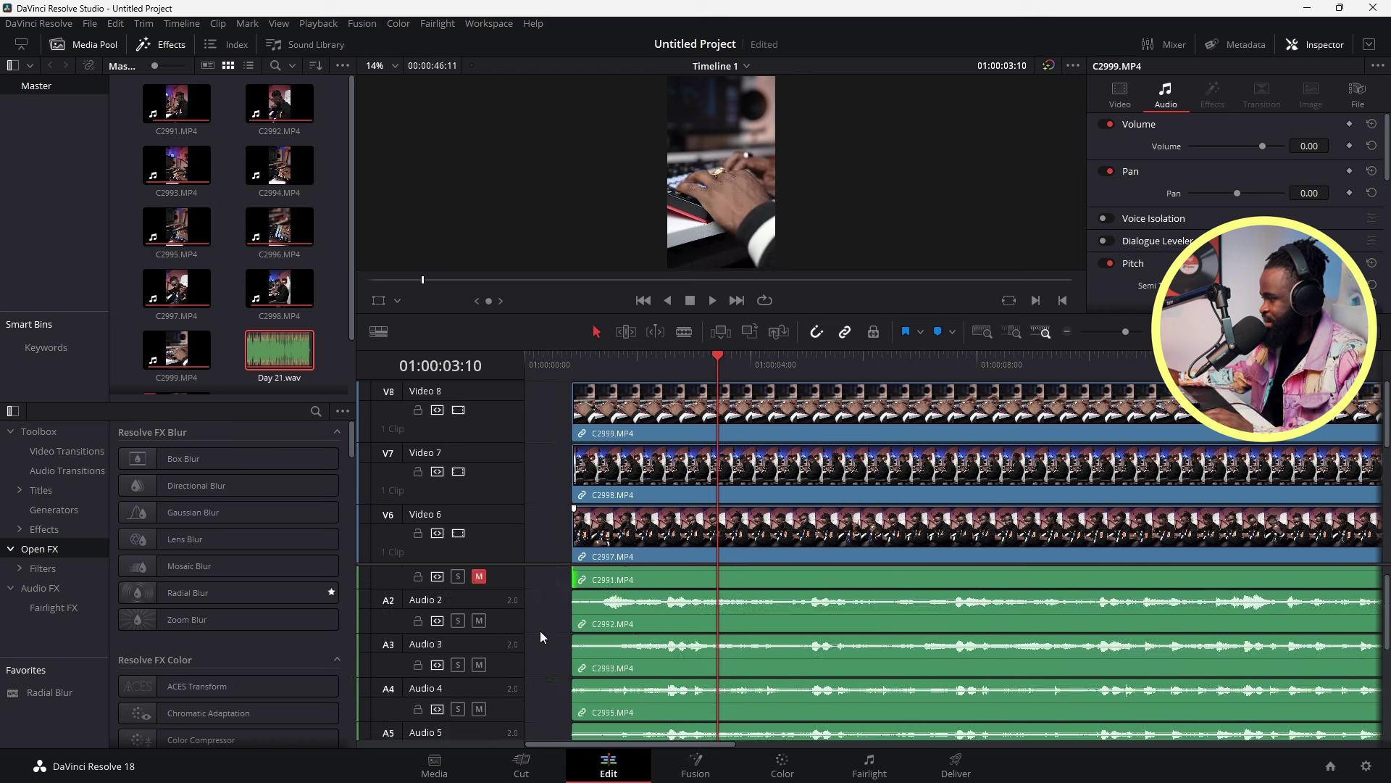
pyautogui.scroll(1, 541, 630)
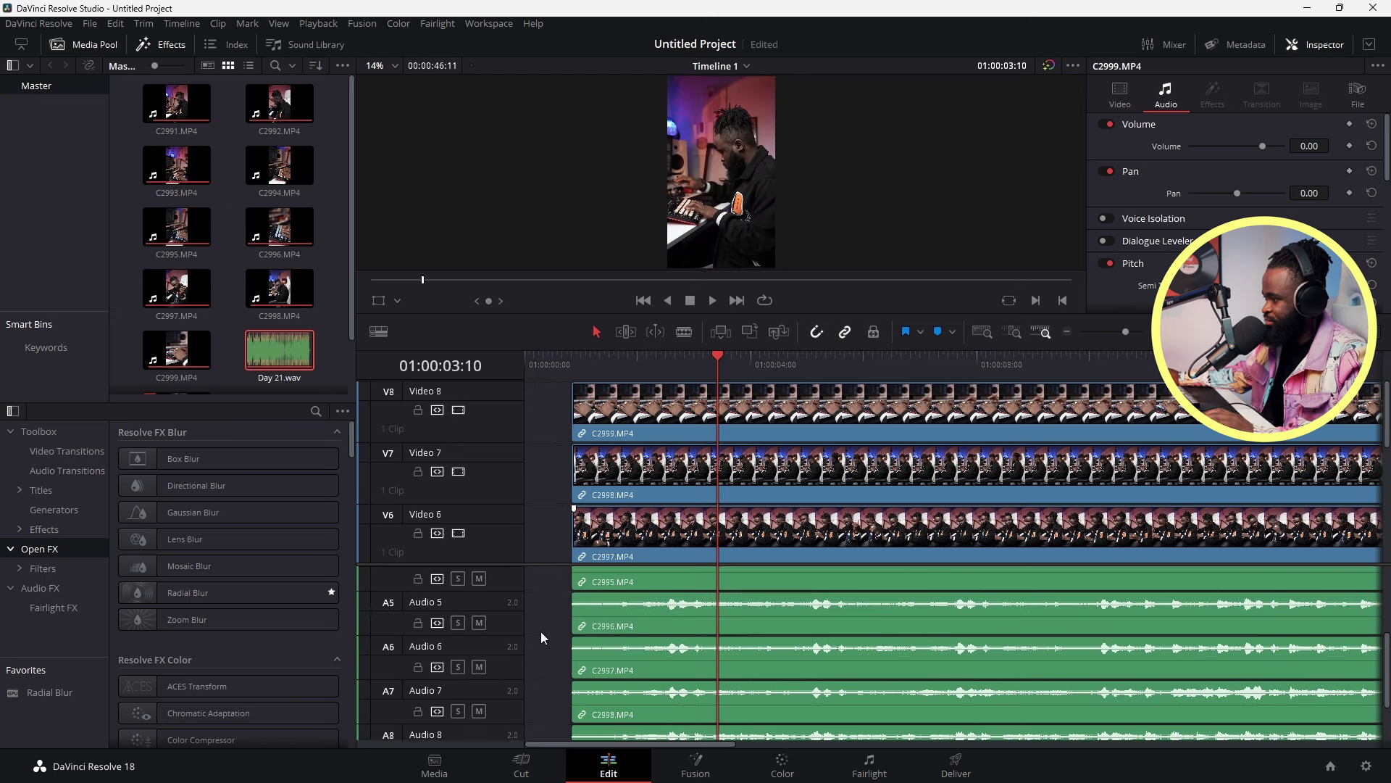
pyautogui.scroll(-2, 541, 632)
# - Unlink all timeline clips and delete the camera clips' audio, keeping only Day 21.wav on Audio 9
pyautogui.click(572, 366)
pyautogui.press('Right')
pyautogui.hotkey('ctrl', 'a')
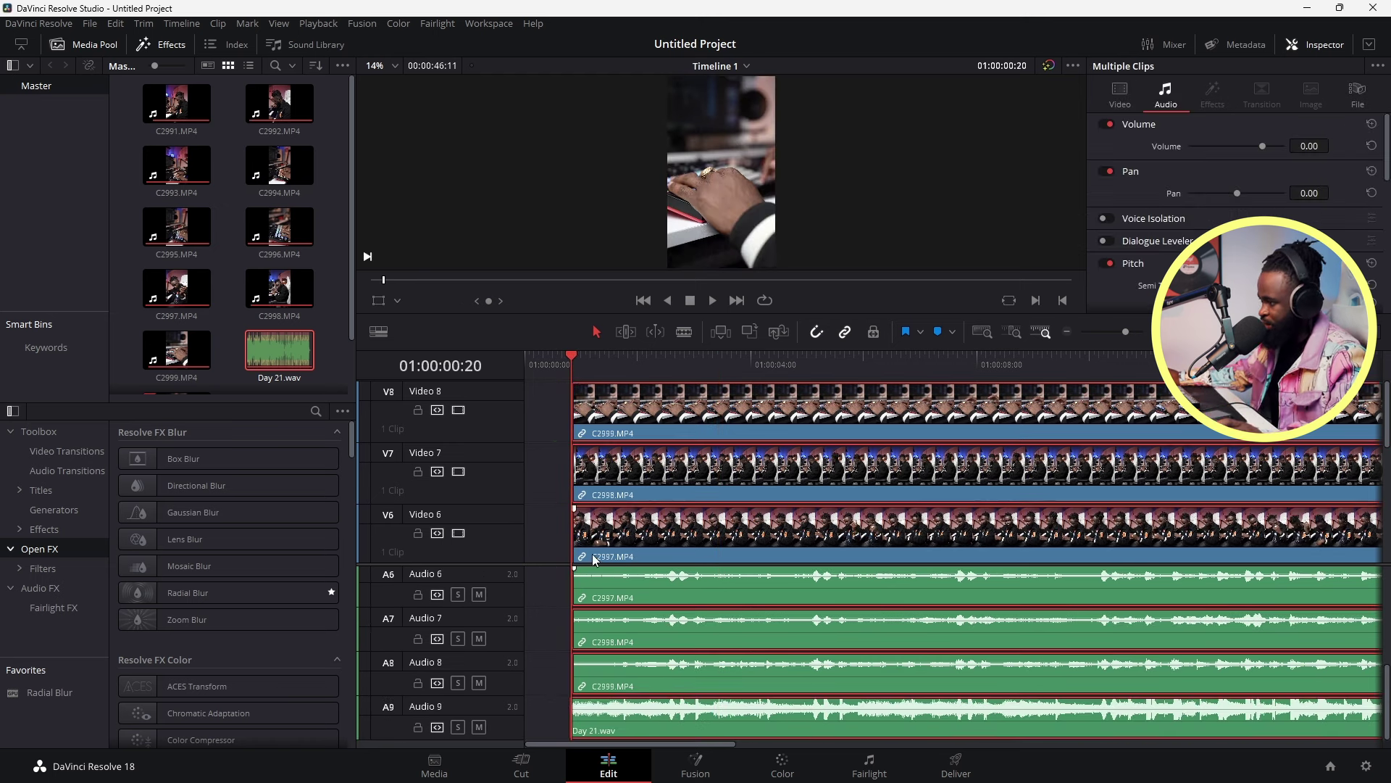
pyautogui.rightClick(661, 675)
pyautogui.rightClick(681, 677)
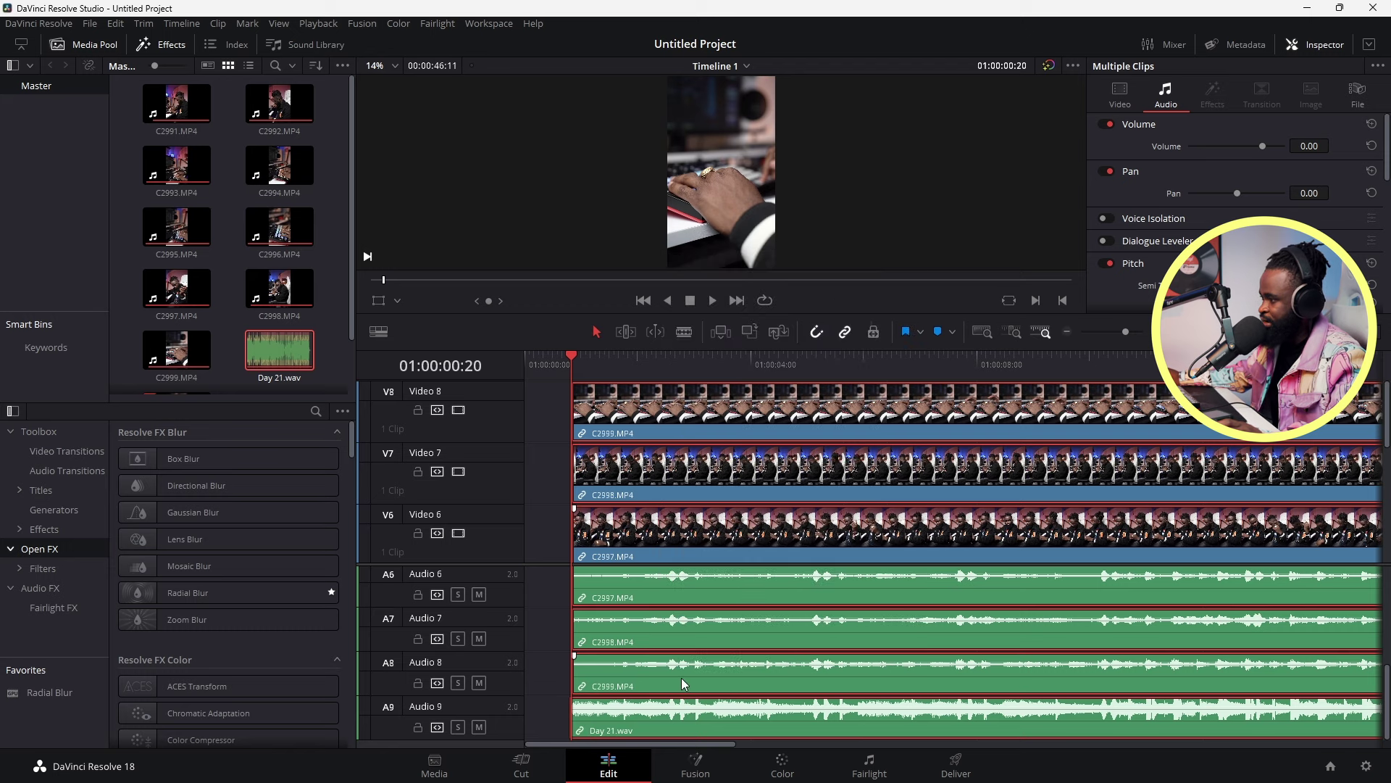
pyautogui.click(723, 667)
pyautogui.moveTo(554, 674); pyautogui.dragTo(661, 588)
pyautogui.press('Delete')
pyautogui.scroll(-5, 581, 604)
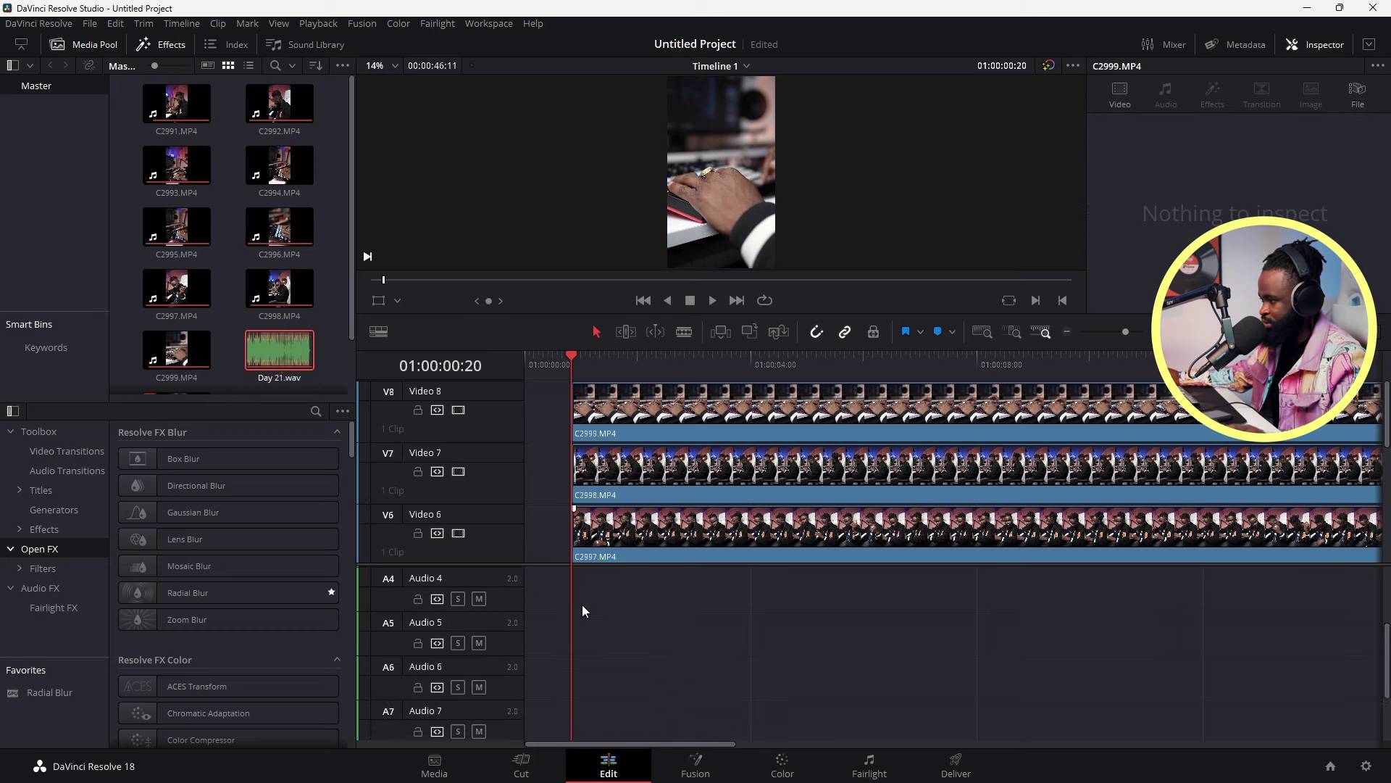
# - Delete the gap before the stacked video clips so they start at 01:00:00:00 with Day 21.wav, and play the beginning
pyautogui.press('space')
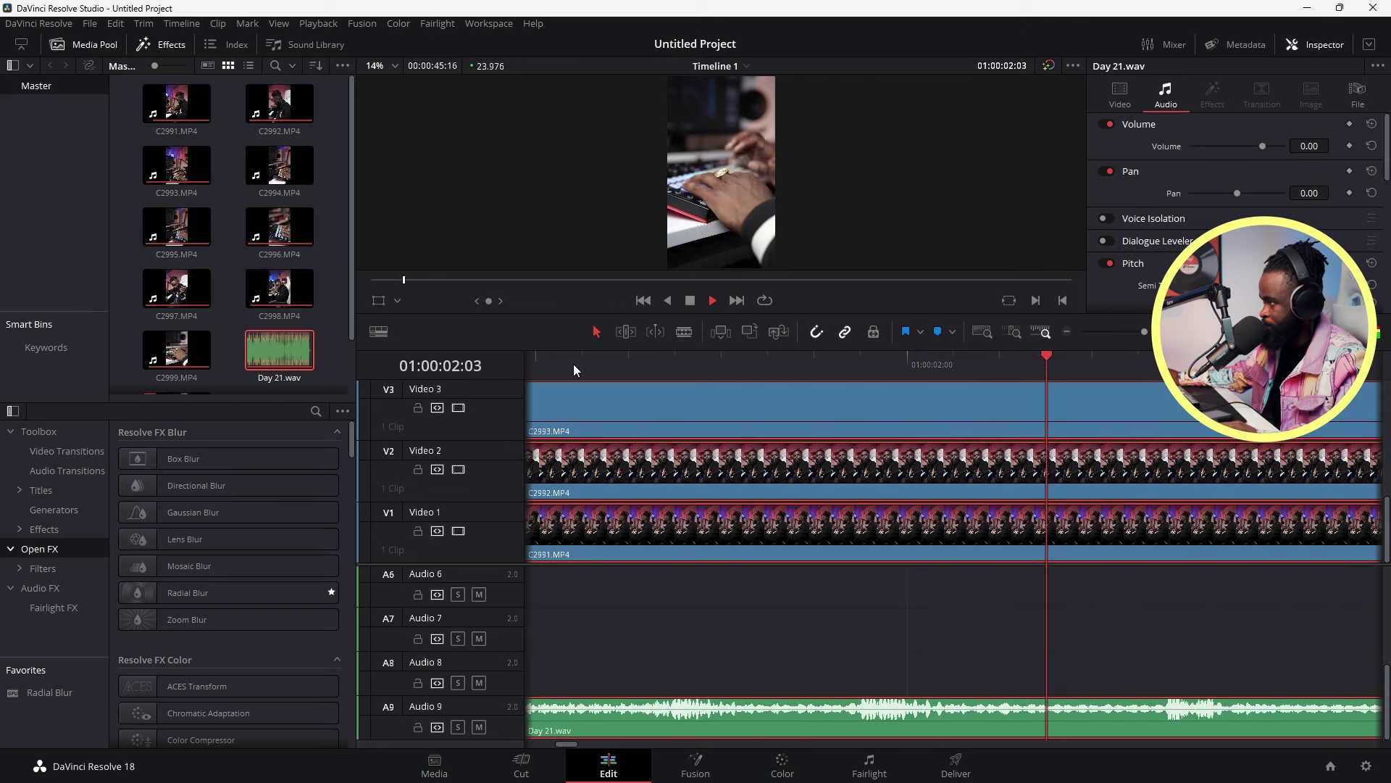
pyautogui.press('space')
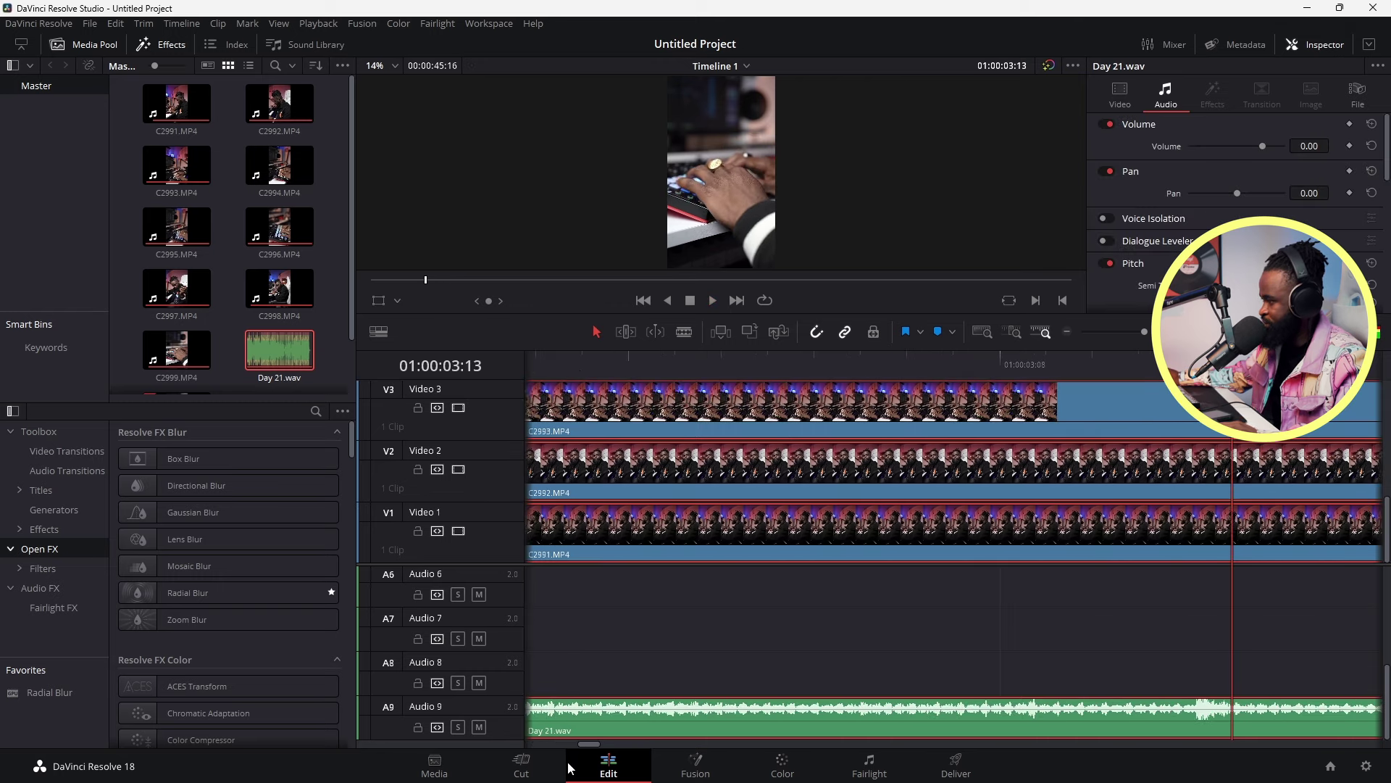
pyautogui.moveTo(590, 744); pyautogui.dragTo(507, 743)
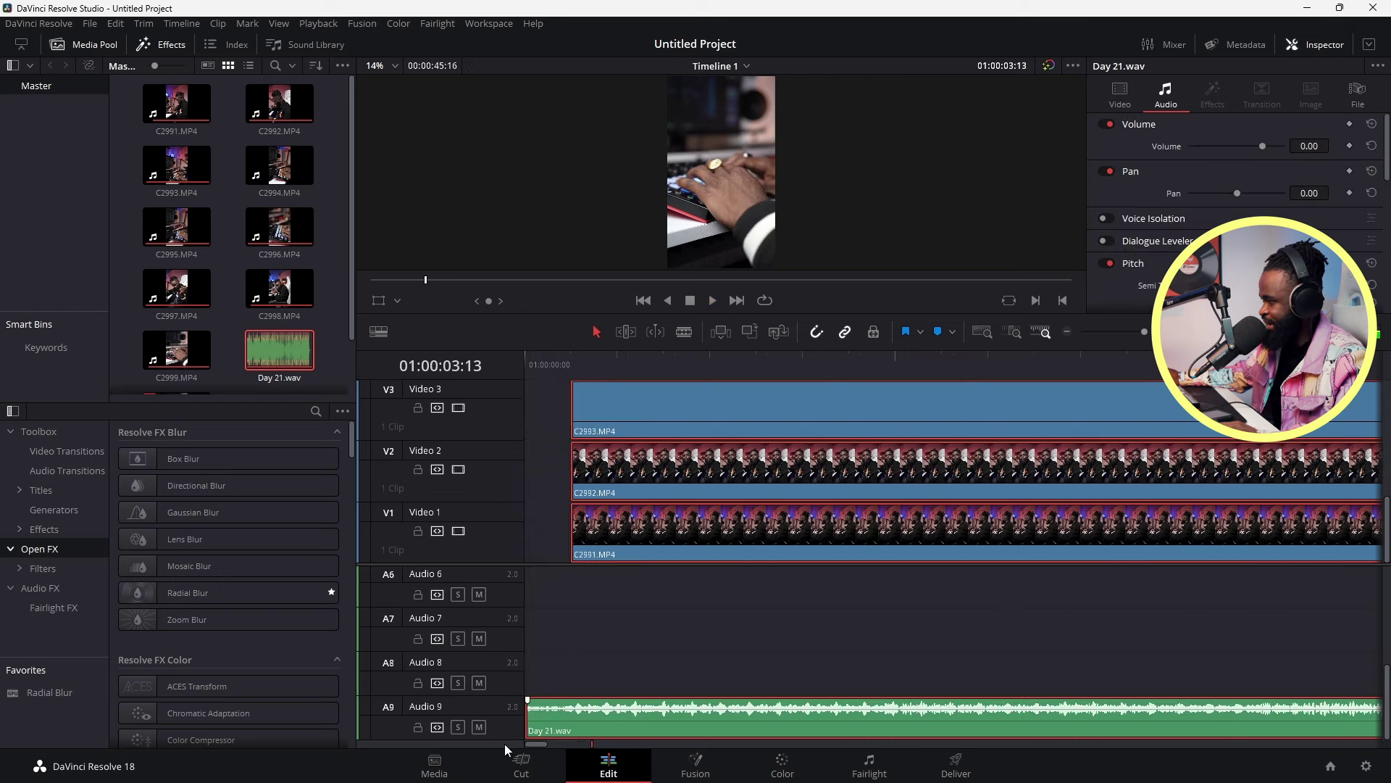
pyautogui.keyDown('ctrl'); pyautogui.click(556, 709); pyautogui.keyUp('ctrl')
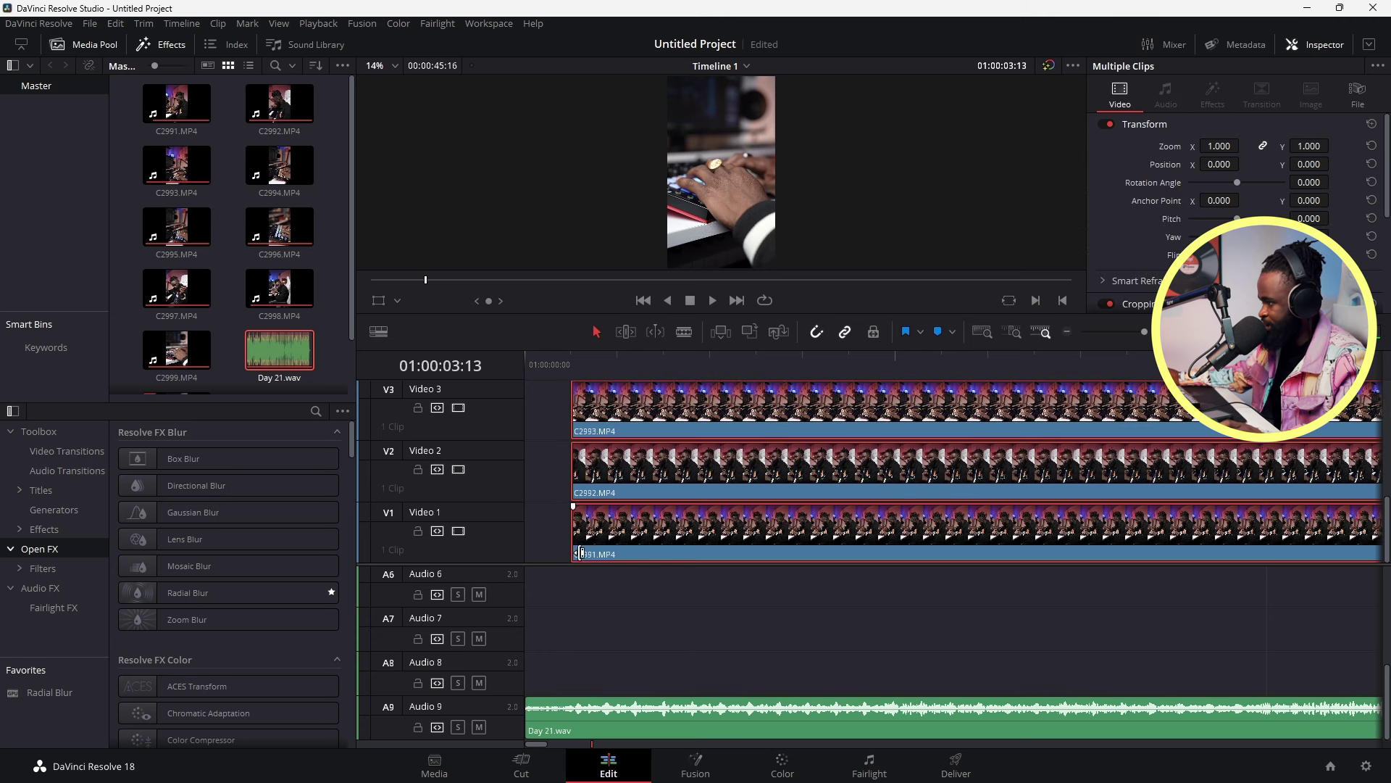
pyautogui.click(551, 536)
pyautogui.press('BackSpace')
pyautogui.press('Home')
pyautogui.press('space')
pyautogui.press('space')
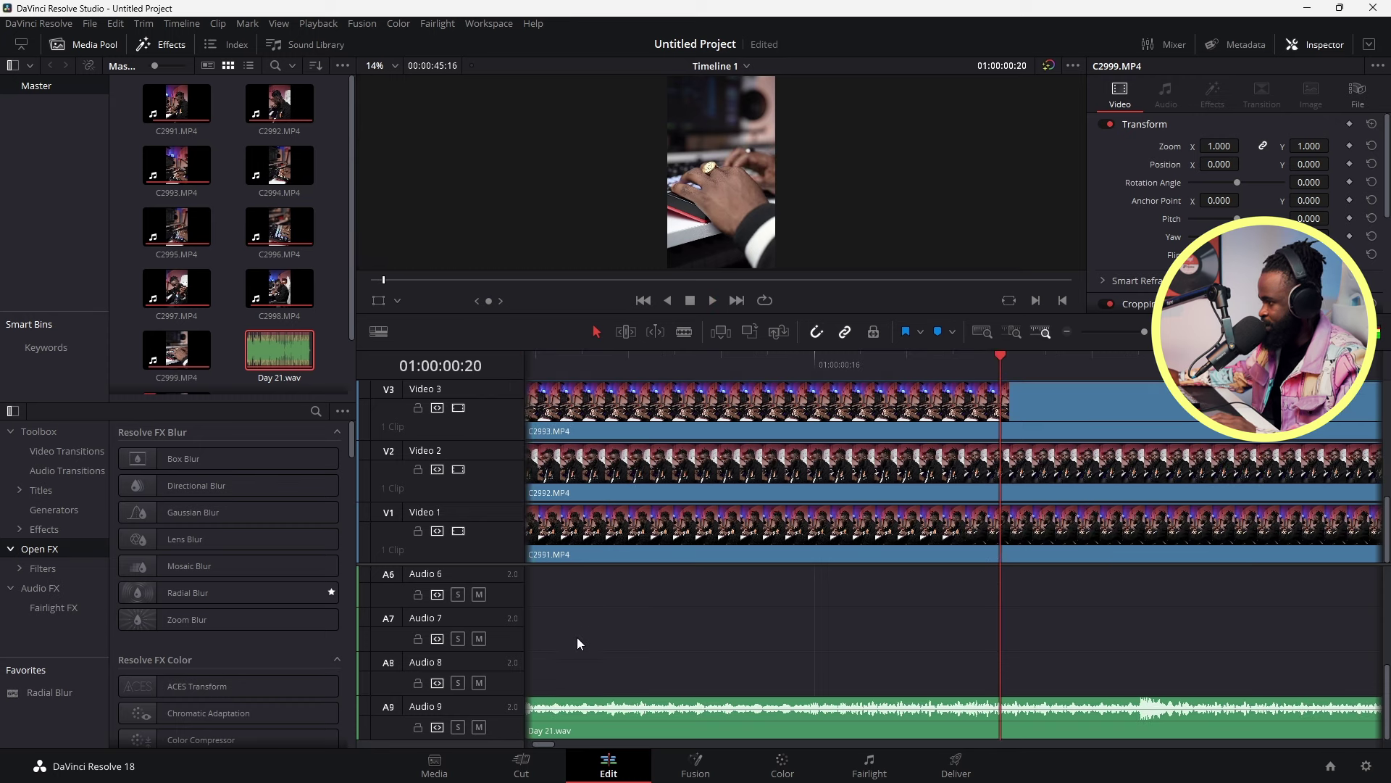
# - Move Day 21.wav up from Audio 9 and remove the empty audio tracks so it sits on Audio 1 at 01:00:00:00
pyautogui.moveTo(550, 746); pyautogui.dragTo(543, 543)
pyautogui.scroll(3, 527, 637)
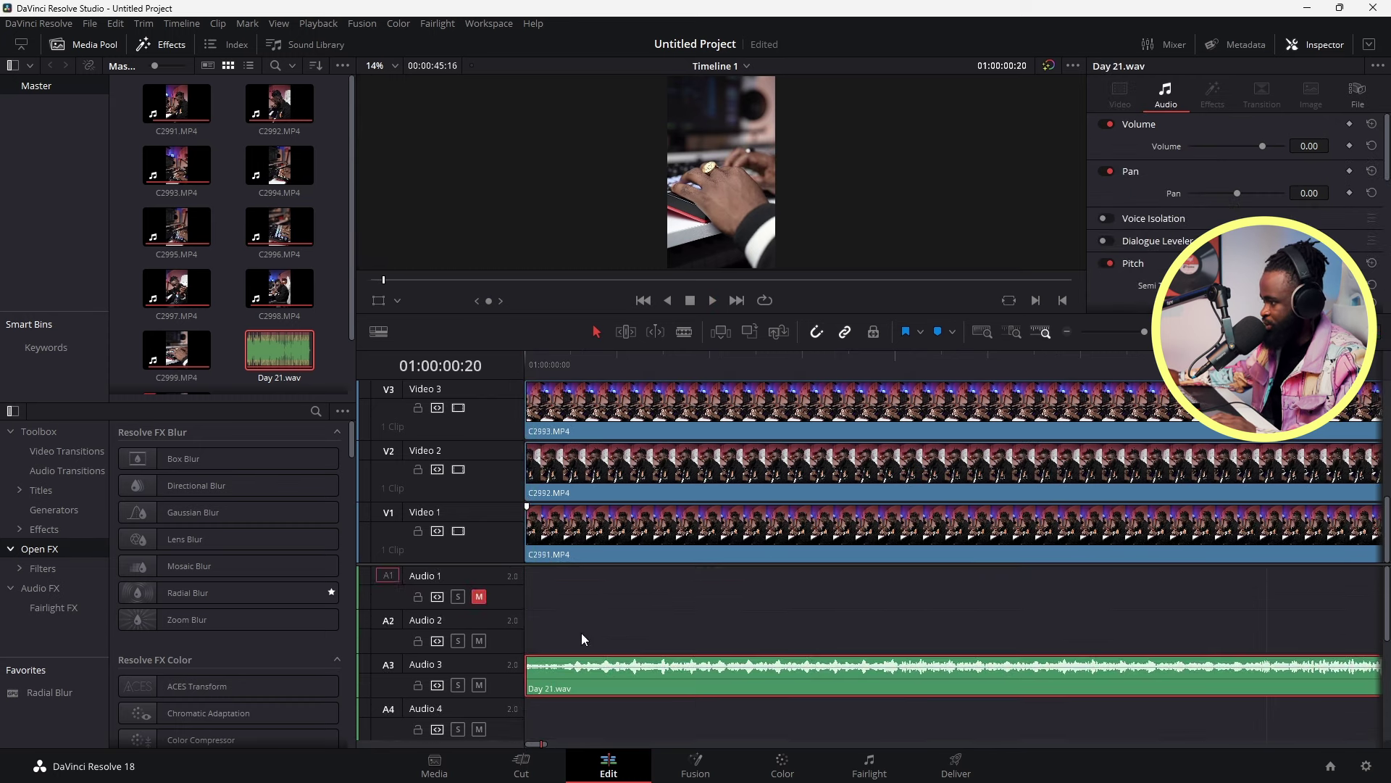
pyautogui.moveTo(561, 693); pyautogui.dragTo(485, 694)
pyautogui.press('Home')
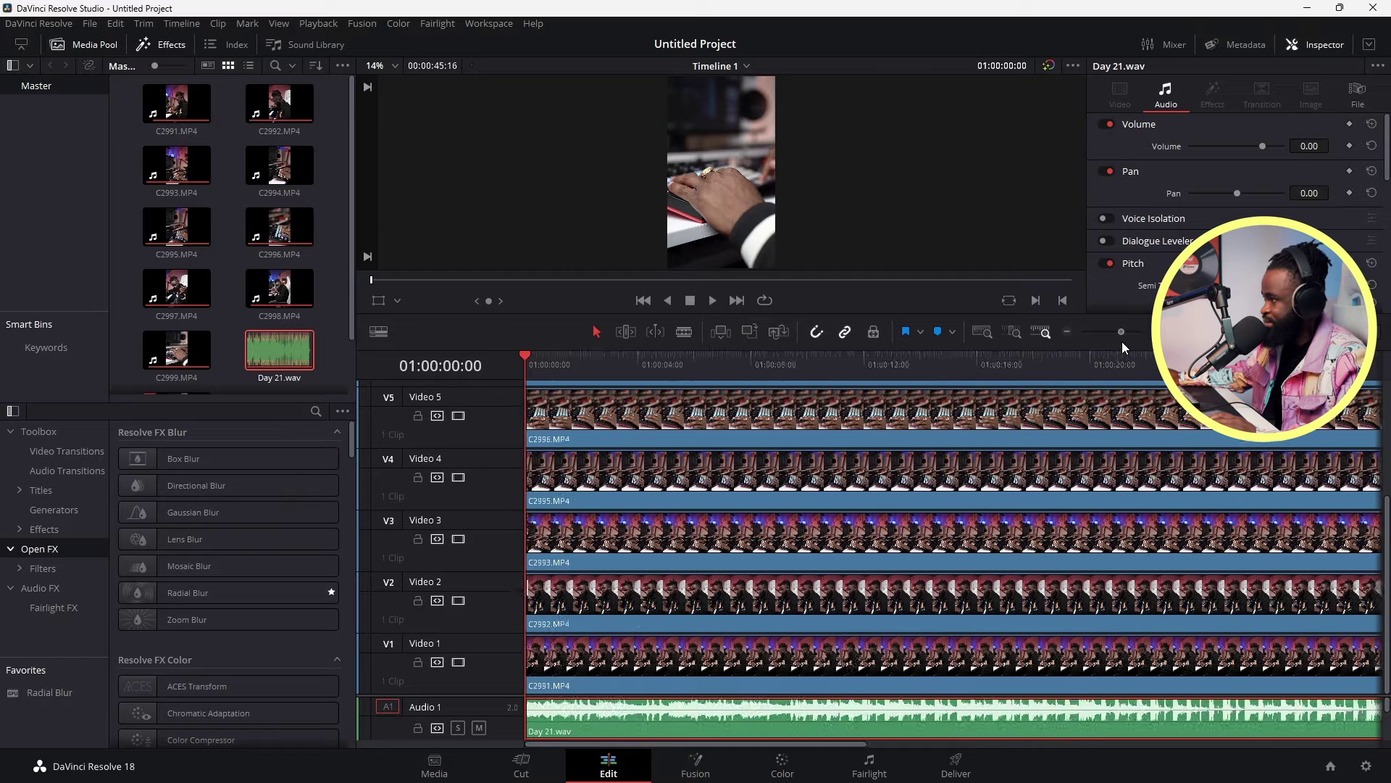
# - Fit the whole timeline in view and trim the ends of C2991.MP4 and C2999.MP4 back to about the end of Day 21.wav
pyautogui.hotkey('shift', 'z')
pyautogui.moveTo(764, 675); pyautogui.dragTo(758, 675)
pyautogui.scroll(3, 815, 586)
pyautogui.scroll(1, 814, 591)
pyautogui.moveTo(762, 431); pyautogui.dragTo(751, 432)
# - Play the top angle, disable Video 8, and trim the end of C2998.MP4 back slightly on Video 7
pyautogui.press('space')
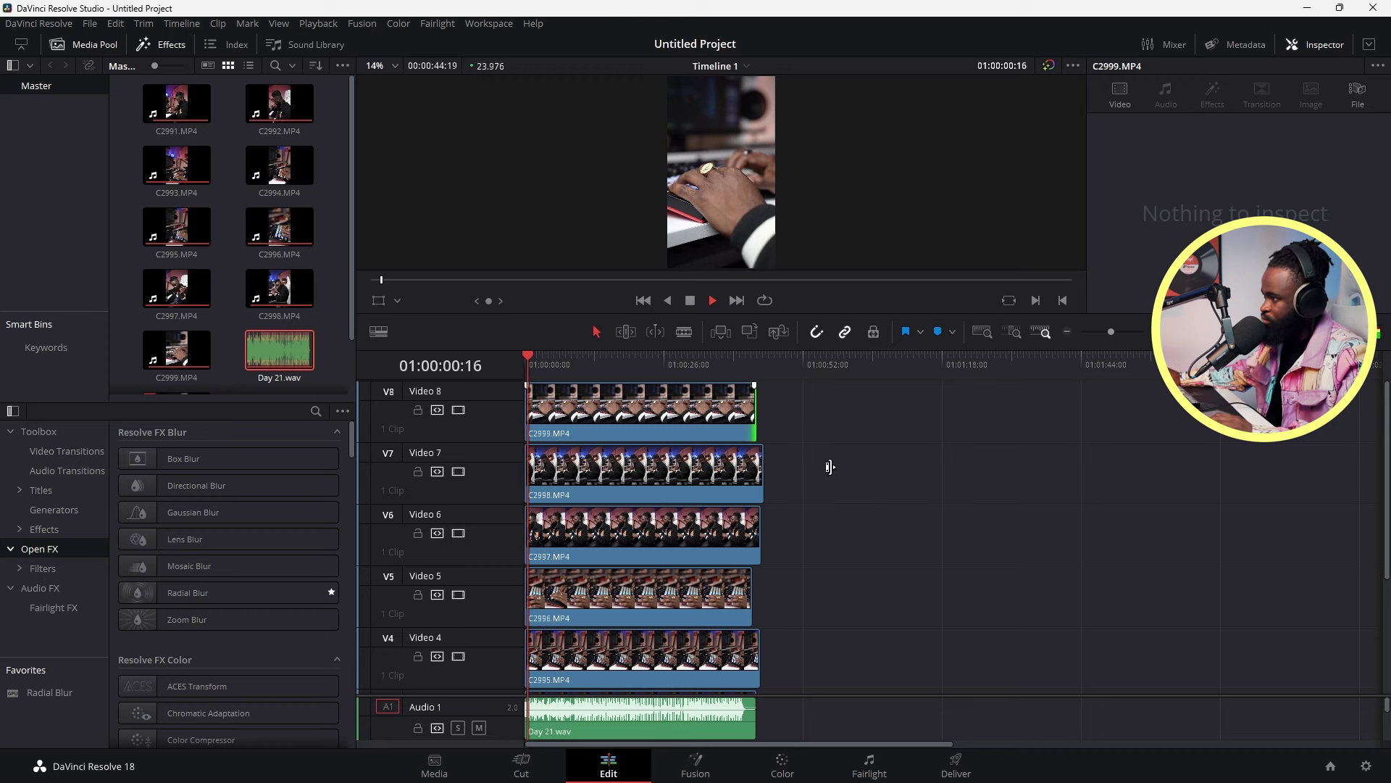
pyautogui.click(454, 411)
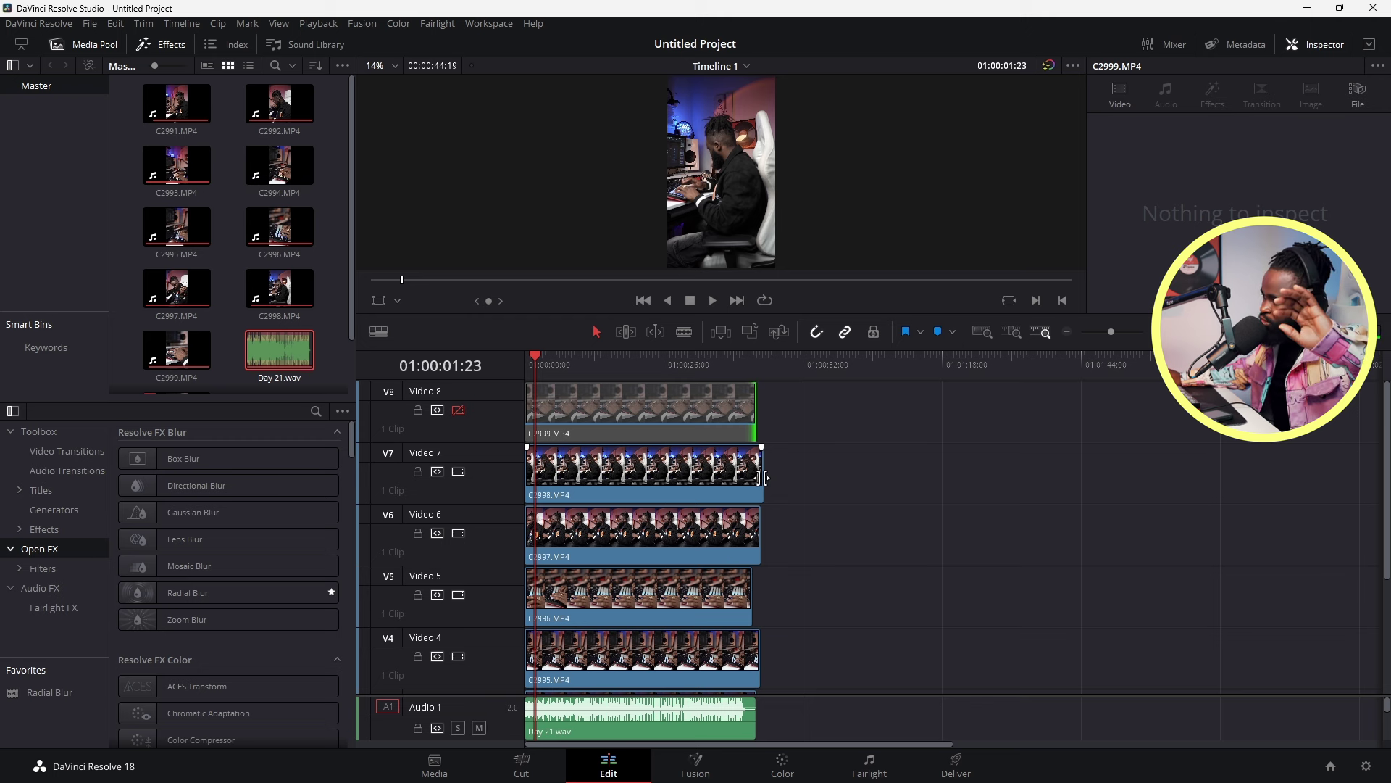
pyautogui.moveTo(762, 482)
pyautogui.mouseDown()
pyautogui.moveTo(747, 487)
pyautogui.moveTo(759, 484)
pyautogui.mouseUp()
pyautogui.press('space')
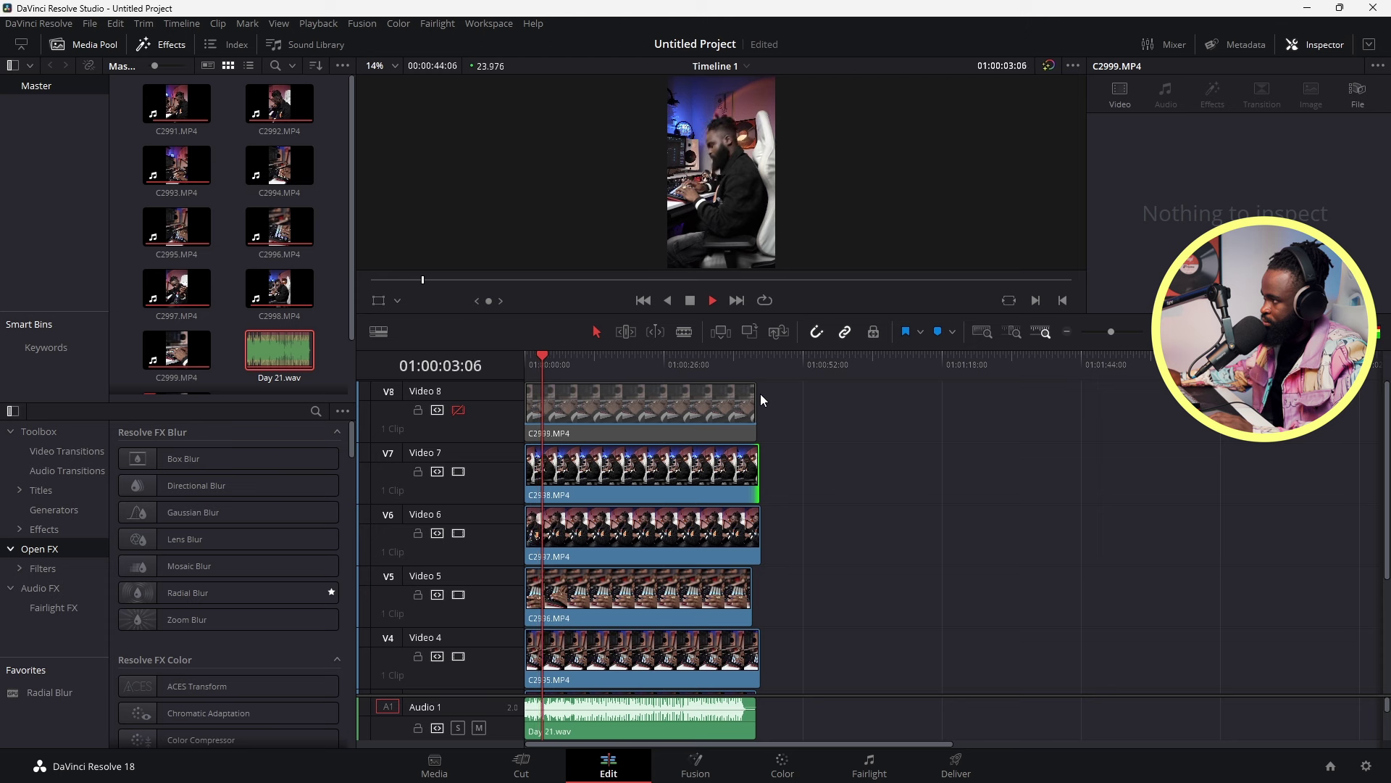
# - Disable Video 7 and Video 6 in turn, playing on to check the sync of C2997.MP4 and C2996.MP4
pyautogui.press('space')
pyautogui.click(459, 471)
pyautogui.press('space')
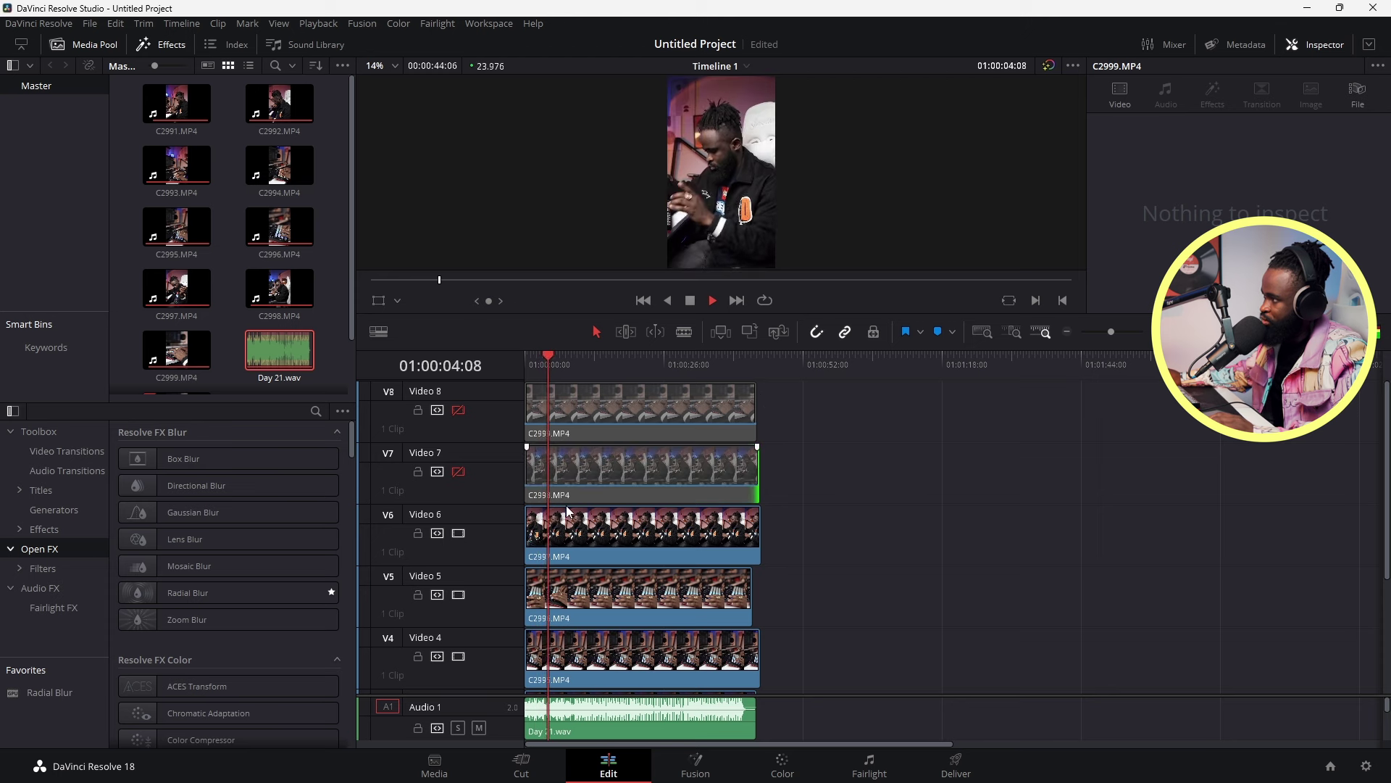
pyautogui.press('space')
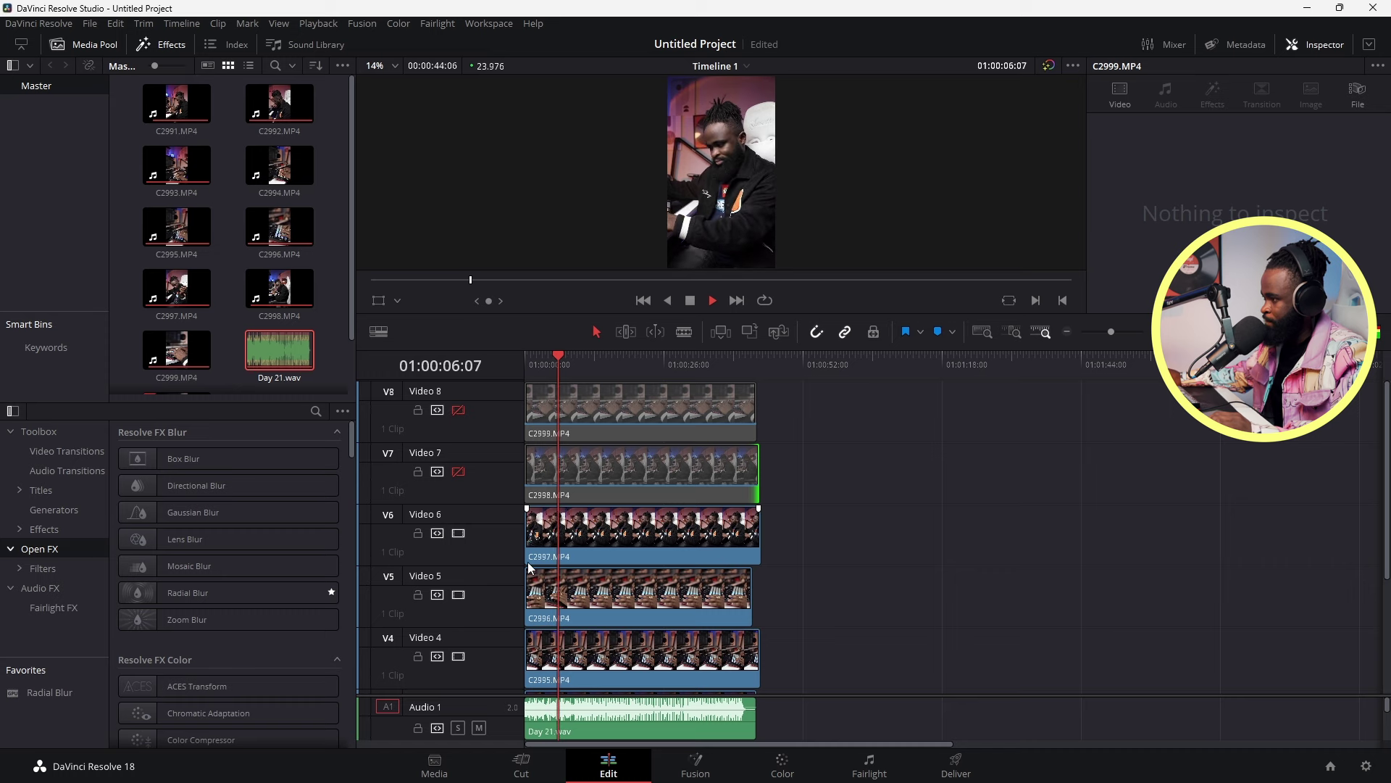
pyautogui.click(459, 533)
pyautogui.press('space')
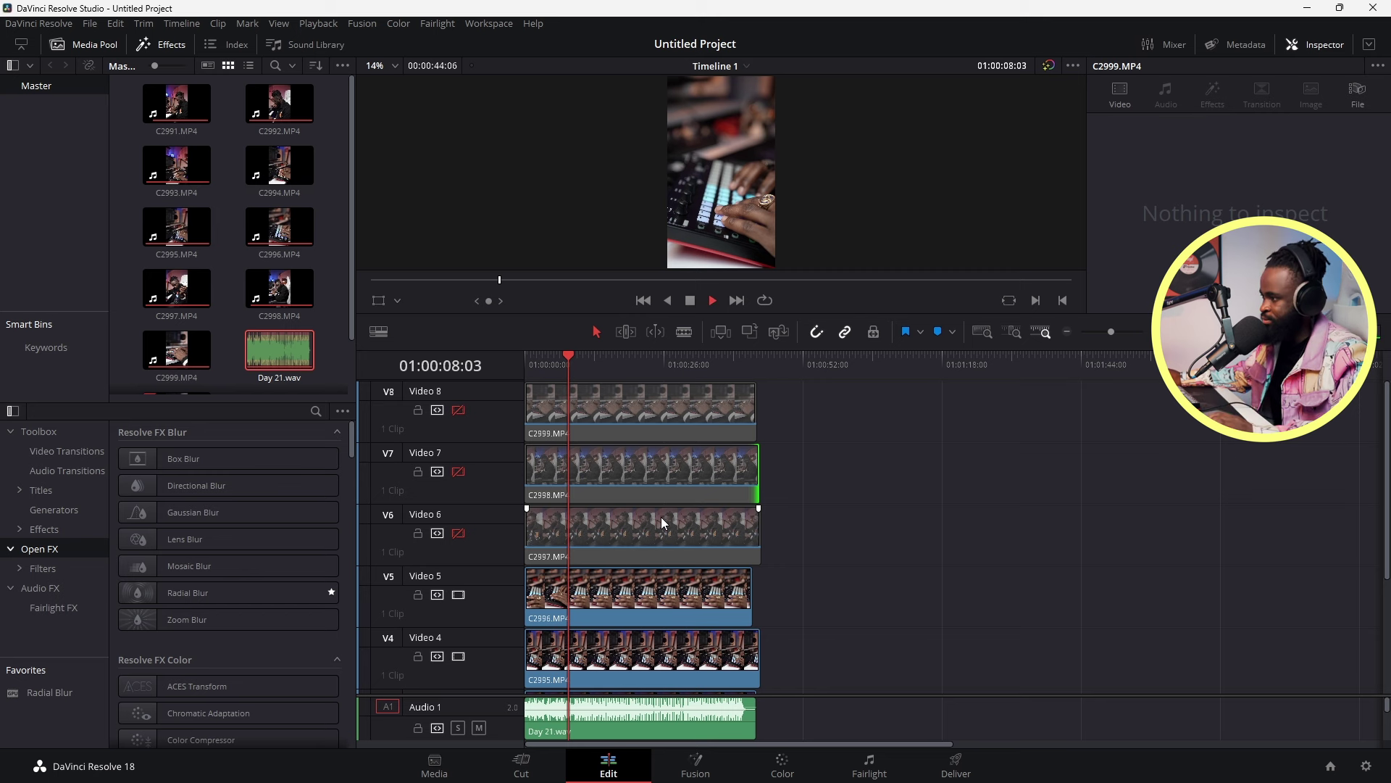
# - Disable Video 5 and Video 4 in turn, playing on to check the sync of C2995.MP4 and C2993.MP4
pyautogui.press('space')
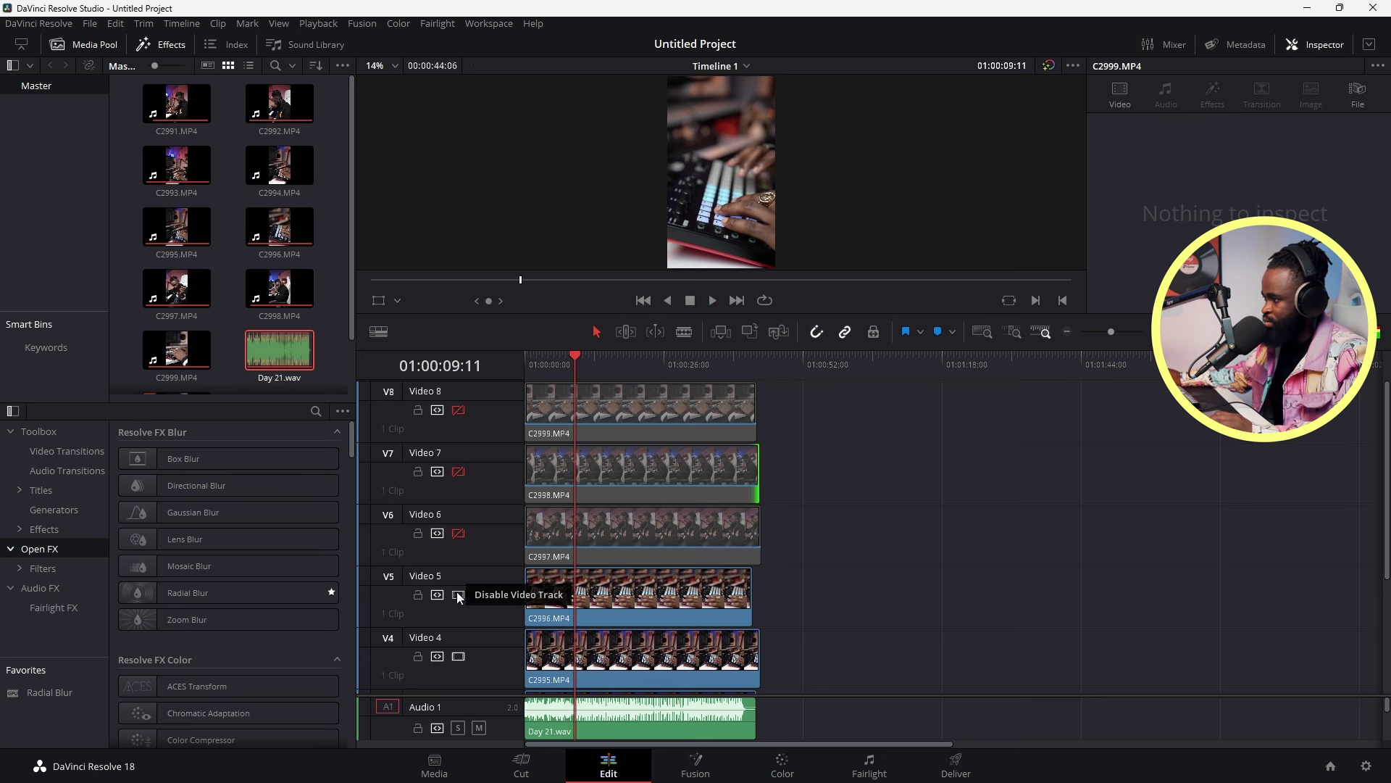
pyautogui.click(459, 595)
pyautogui.scroll(-3, 658, 619)
pyautogui.press('space')
pyautogui.click(457, 555)
pyautogui.press('space')
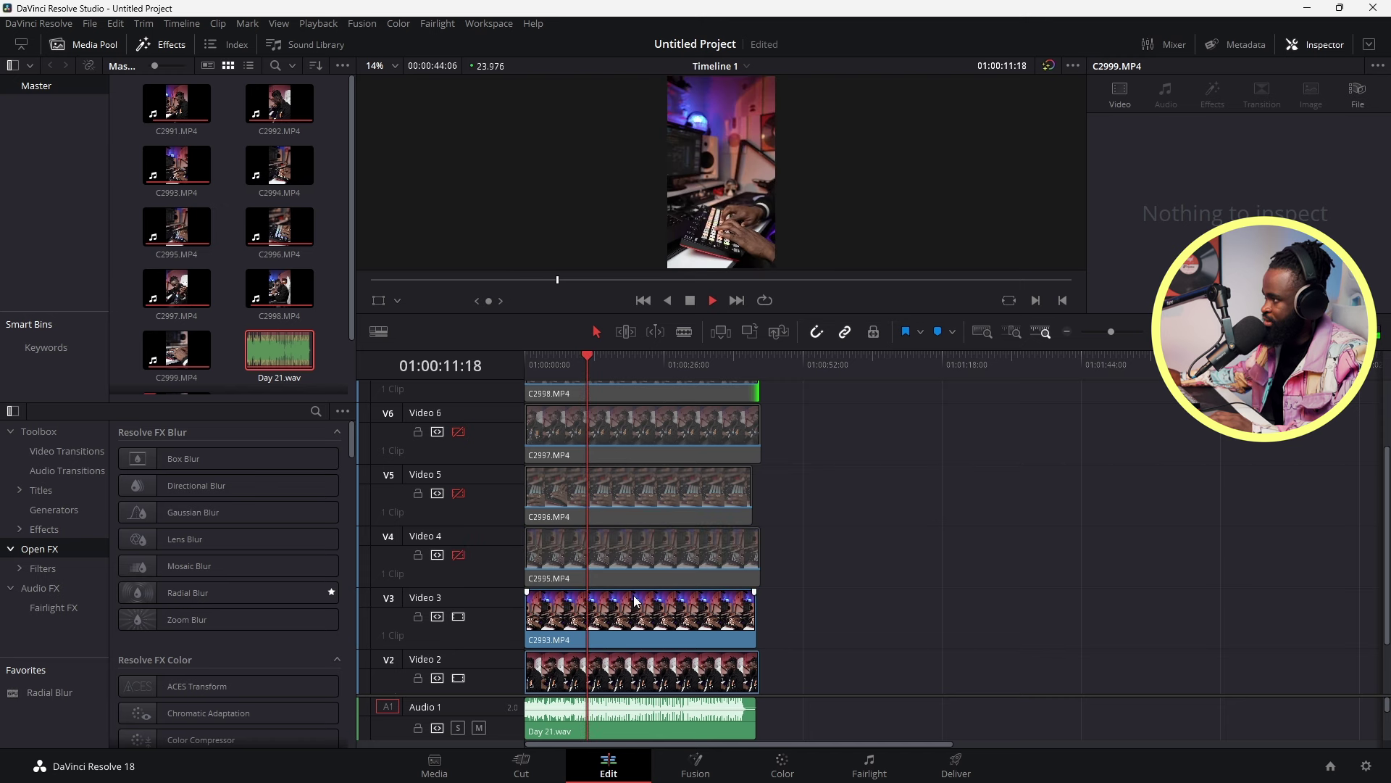
# - Disable Video 3 and Video 2 in turn, playing on to check the sync of C2992.MP4 and C2991.MP4
pyautogui.scroll(-1, 664, 605)
pyautogui.press('space')
pyautogui.click(465, 585)
pyautogui.press('space')
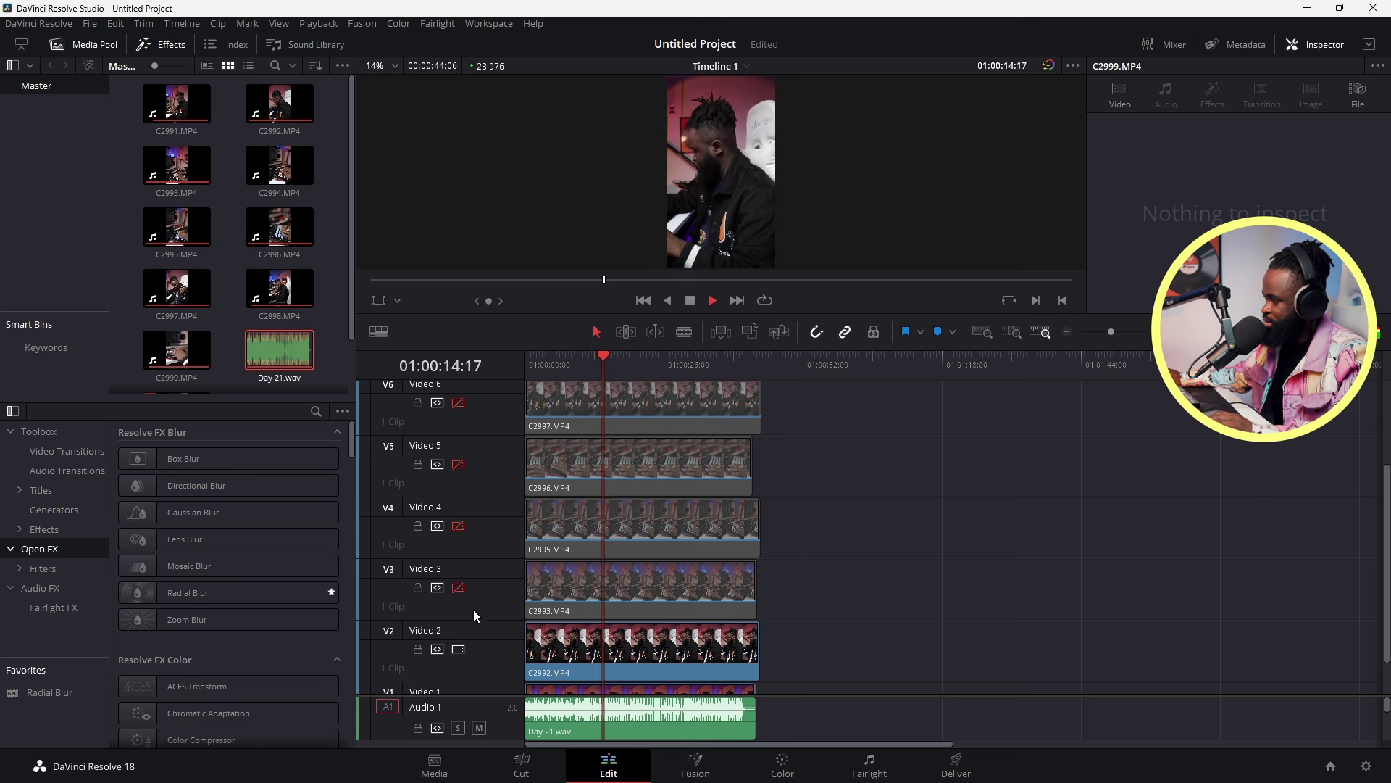
pyautogui.click(459, 649)
pyautogui.scroll(-2, 463, 653)
pyautogui.press('space')
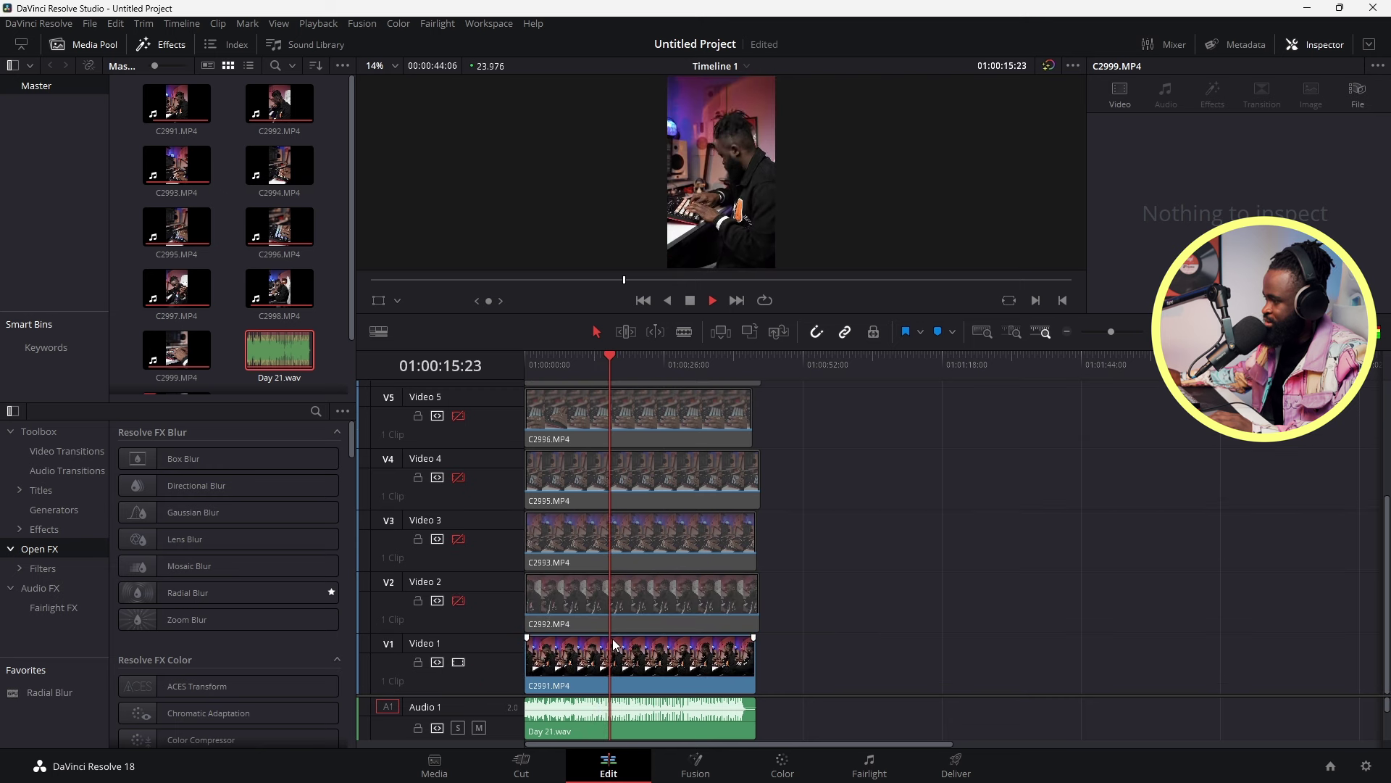
# - Stop playback, return the playhead to the start, and re-enable Video 2 through Video 8
pyautogui.press('space')
pyautogui.moveTo(574, 362); pyautogui.dragTo(476, 467)
pyautogui.click(458, 600)
pyautogui.click(458, 539)
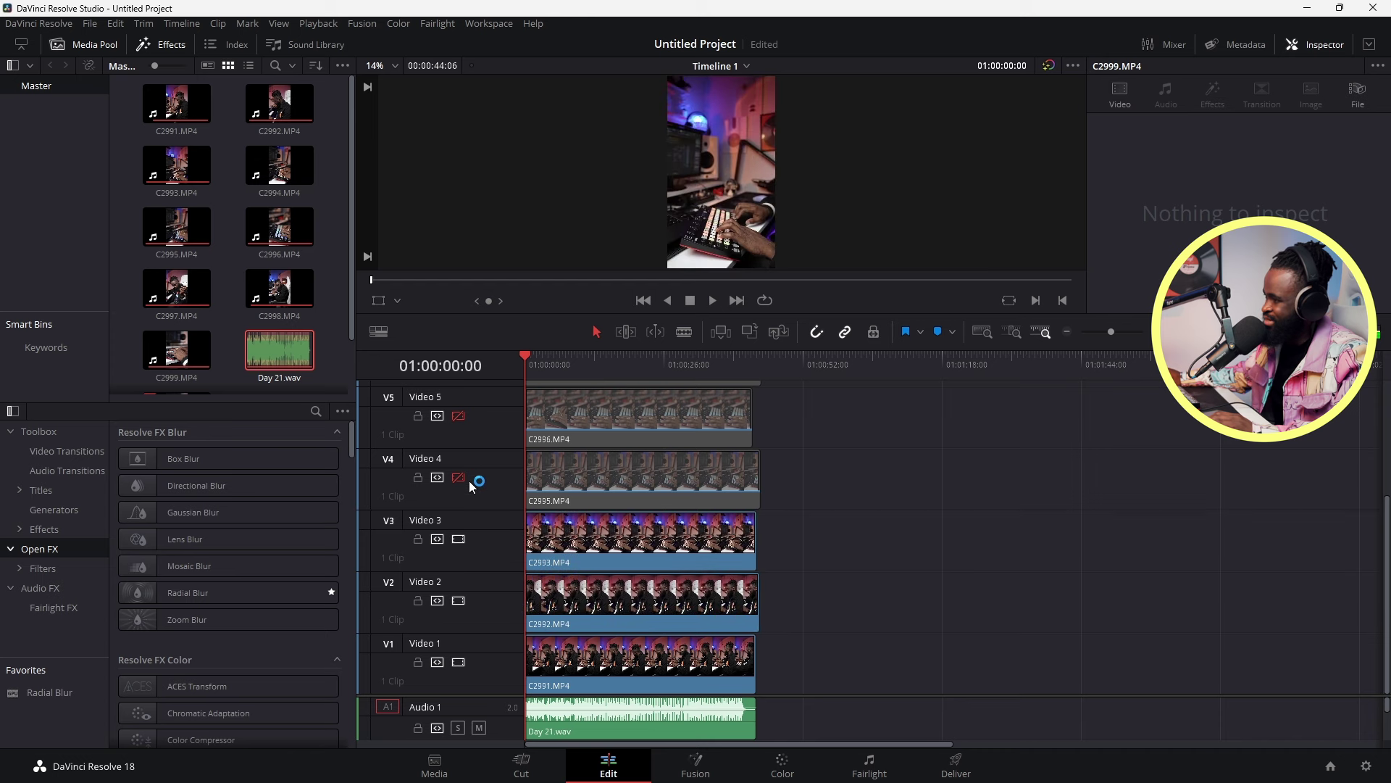
pyautogui.click(459, 477)
pyautogui.click(458, 415)
pyautogui.scroll(3, 467, 485)
# - Play the timeline from the start and add timeline markers at regular cut points along the music
pyautogui.click(572, 365)
pyautogui.moveTo(569, 374); pyautogui.dragTo(464, 371)
pyautogui.press('space')
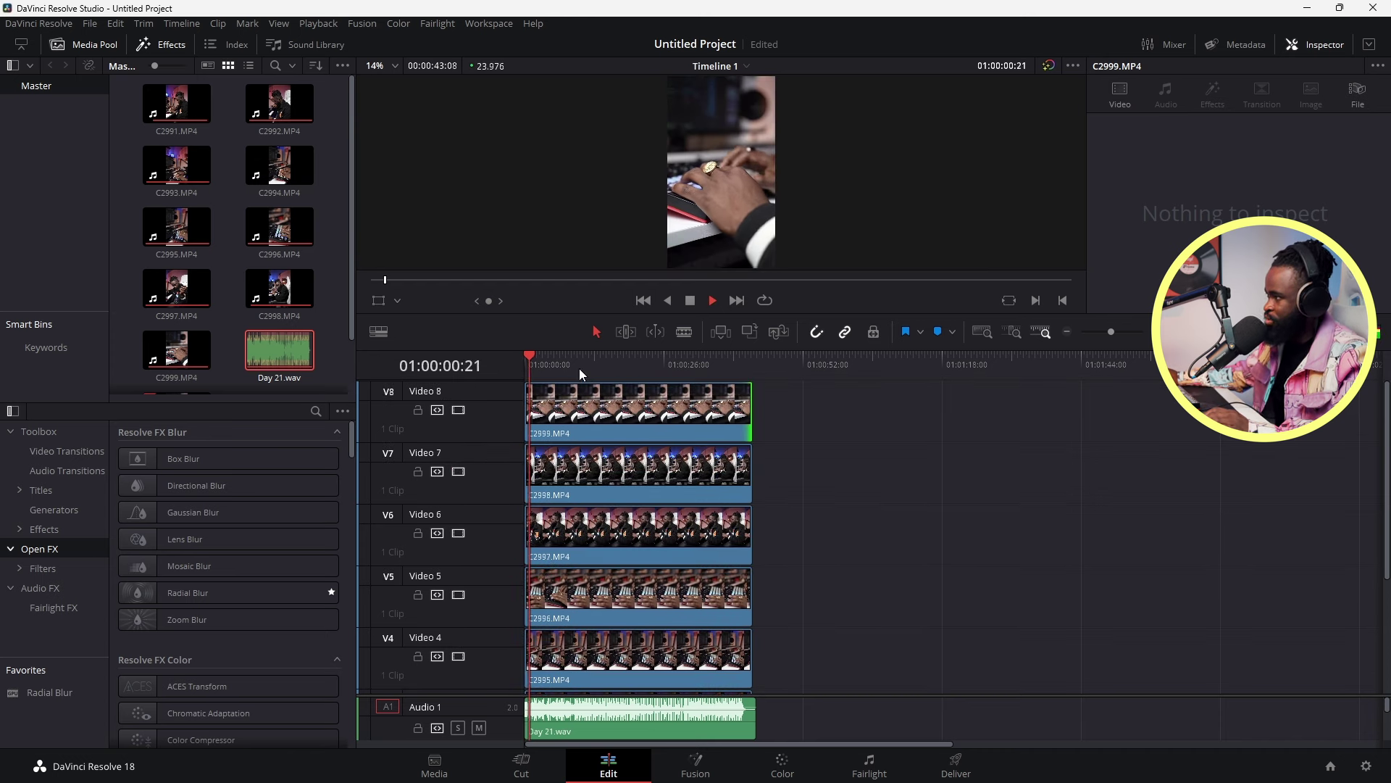
pyautogui.press('space')
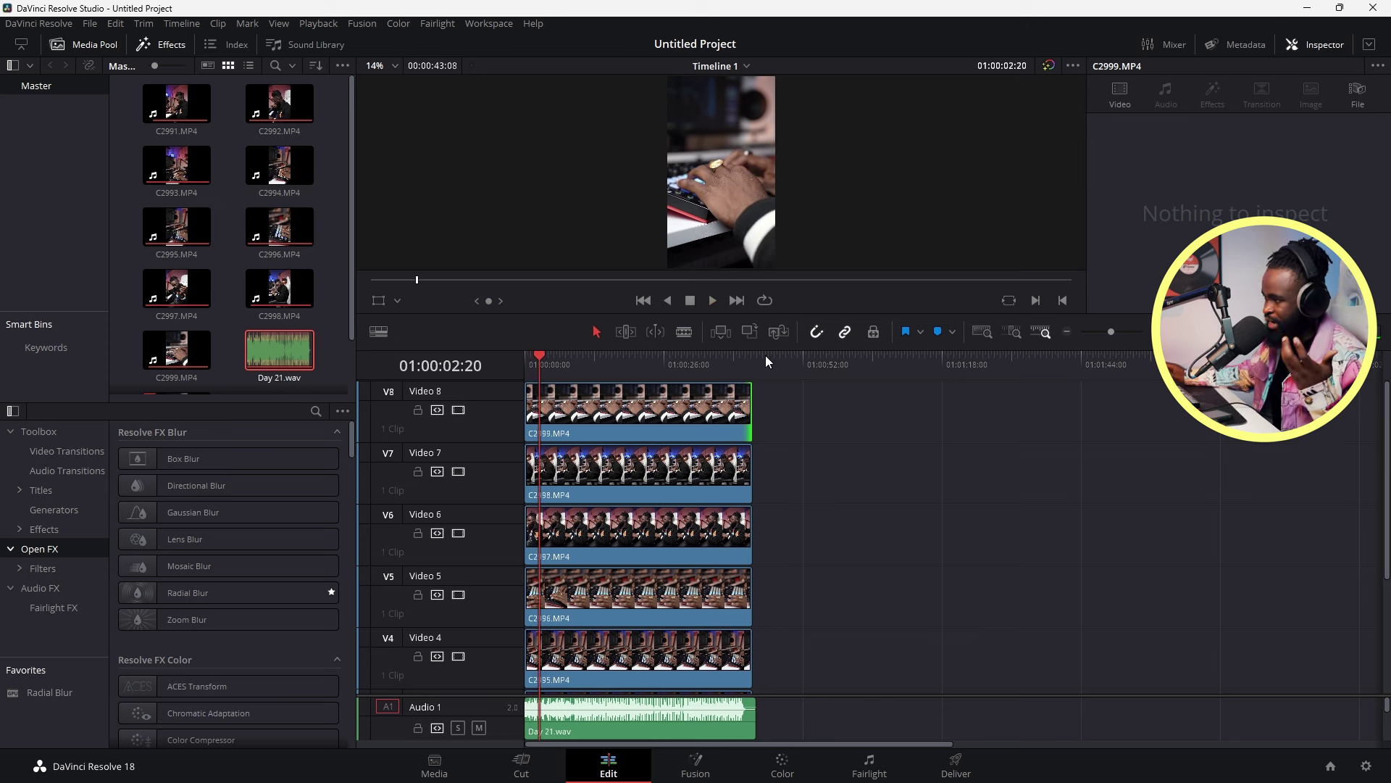
pyautogui.moveTo(629, 361); pyautogui.dragTo(463, 368)
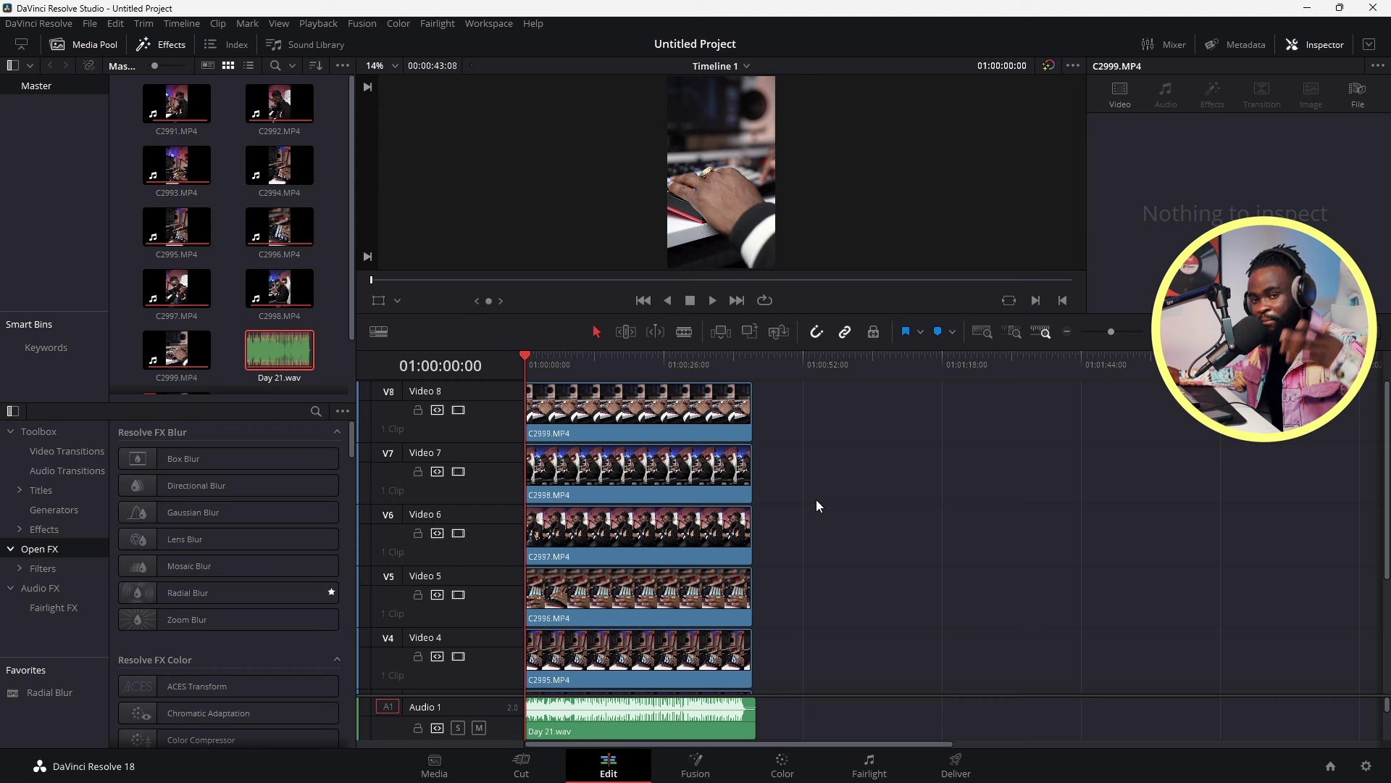
pyautogui.press('space')
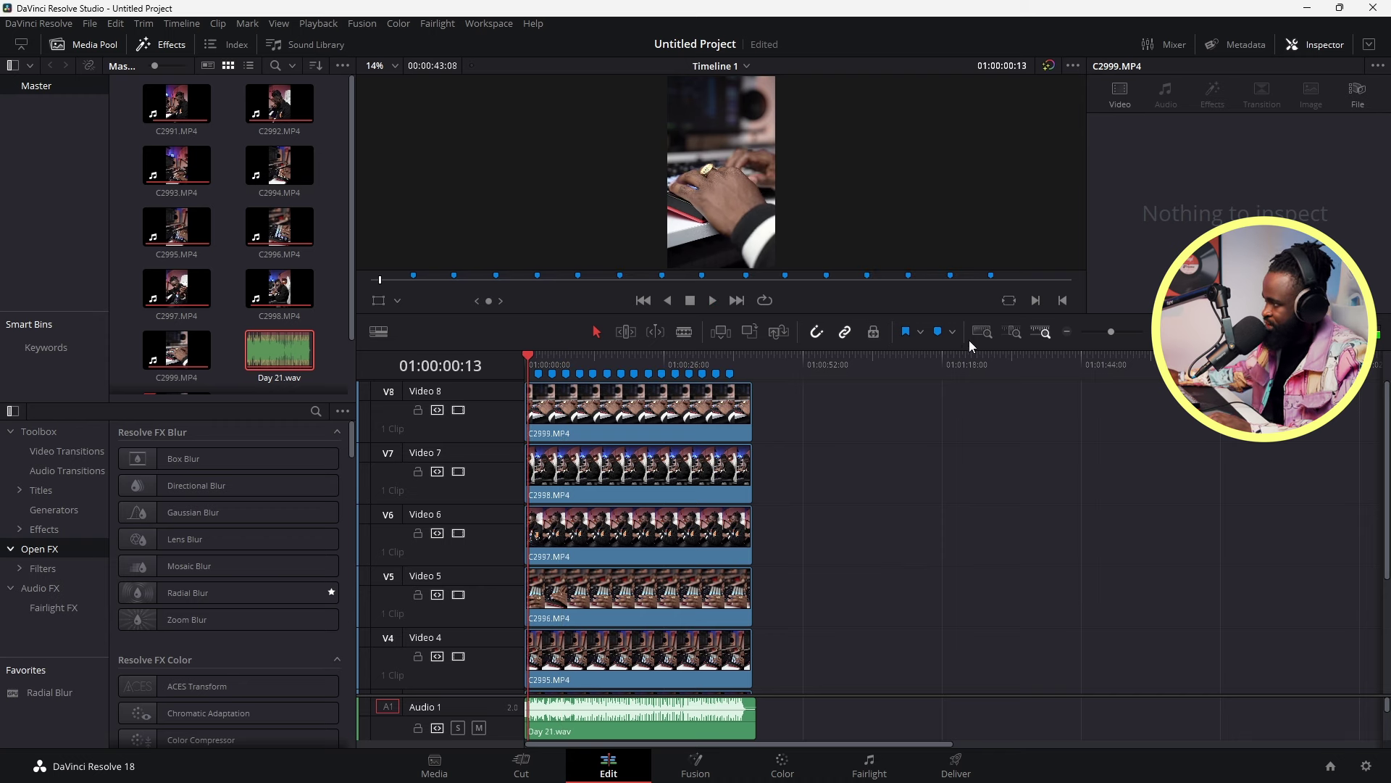
# - Split the clips on all tracks at Marker 1 (01:00:02:15) and Marker 2 (01:00:05:03)
pyautogui.moveTo(1113, 330); pyautogui.dragTo(1121, 333)
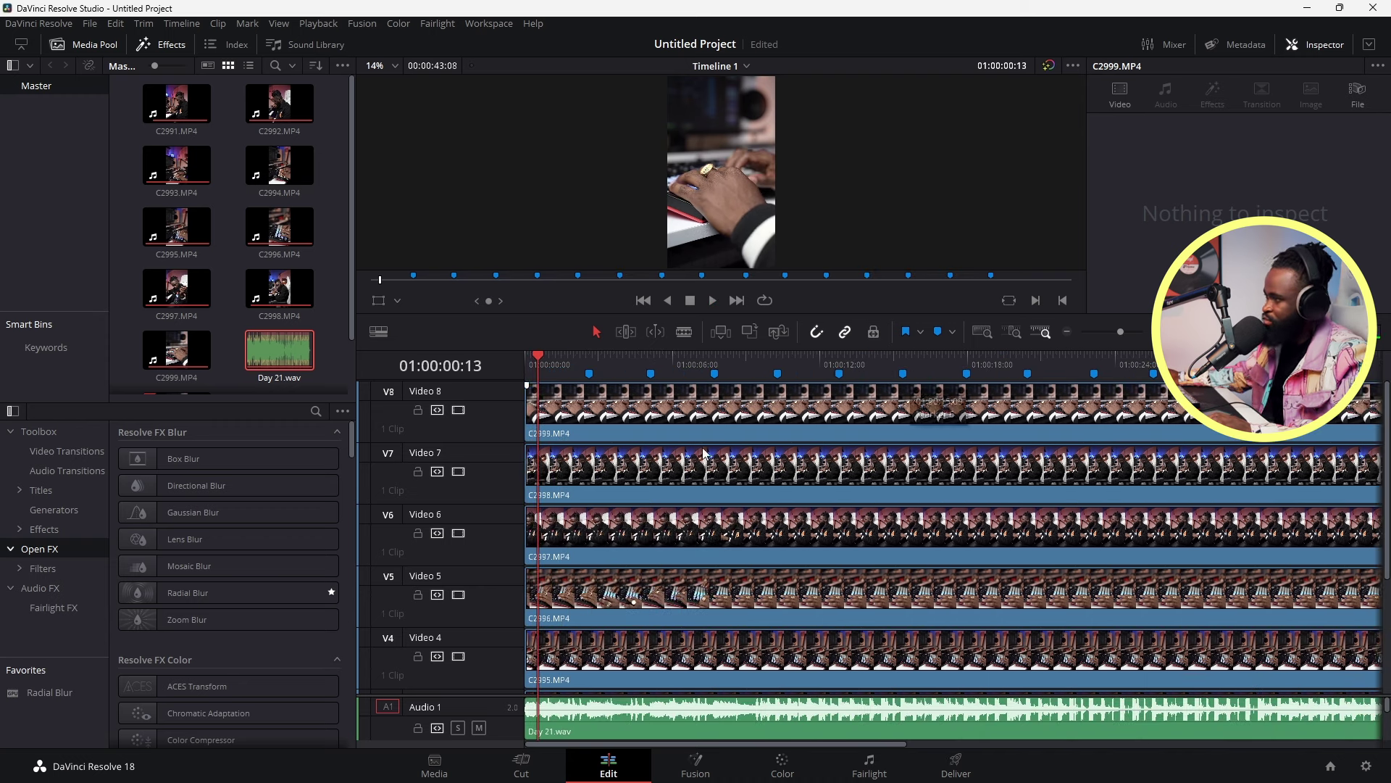
pyautogui.scroll(-3, 663, 611)
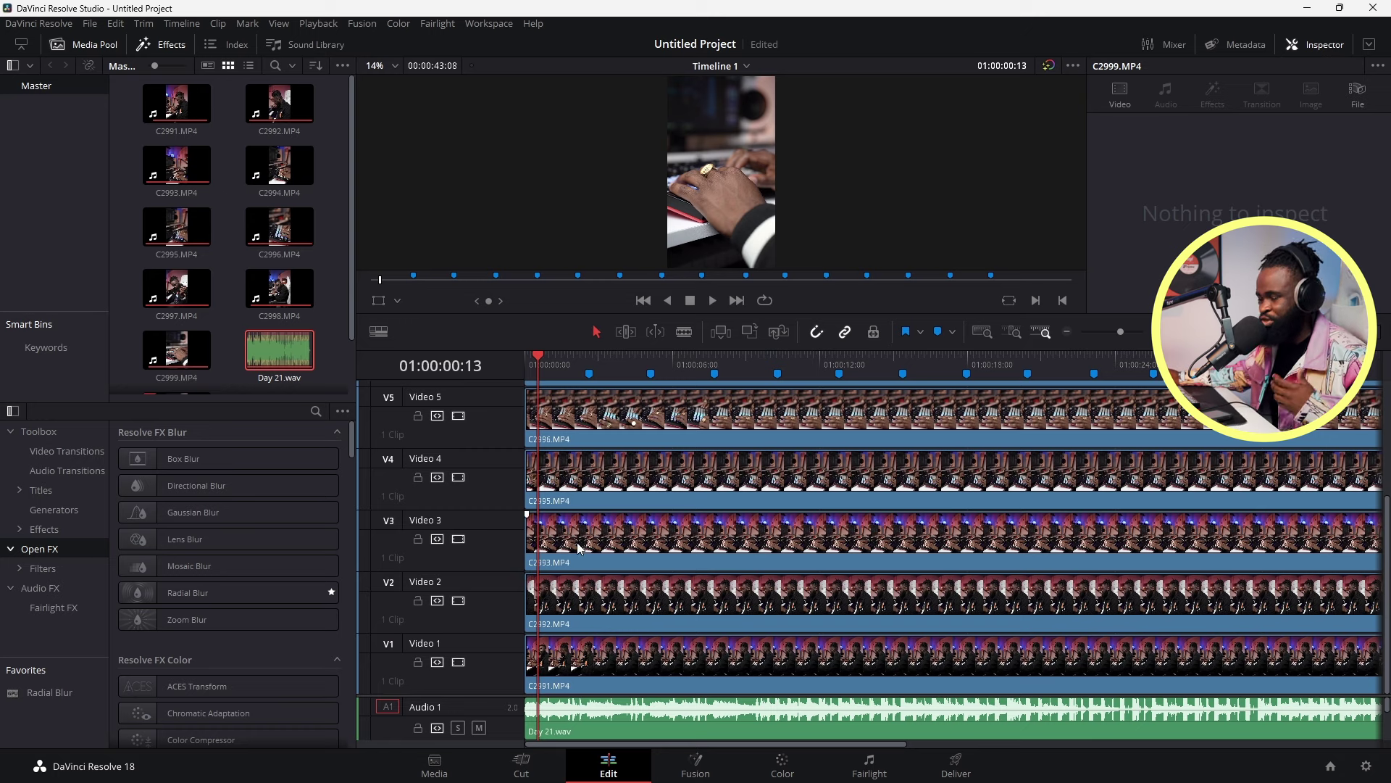
pyautogui.moveTo(551, 351); pyautogui.dragTo(507, 362)
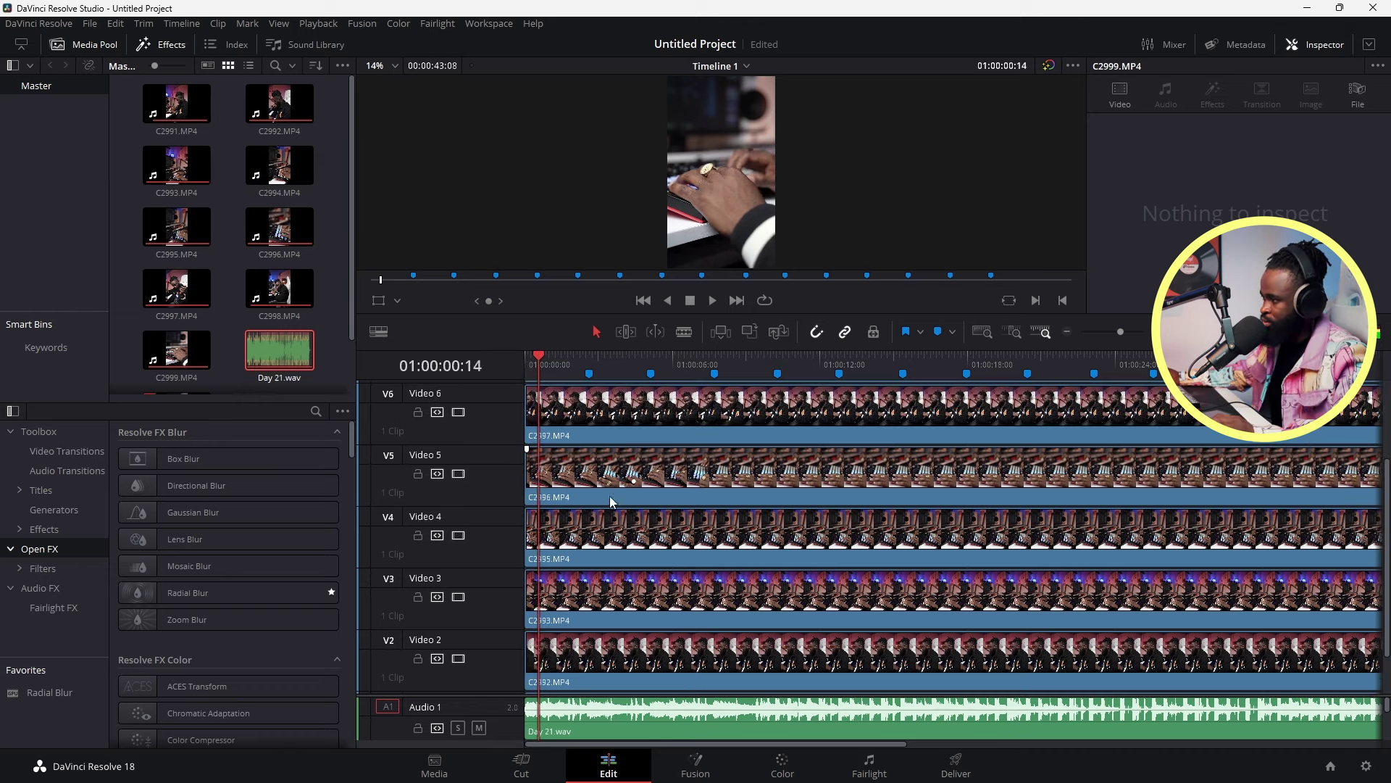
pyautogui.scroll(1, 611, 502)
pyautogui.click(591, 362)
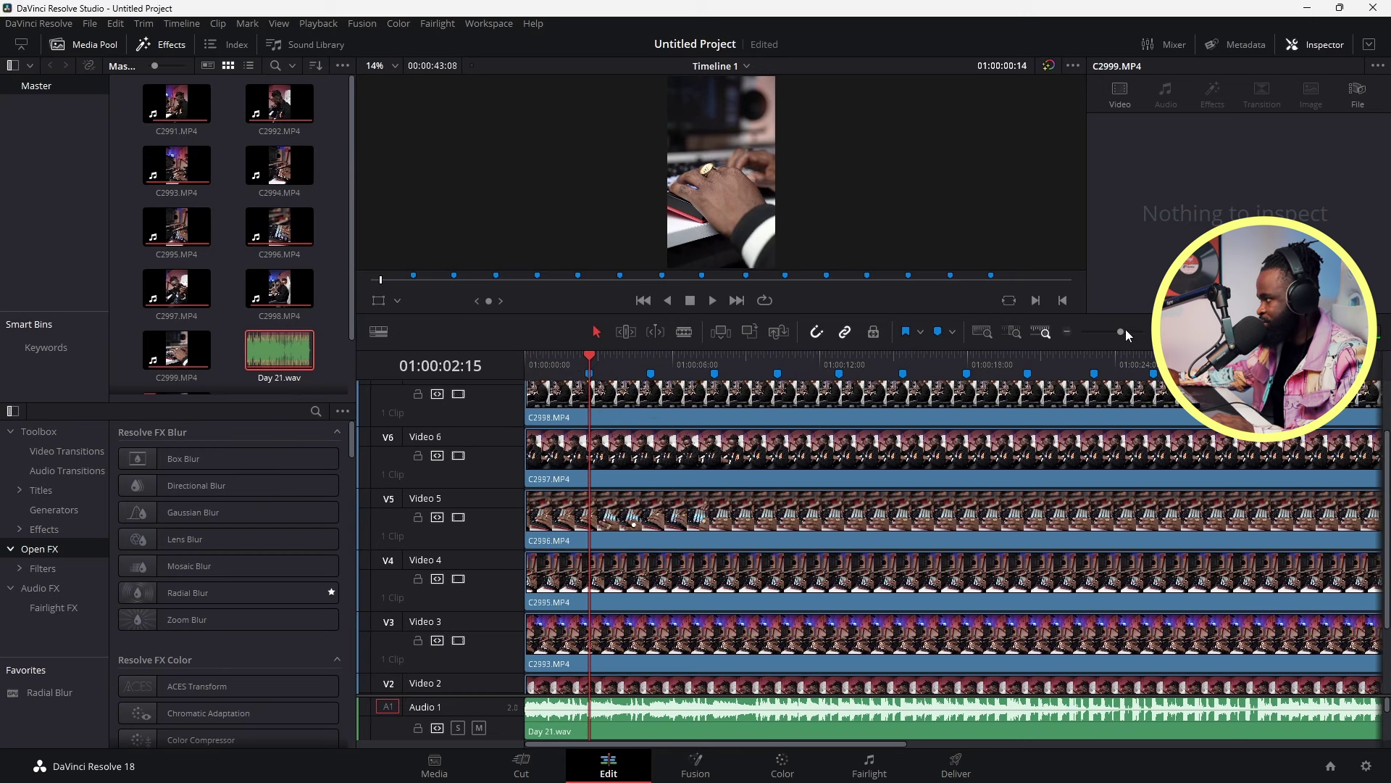
pyautogui.moveTo(1128, 332); pyautogui.dragTo(1114, 328)
pyautogui.click(571, 361)
pyautogui.click(551, 364)
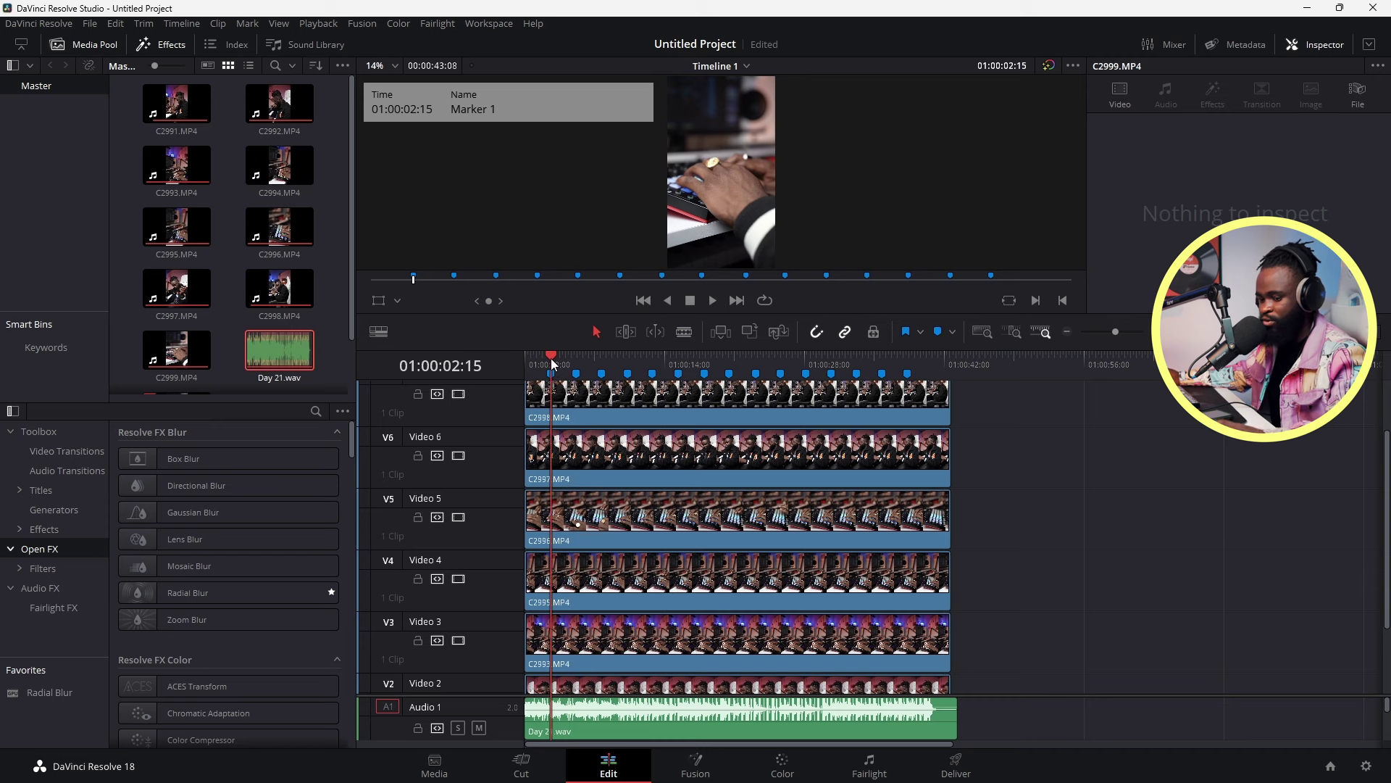
pyautogui.hotkey('ctrl', '\\')
pyautogui.click(577, 362)
pyautogui.hotkey('ctrl', '\\')
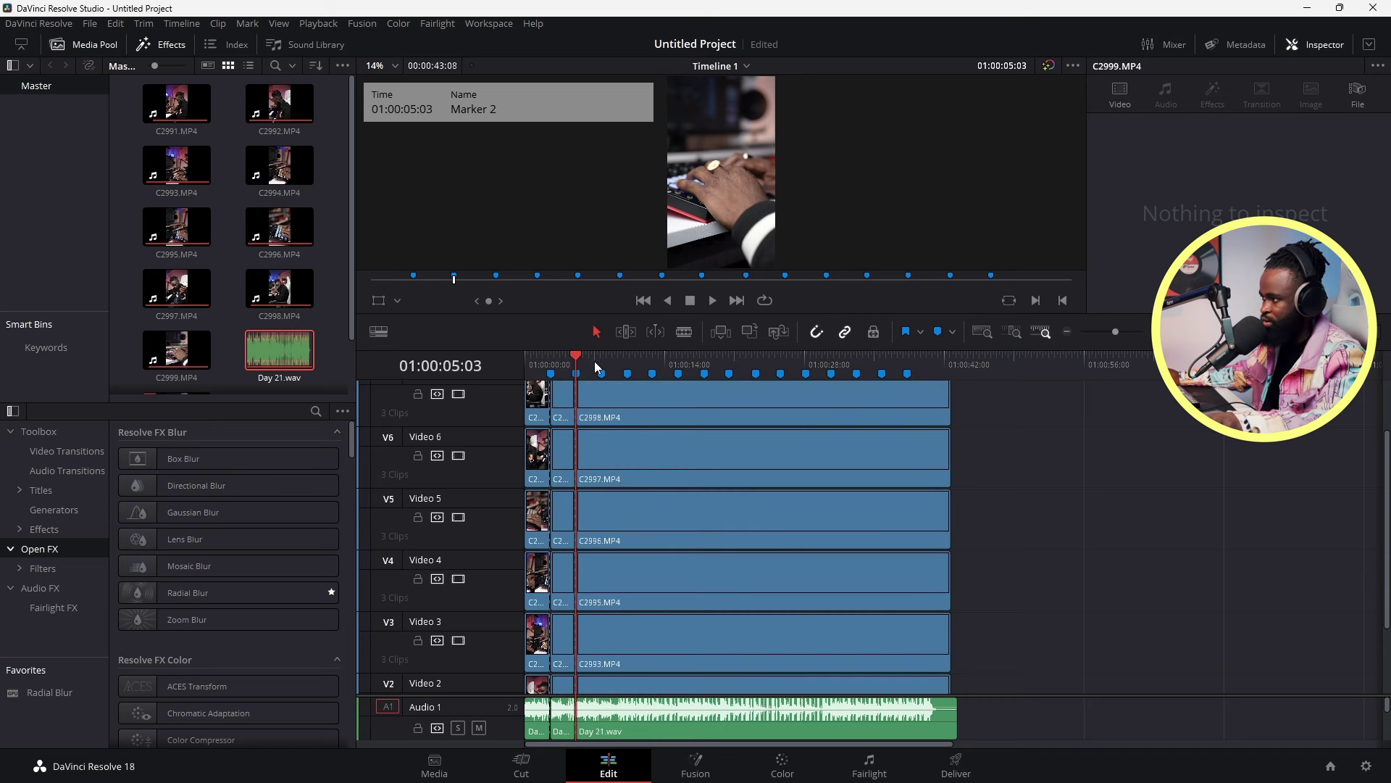
# - Split the clips on all tracks at each remaining marker through the last one
pyautogui.click(602, 362)
pyautogui.hotkey('ctrl', '\\')
pyautogui.click(627, 363)
pyautogui.hotkey('ctrl', '\\')
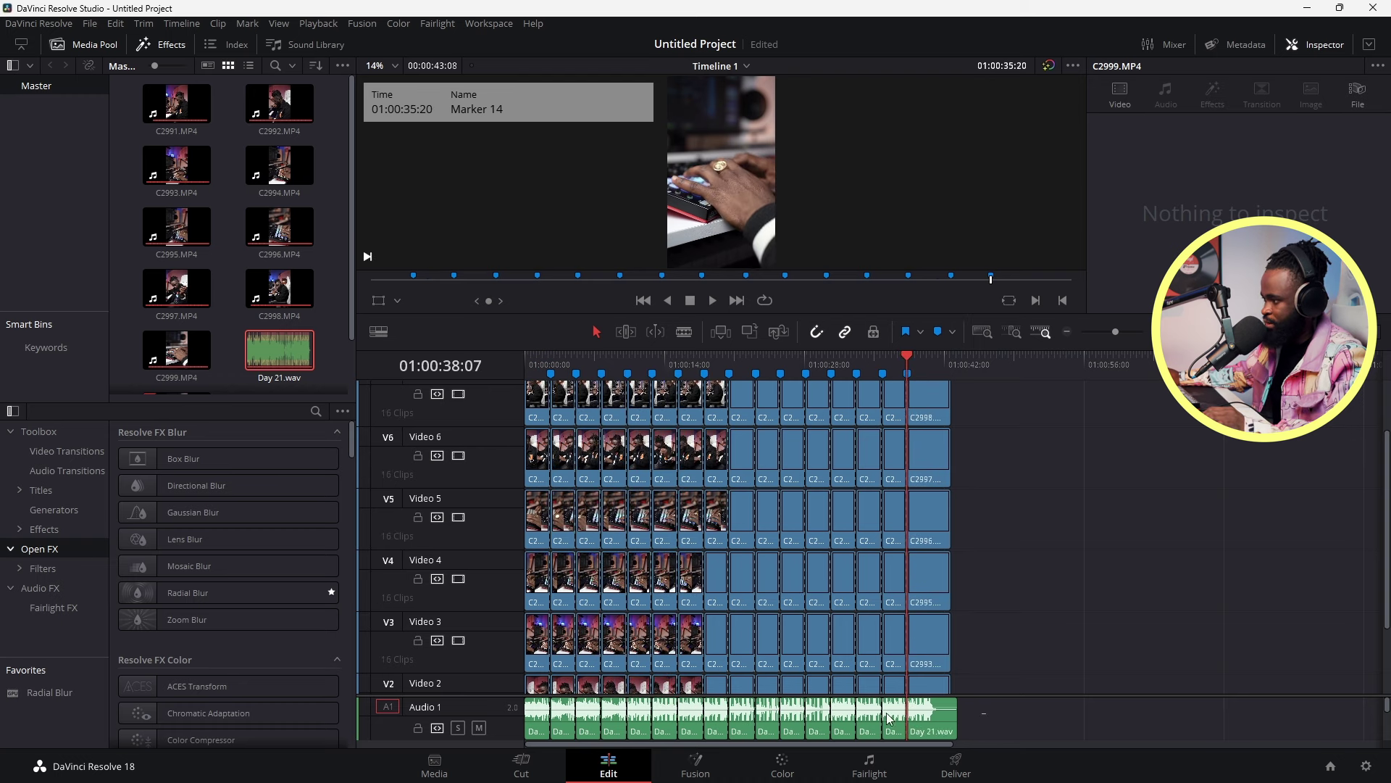
# - Trim the end of Day 21.wav to line up with the video clips and rejoin its cut pieces into one clip
pyautogui.moveTo(982, 717)
pyautogui.mouseDown()
pyautogui.moveTo(568, 723)
pyautogui.moveTo(950, 717)
pyautogui.mouseUp()
pyautogui.press('BackSpace')
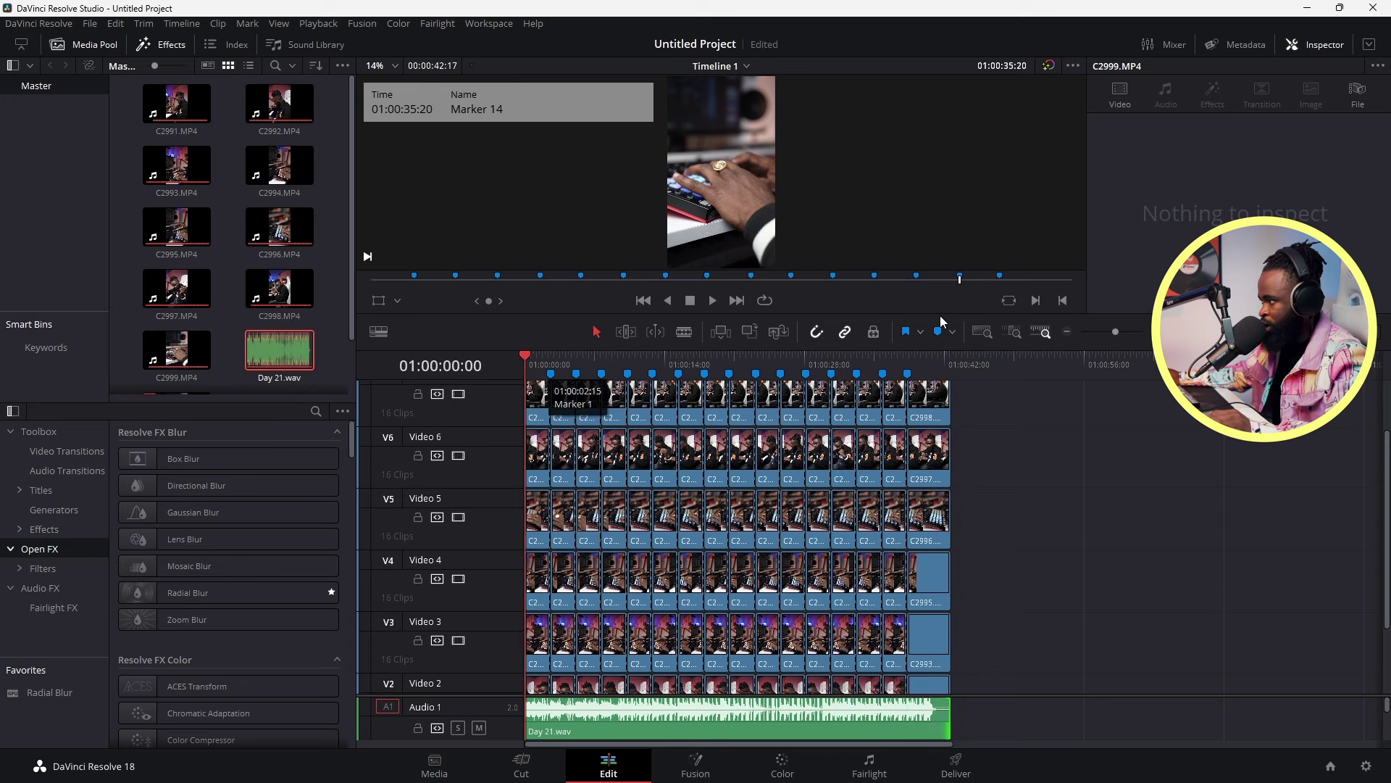
# - Delete every angle above Video 1 in the first segment, leaving C2991.MP4, and play that segment
pyautogui.moveTo(1118, 330); pyautogui.dragTo(1122, 331)
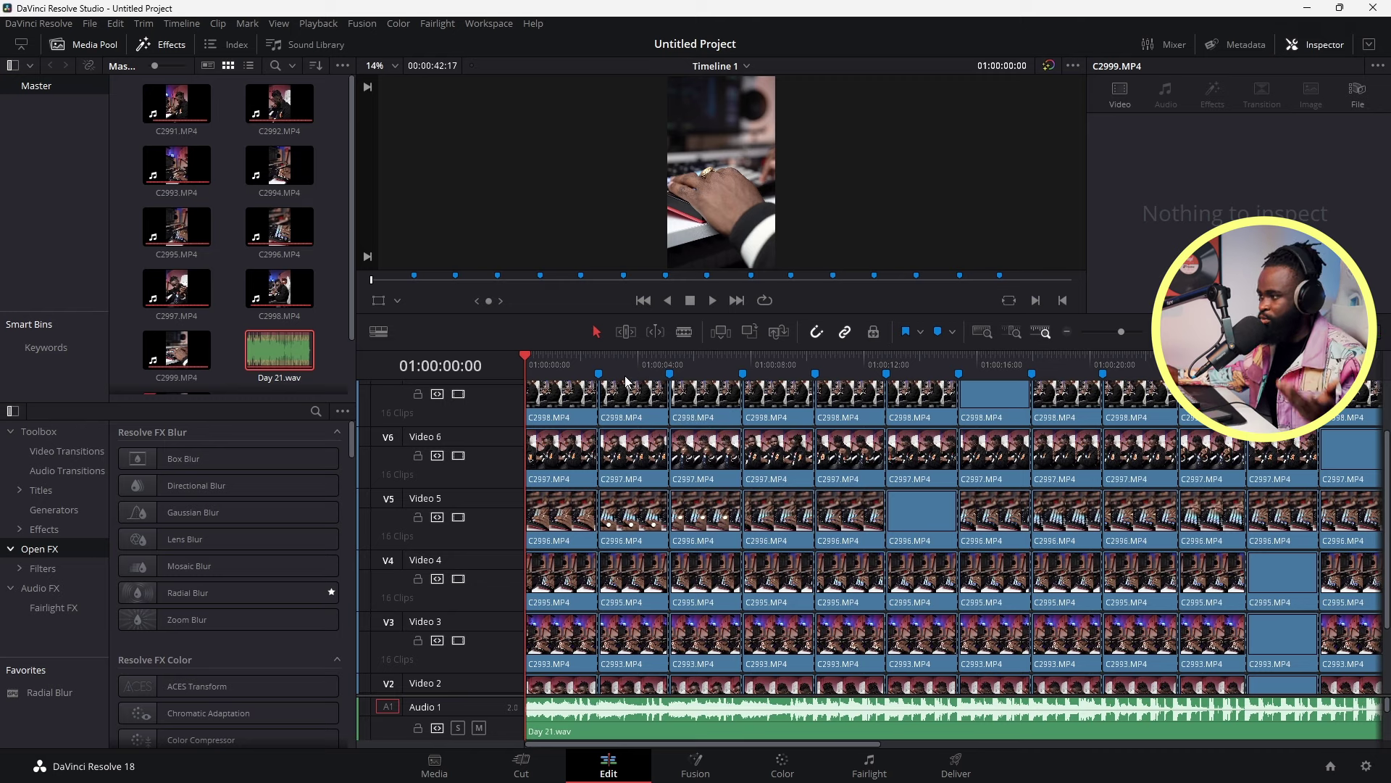
pyautogui.scroll(-3, 551, 599)
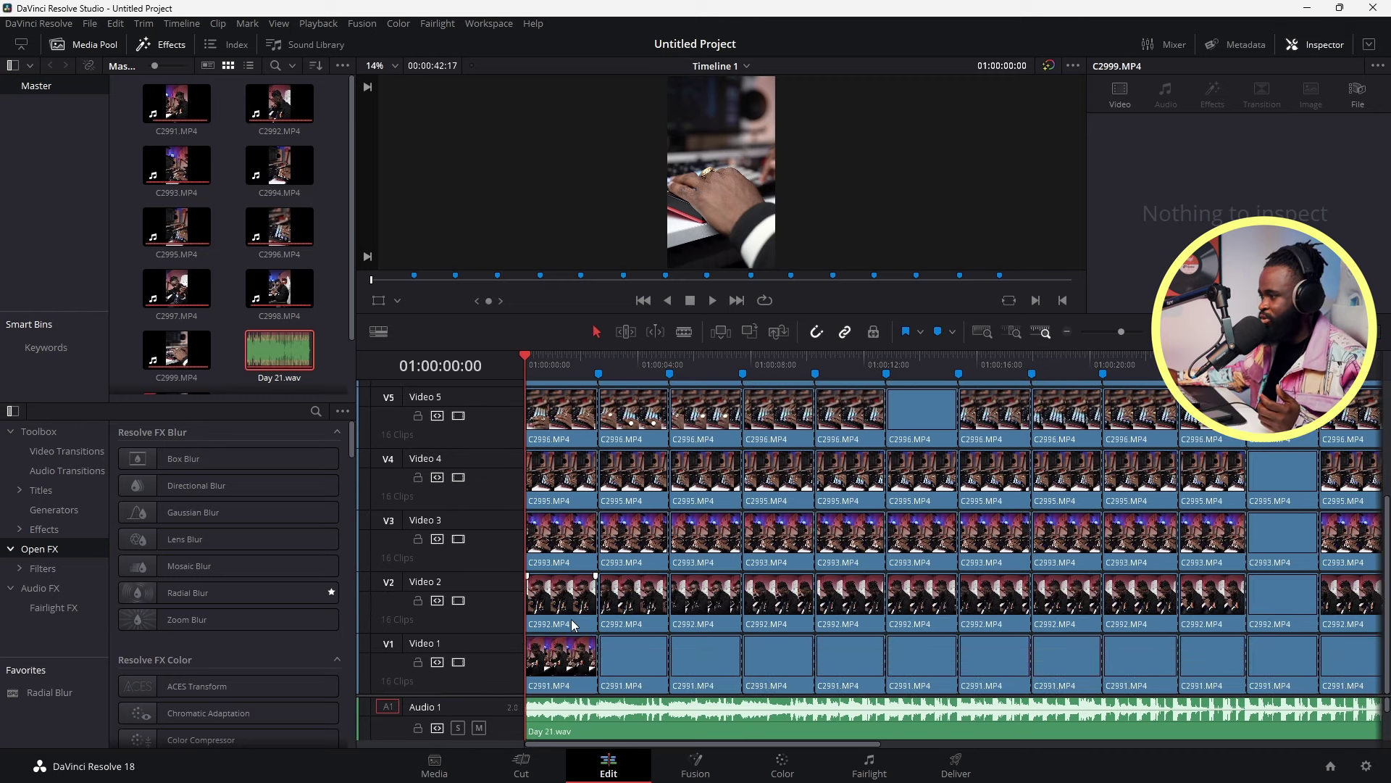
pyautogui.click(571, 629)
pyautogui.moveTo(572, 629); pyautogui.dragTo(548, 439)
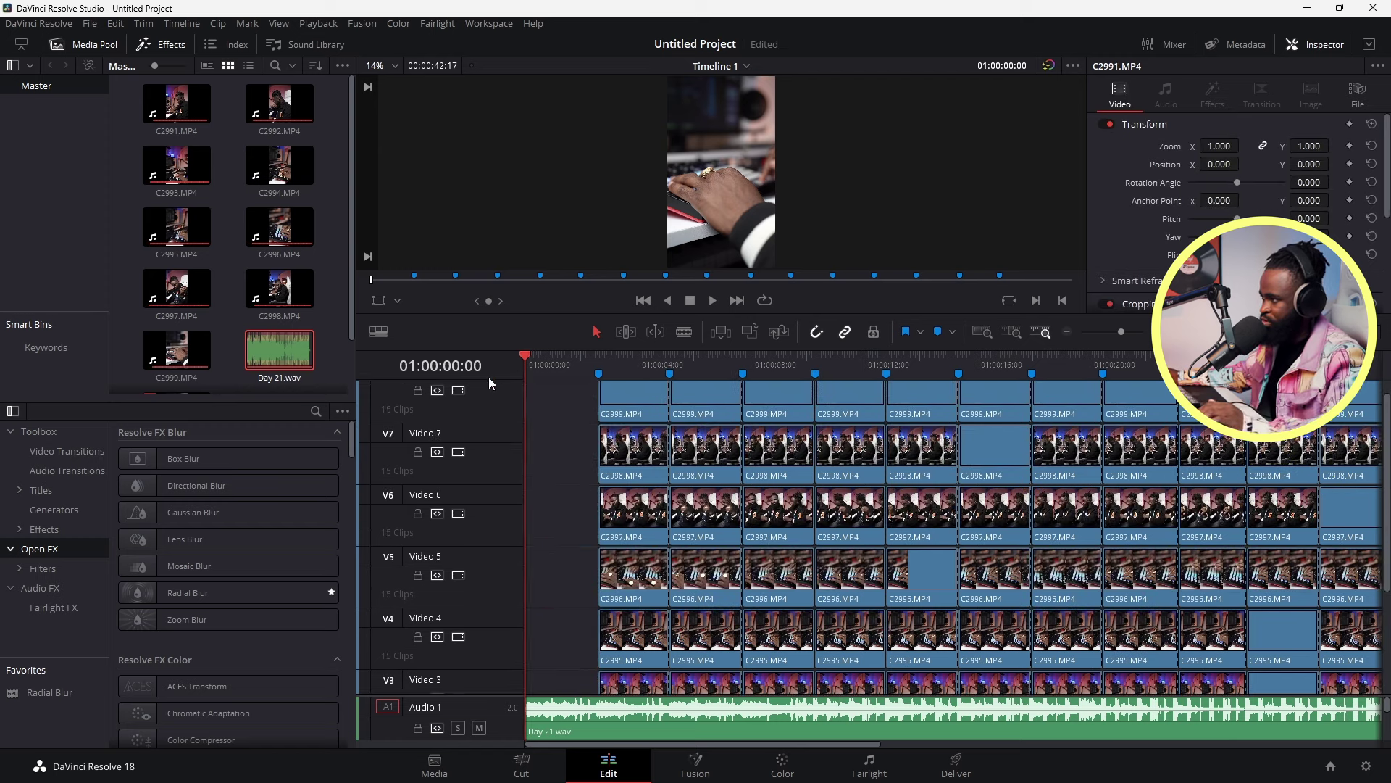
pyautogui.press('space')
pyautogui.scroll(-3, 574, 558)
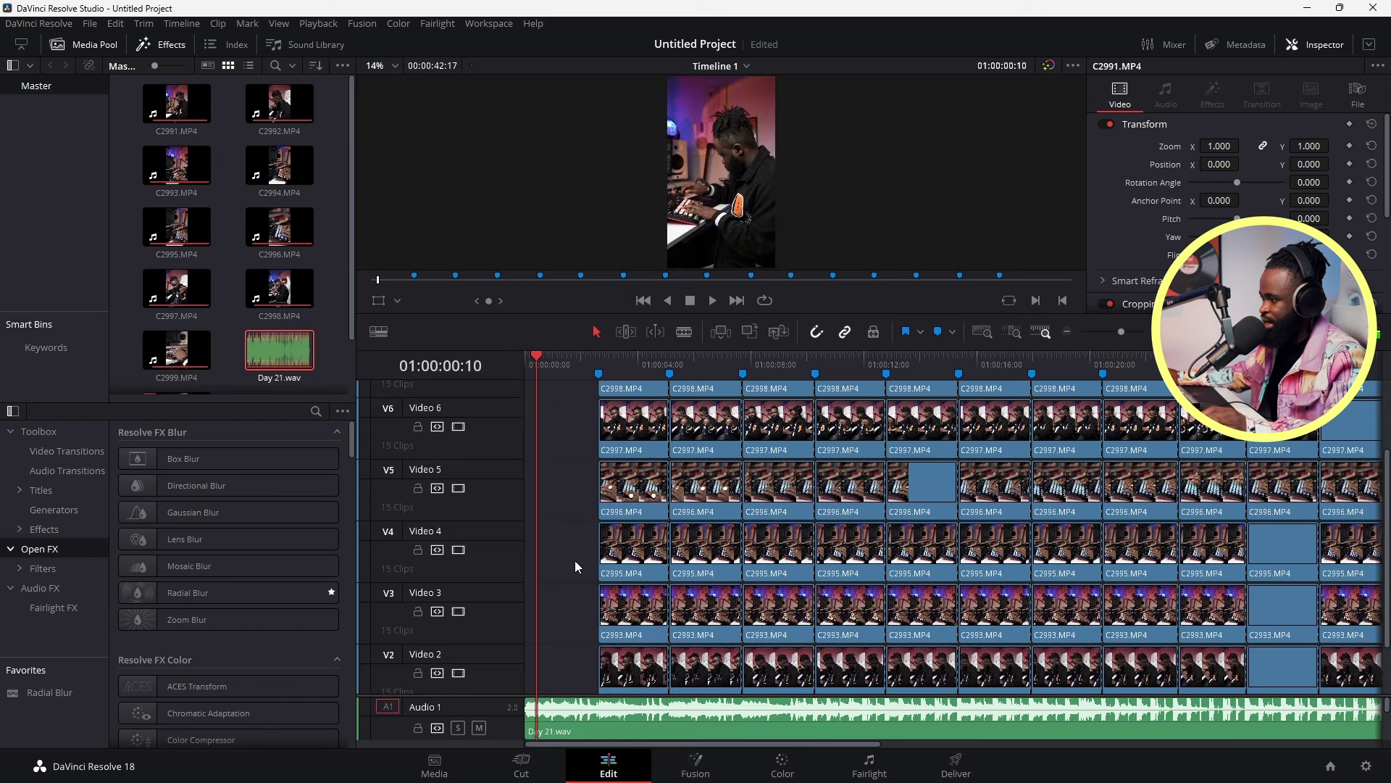
# - Delete every angle except C2992.MP4 on Video 2 in the second segment, and play the cut from the start
pyautogui.click(622, 665)
pyautogui.moveTo(625, 663); pyautogui.dragTo(555, 390)
pyautogui.press('Home')
pyautogui.press('space')
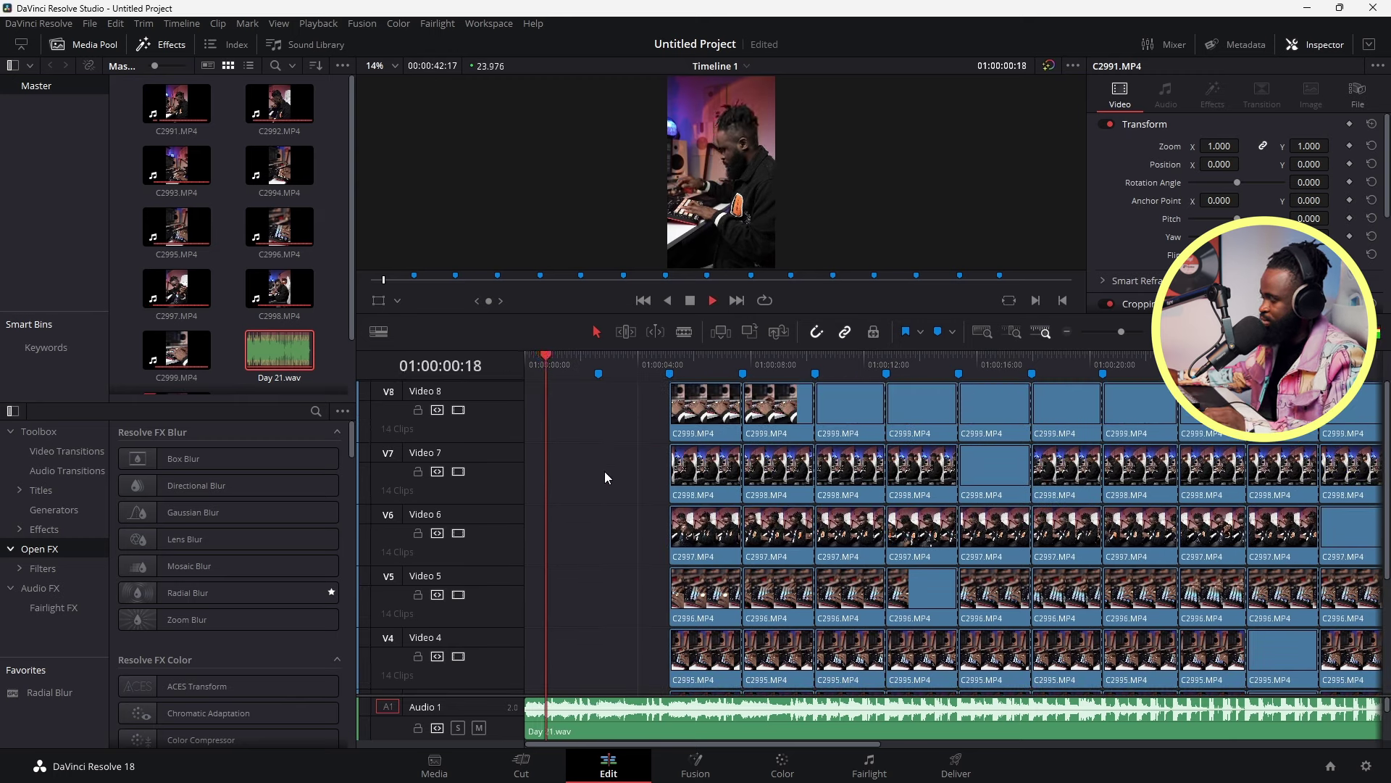
pyautogui.scroll(-1, 620, 507)
pyautogui.scroll(-2, 621, 507)
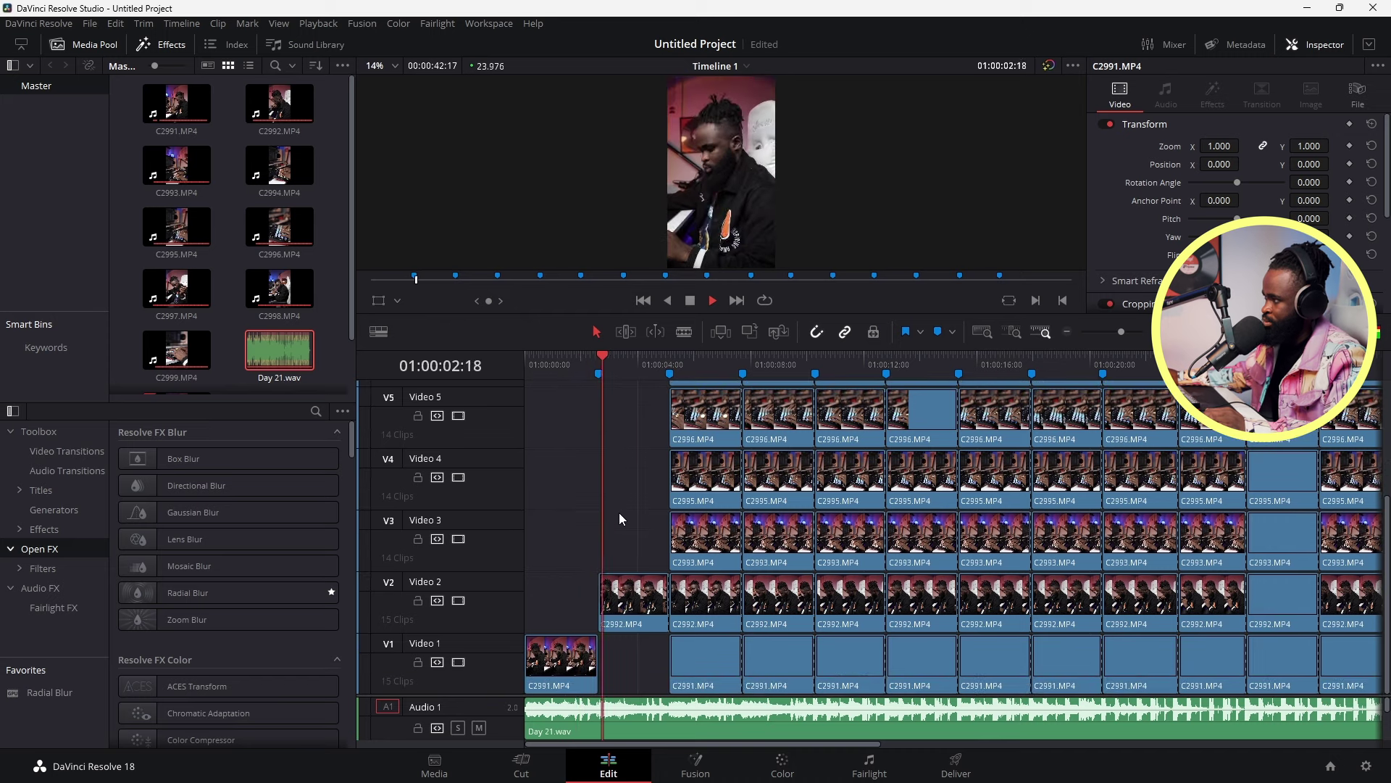
pyautogui.press('space')
# - Delete every angle except C2993.MP4 on Video 3 in the third segment, and play on through the cut
pyautogui.click(706, 671)
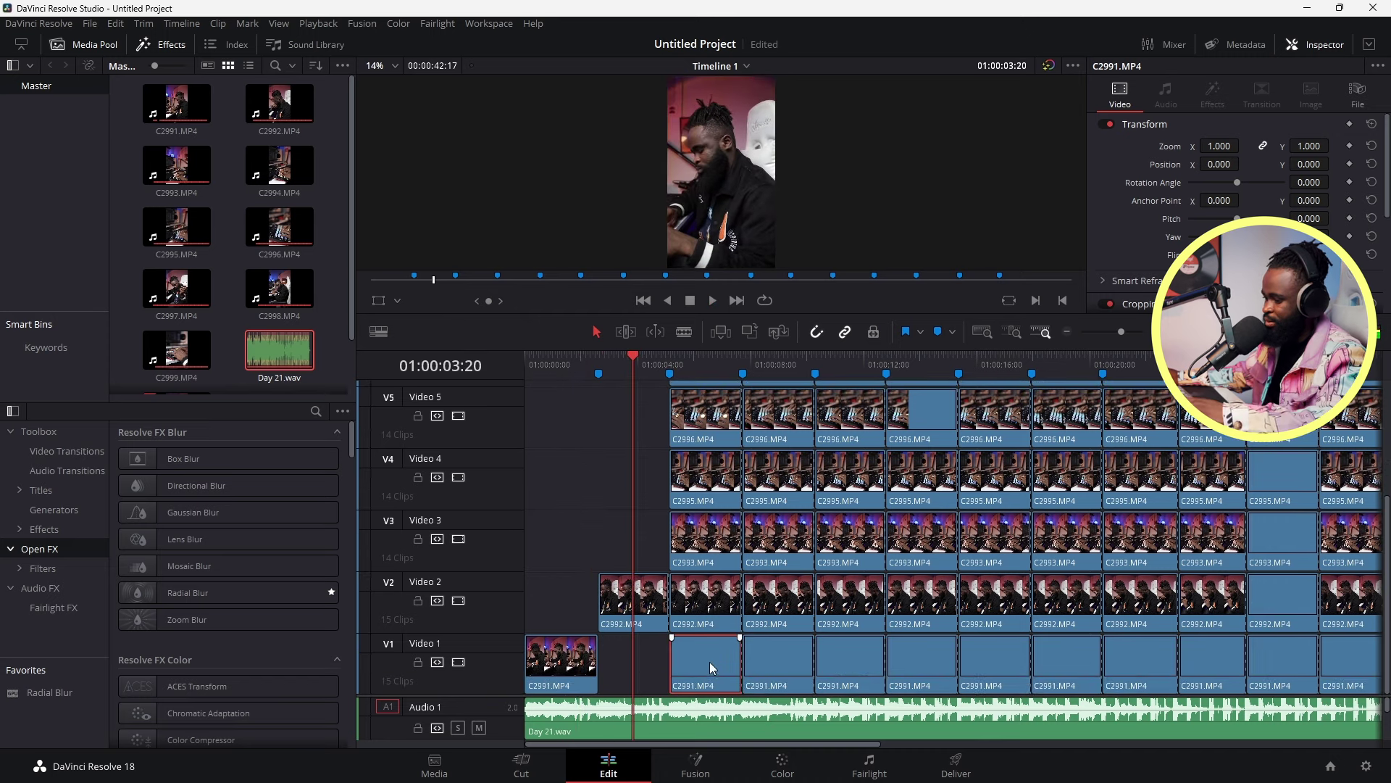
pyautogui.scroll(2, 710, 619)
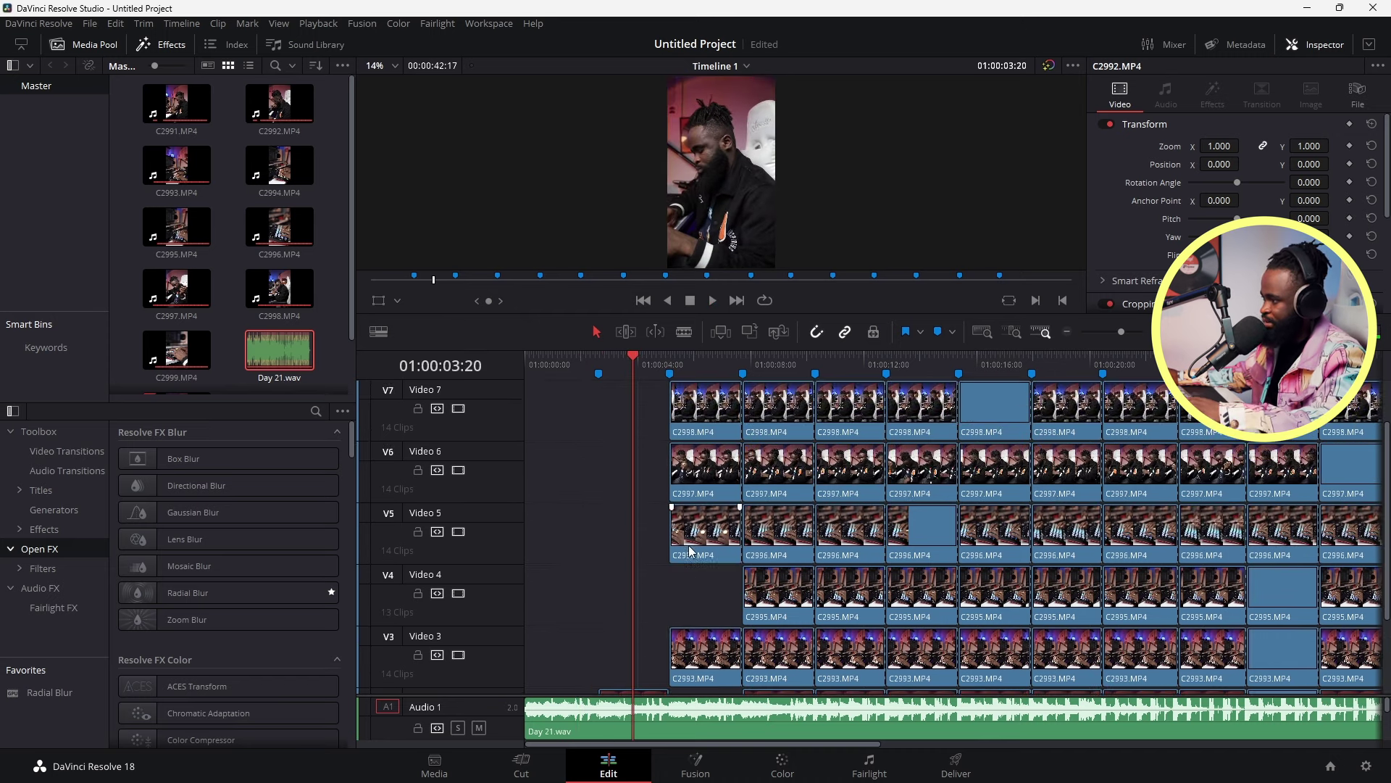
pyautogui.click(703, 475)
pyautogui.press('Delete')
pyautogui.scroll(1, 652, 435)
pyautogui.click(599, 360)
pyautogui.press('space')
pyautogui.scroll(-3, 684, 536)
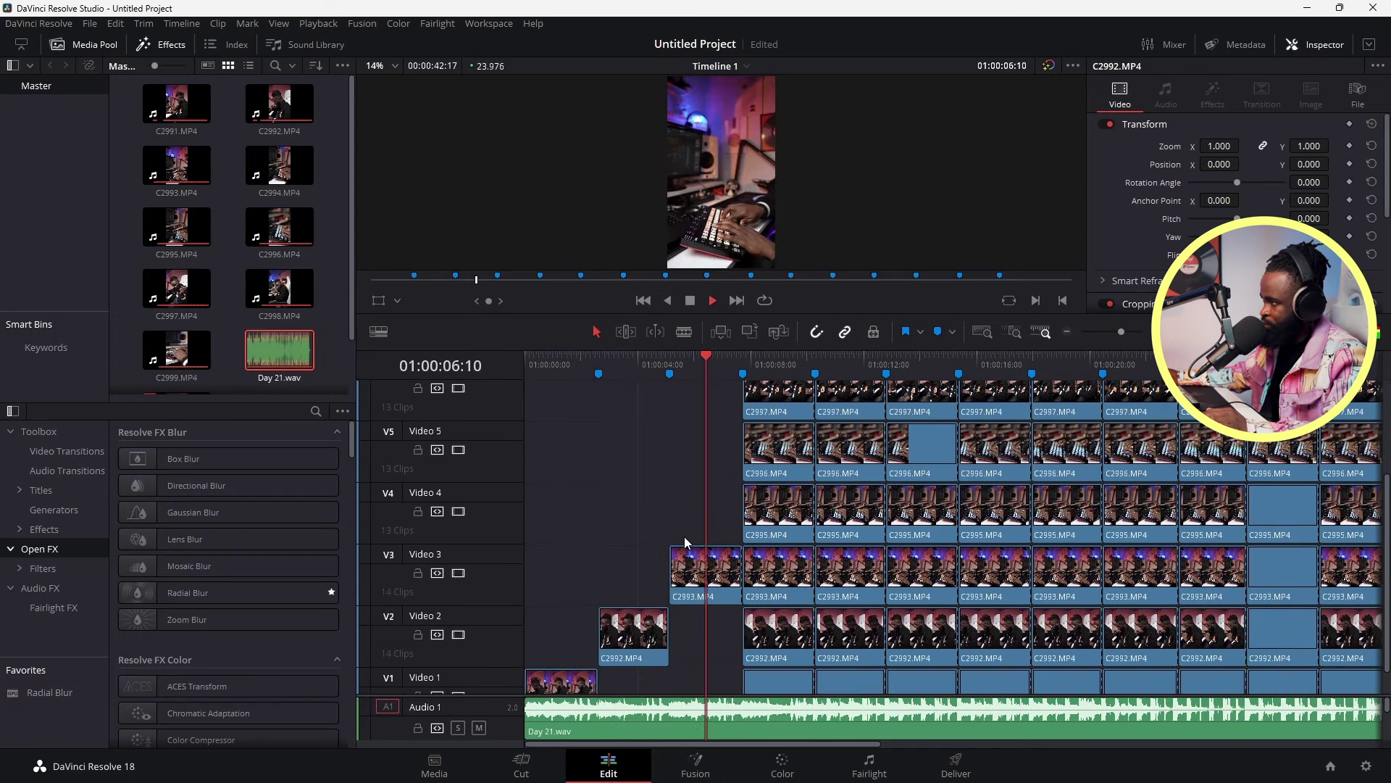
pyautogui.press('space')
# - Keep only C2995.MP4 on Video 4 in the fourth segment and one angle per following segment, climbing to Video 8 and stepping back down
pyautogui.scroll(-1, 772, 661)
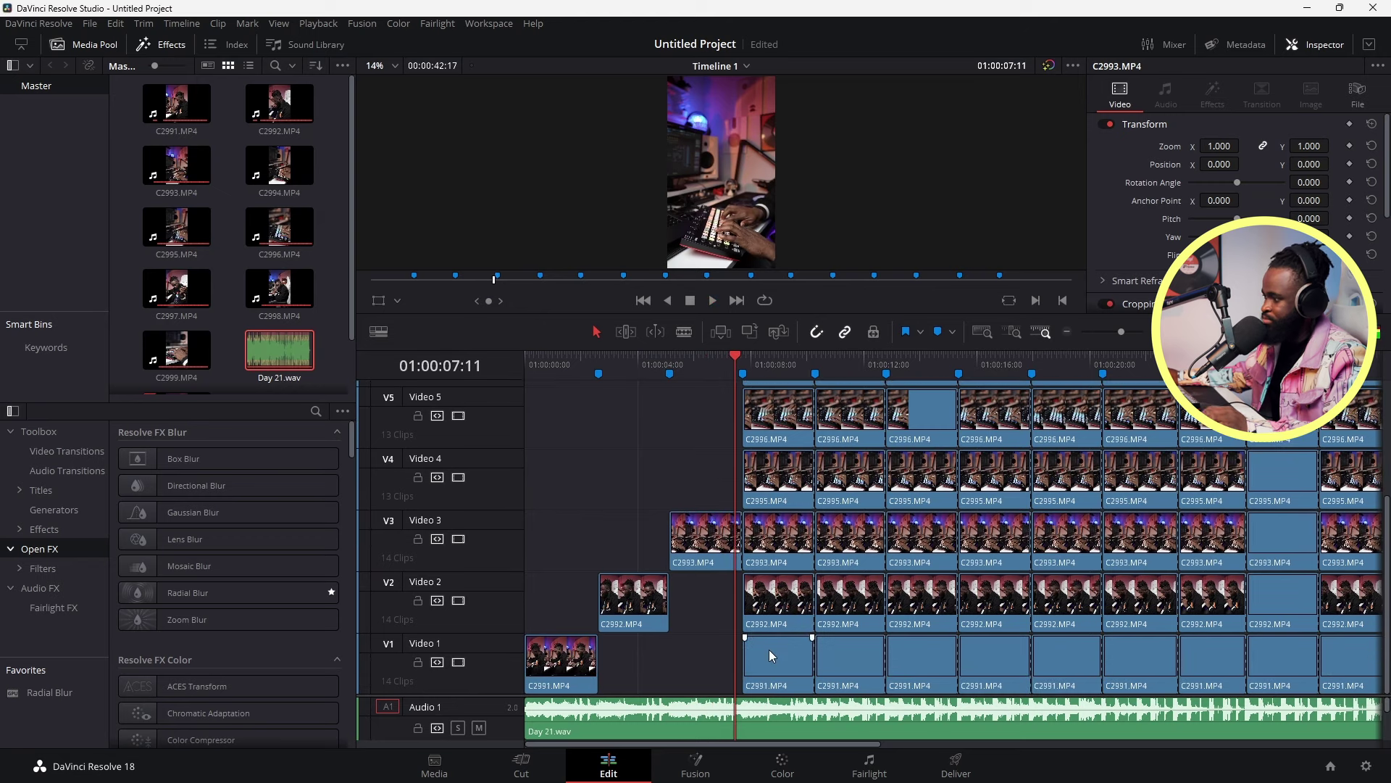
pyautogui.click(768, 649)
pyautogui.press('Delete')
pyautogui.click(780, 610)
pyautogui.press('Delete')
pyautogui.click(774, 557)
pyautogui.press('Delete')
pyautogui.scroll(1, 793, 609)
pyautogui.click(774, 487)
pyautogui.press('Delete')
pyautogui.scroll(1, 774, 487)
pyautogui.press('Delete')
pyautogui.click(777, 428)
pyautogui.press('Delete')
pyautogui.scroll(1, 790, 450)
pyautogui.click(790, 417)
pyautogui.press('Delete')
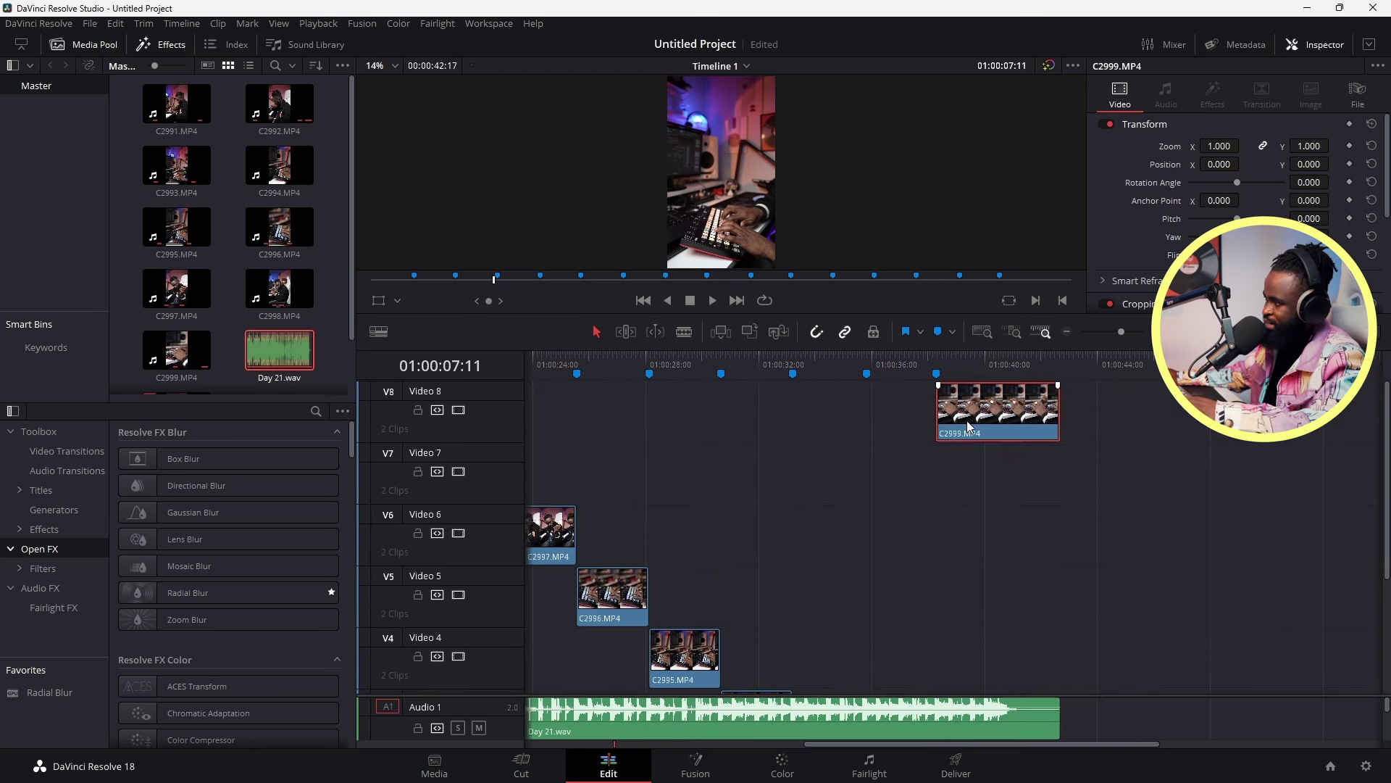
# - Play the edit from the start in an enlarged viewer to review the angle changes
pyautogui.moveTo(621, 365); pyautogui.dragTo(368, 380)
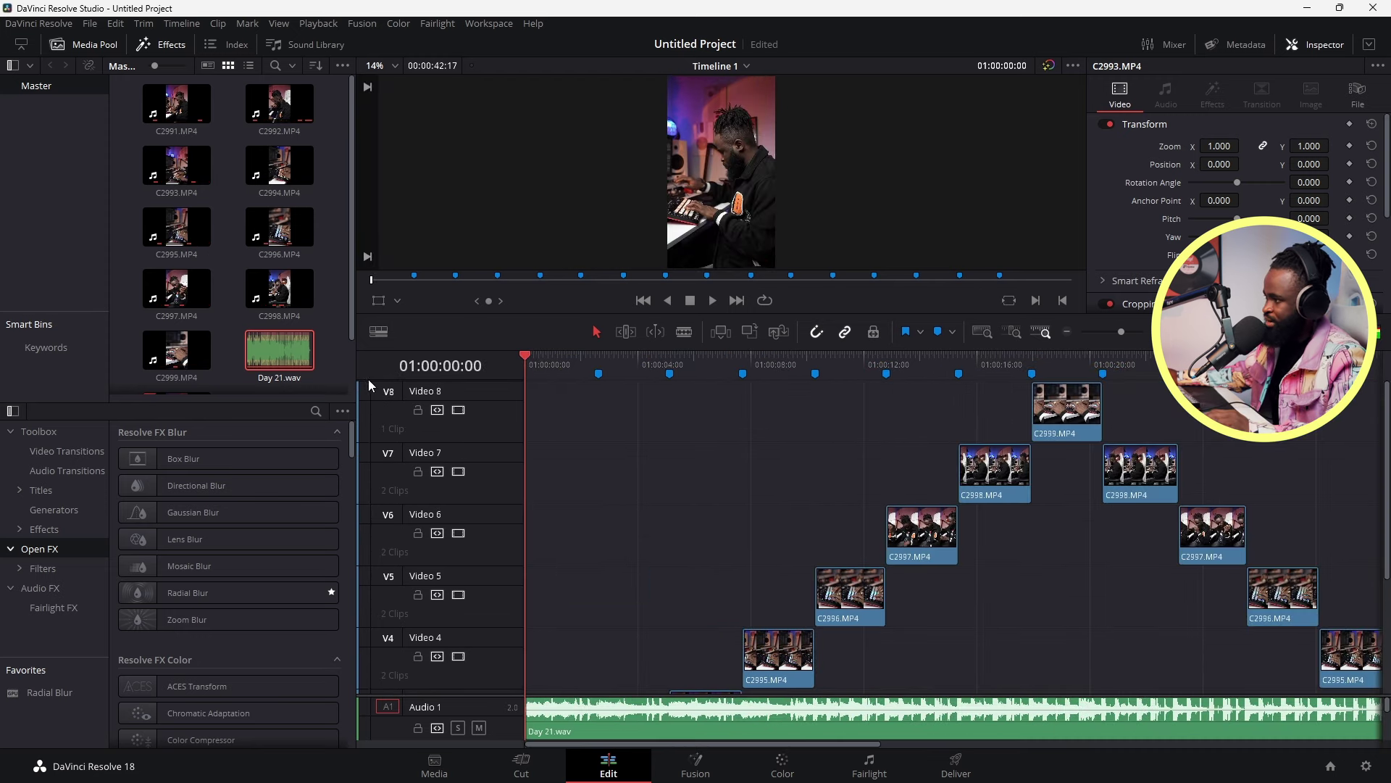
pyautogui.moveTo(1120, 332); pyautogui.dragTo(1114, 336)
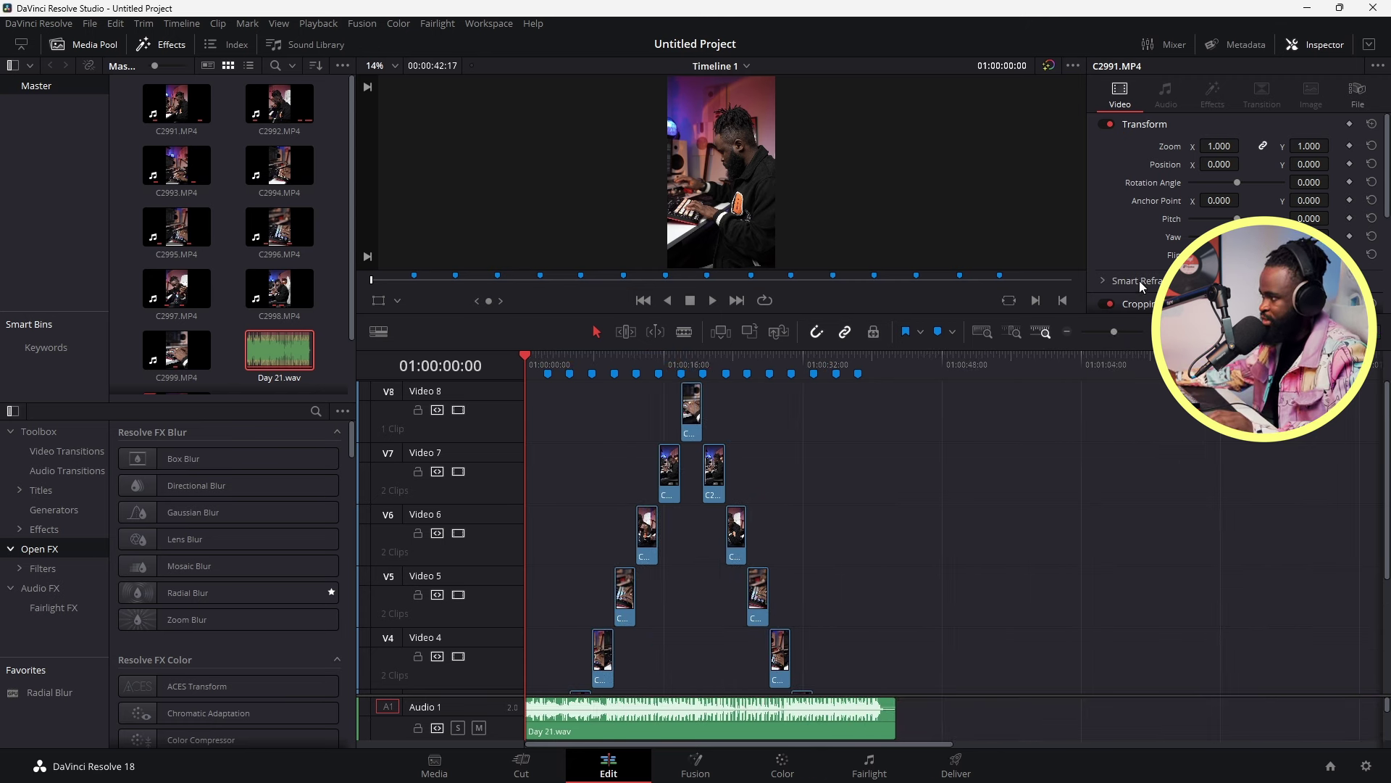
pyautogui.moveTo(742, 348); pyautogui.dragTo(776, 582)
pyautogui.press('space')
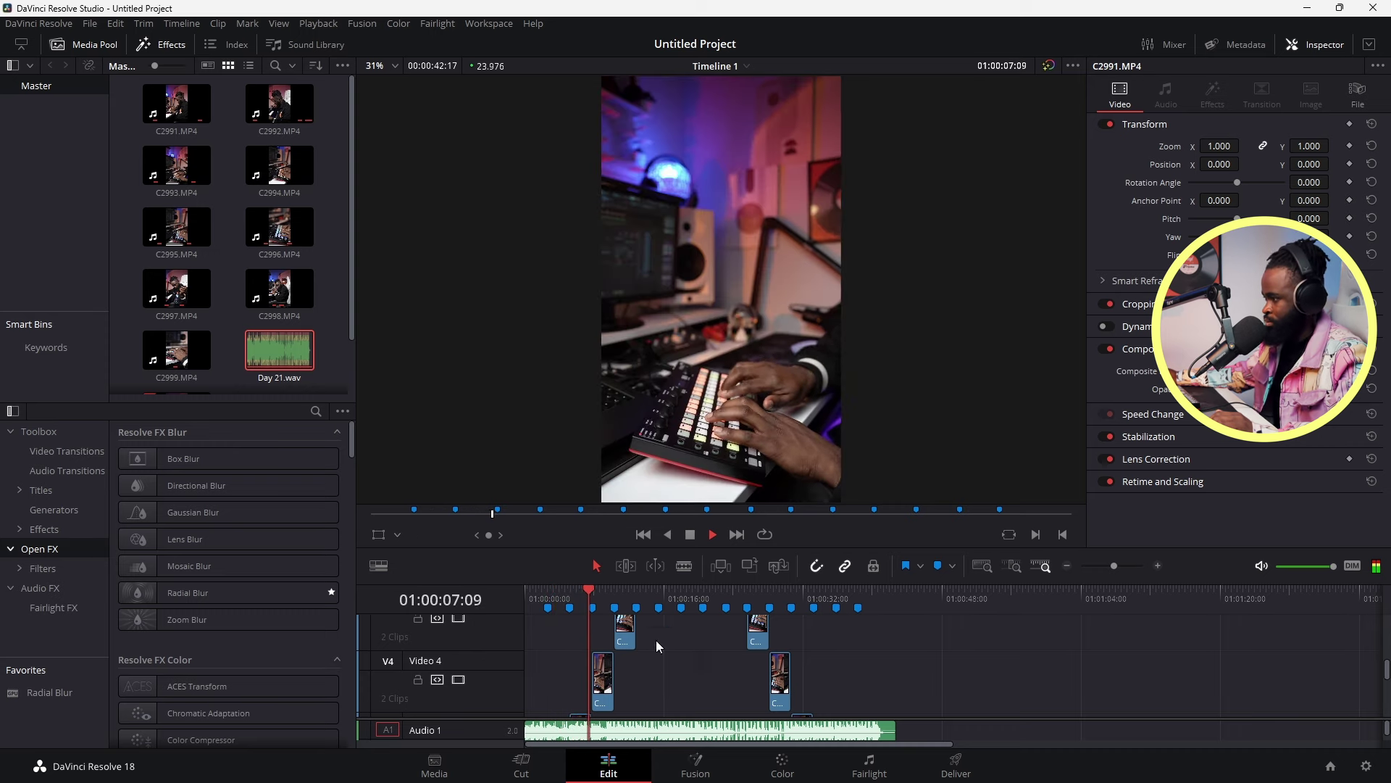
pyautogui.scroll(-2, 684, 652)
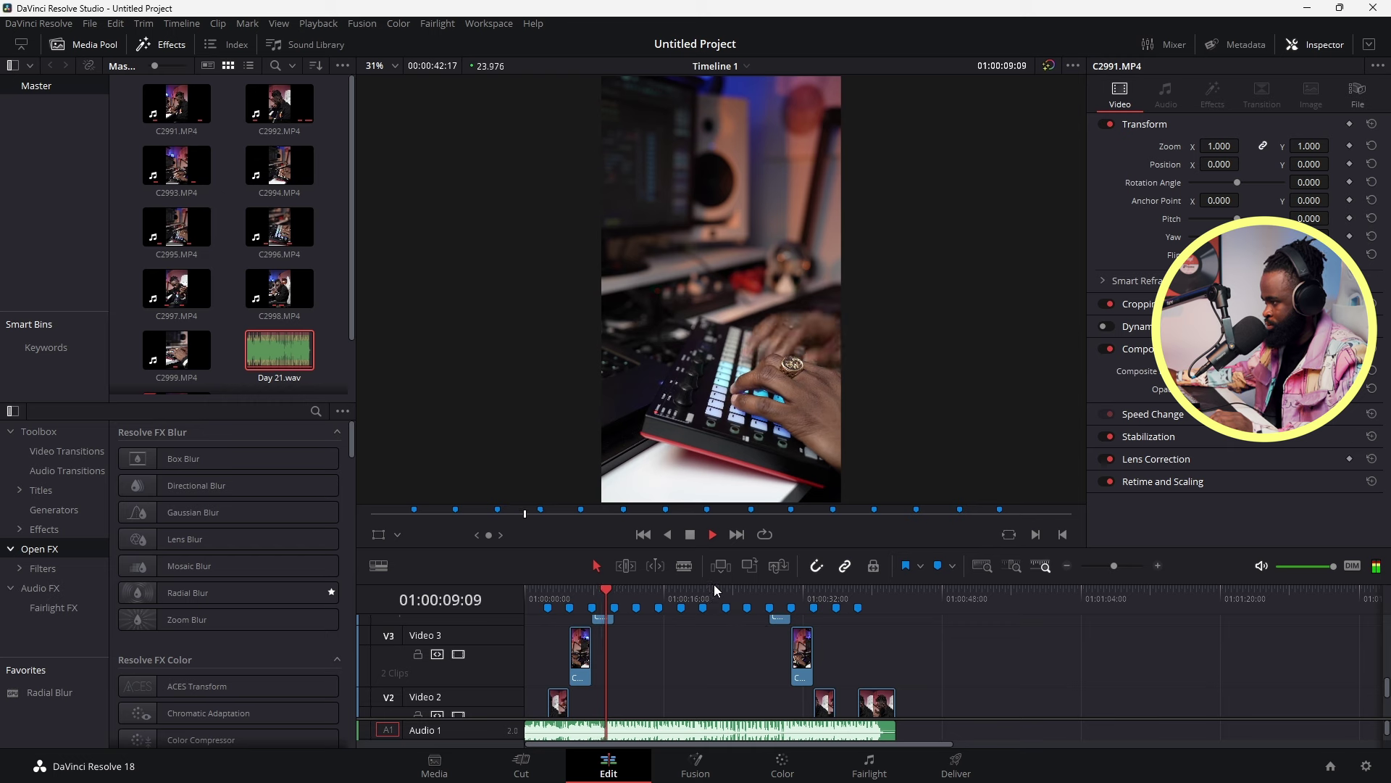
pyautogui.moveTo(725, 552); pyautogui.dragTo(728, 516)
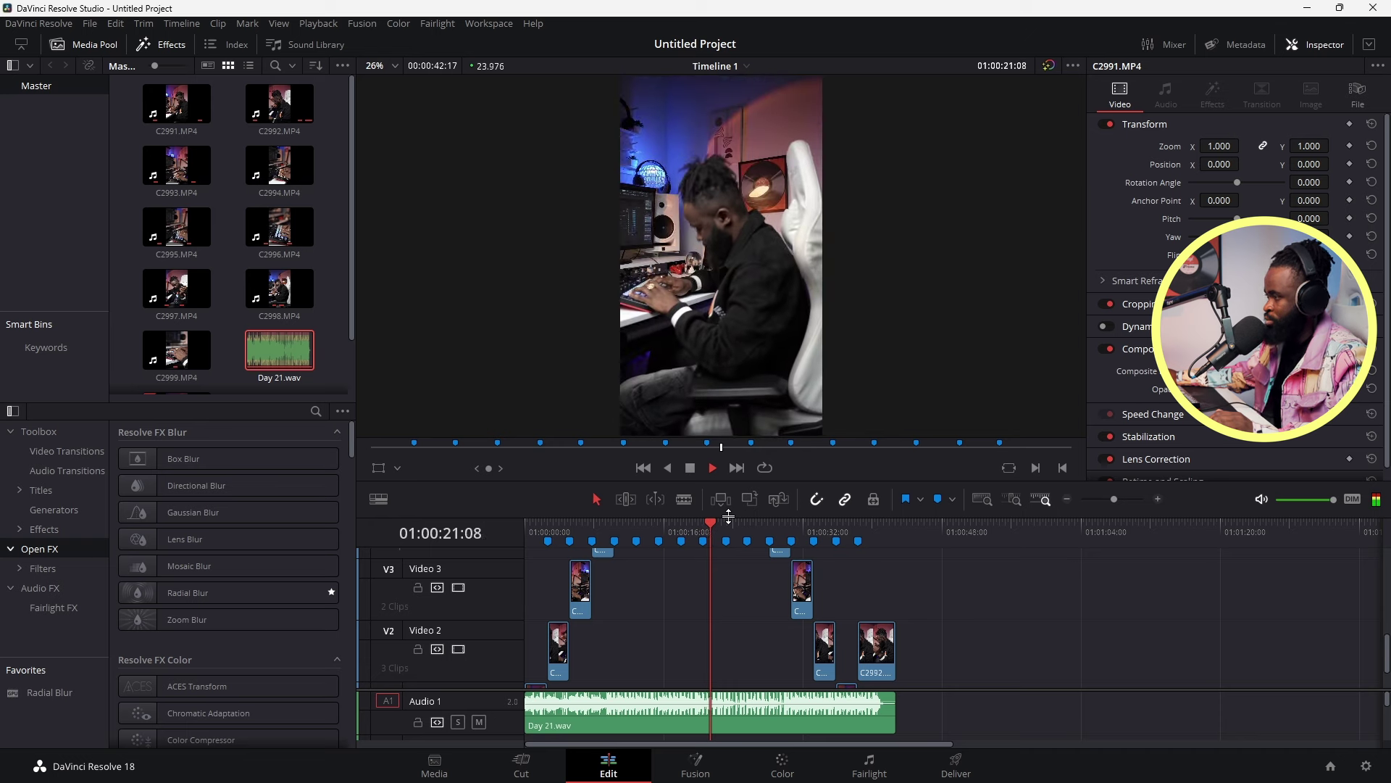
pyautogui.press('space')
pyautogui.scroll(-2, 680, 613)
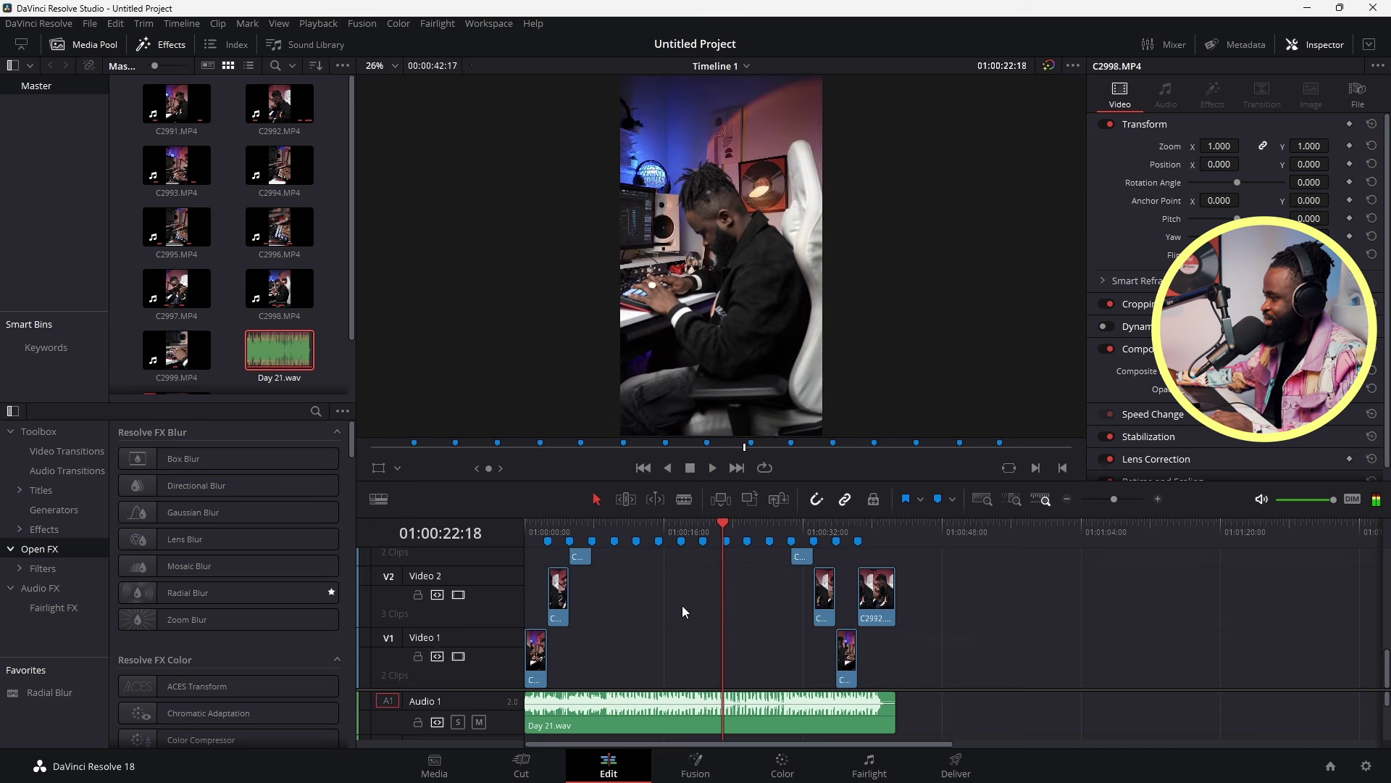
# - Enlarge the track area and move all remaining segment clips down onto Video 1, keeping their timing
pyautogui.scroll(5, 637, 611)
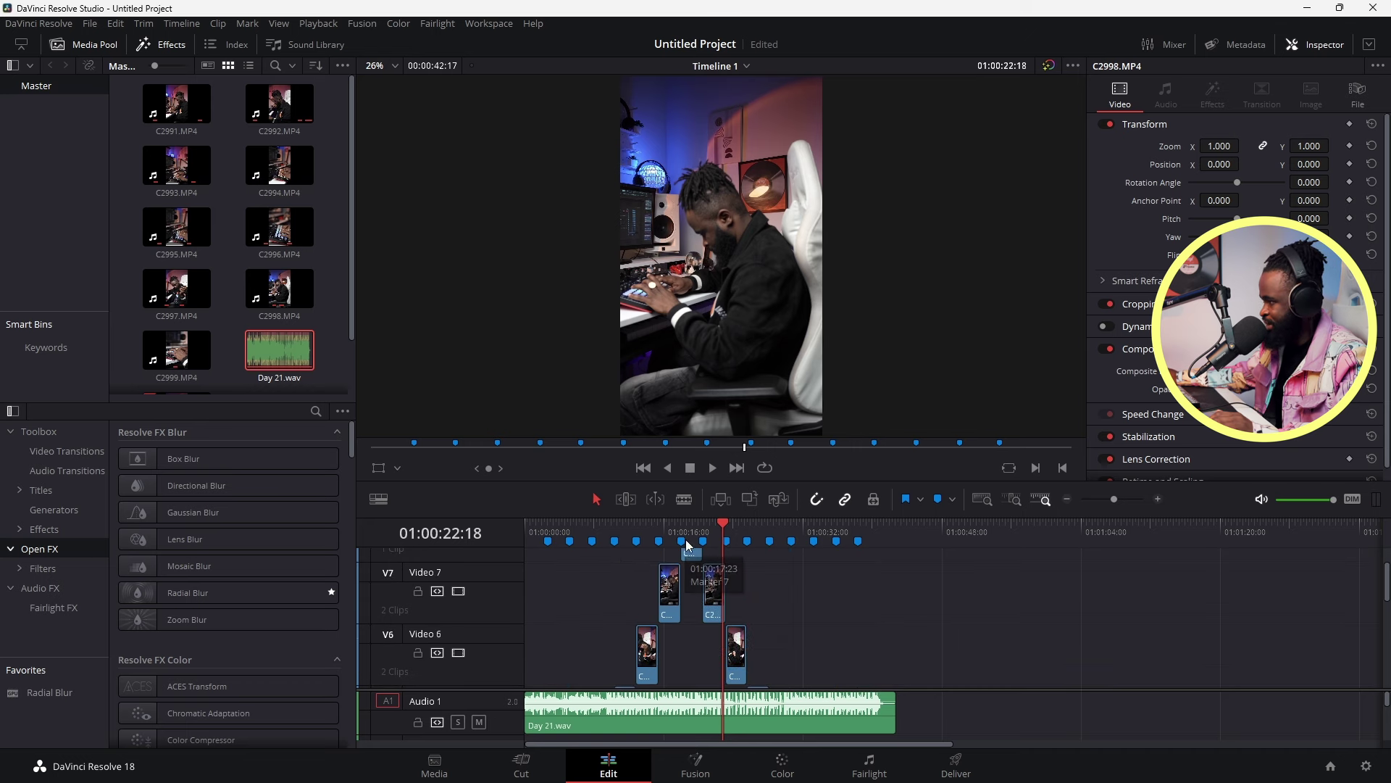
pyautogui.moveTo(694, 514); pyautogui.dragTo(694, 270)
pyautogui.scroll(-3, 642, 546)
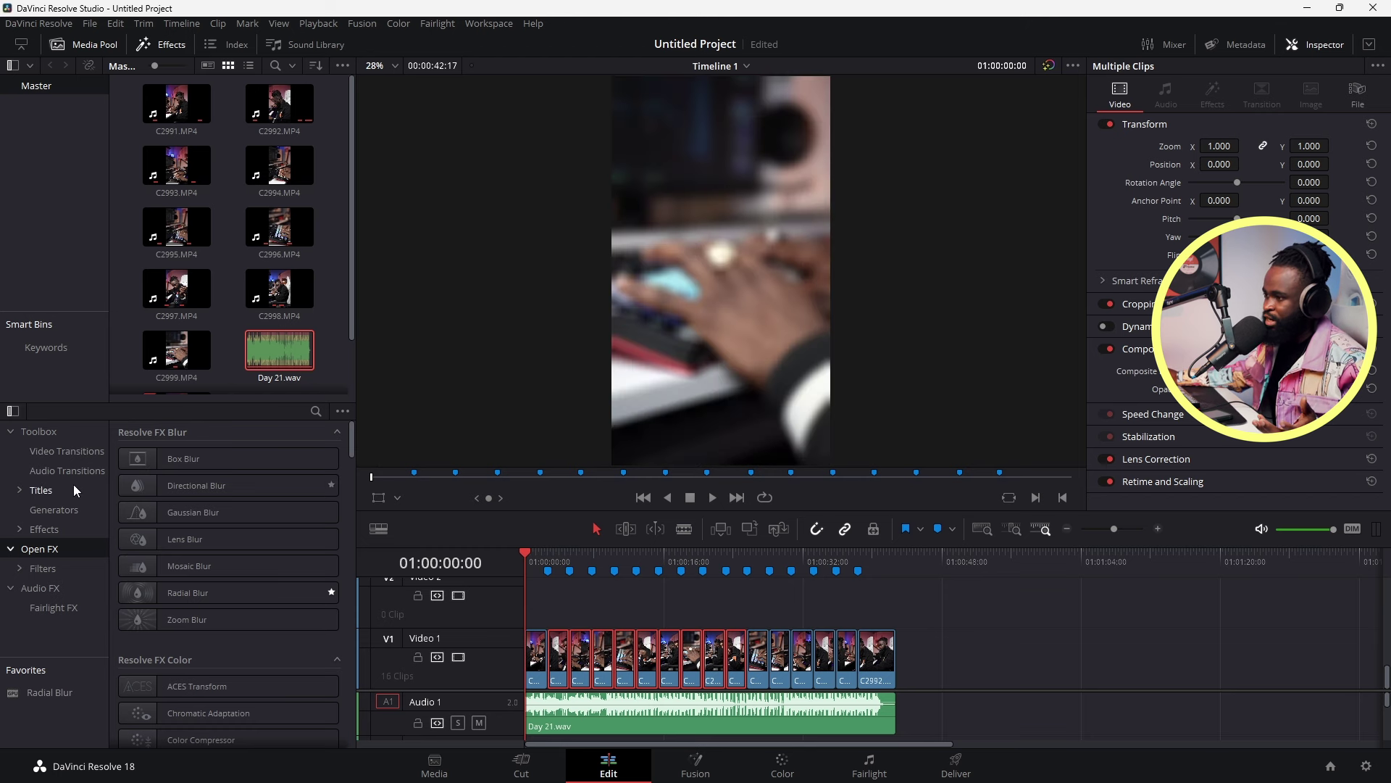
# - Add an Adjustment Clip on Video 2 spanning the whole edit and open the Color page
pyautogui.click(56, 531)
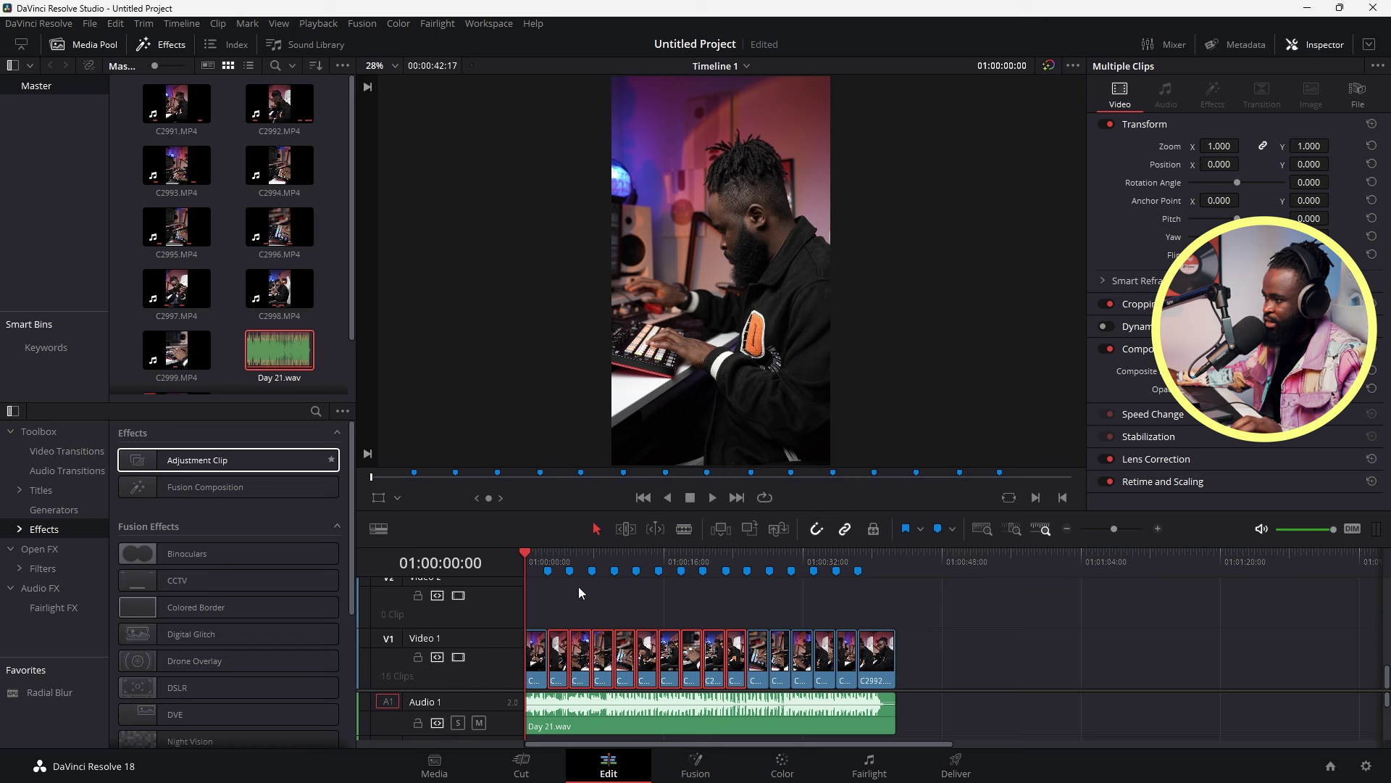
pyautogui.moveTo(185, 464); pyautogui.dragTo(893, 604)
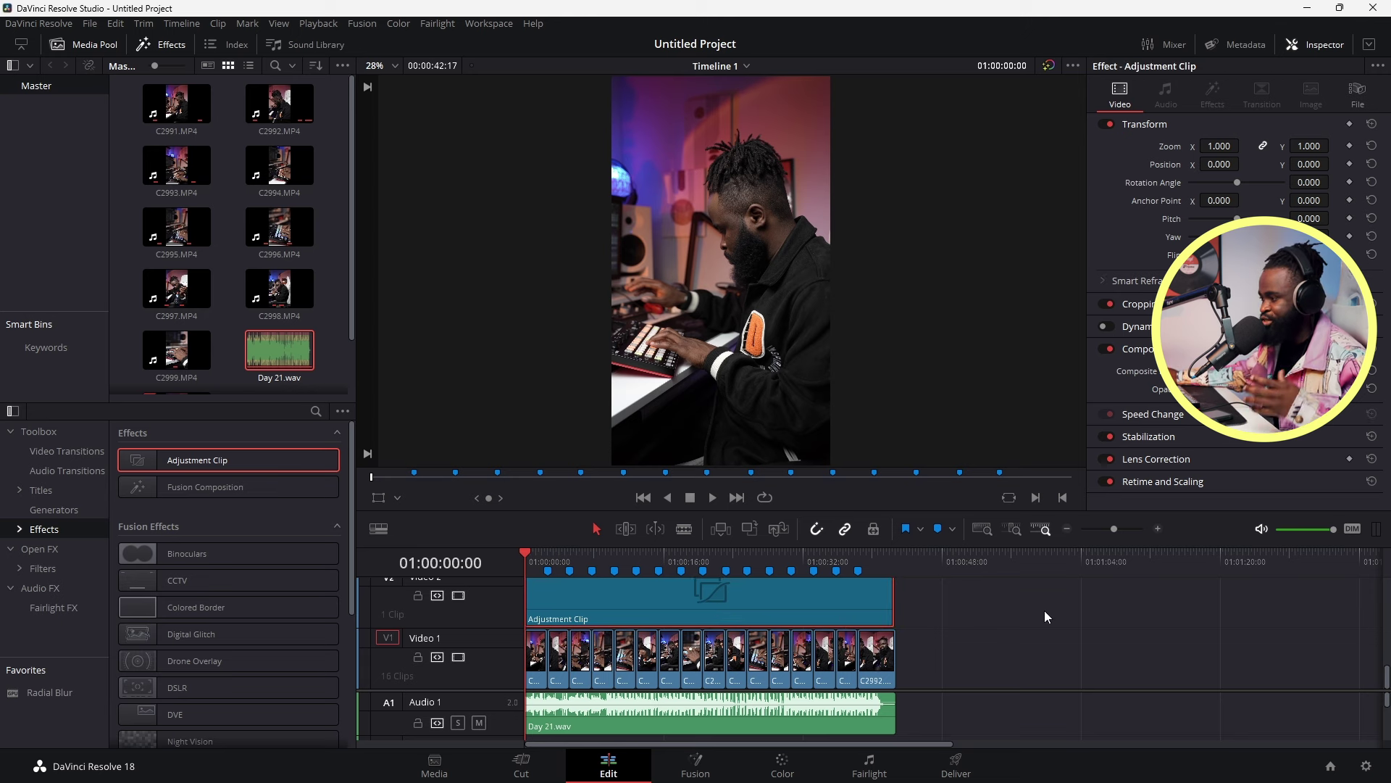
pyautogui.click(792, 773)
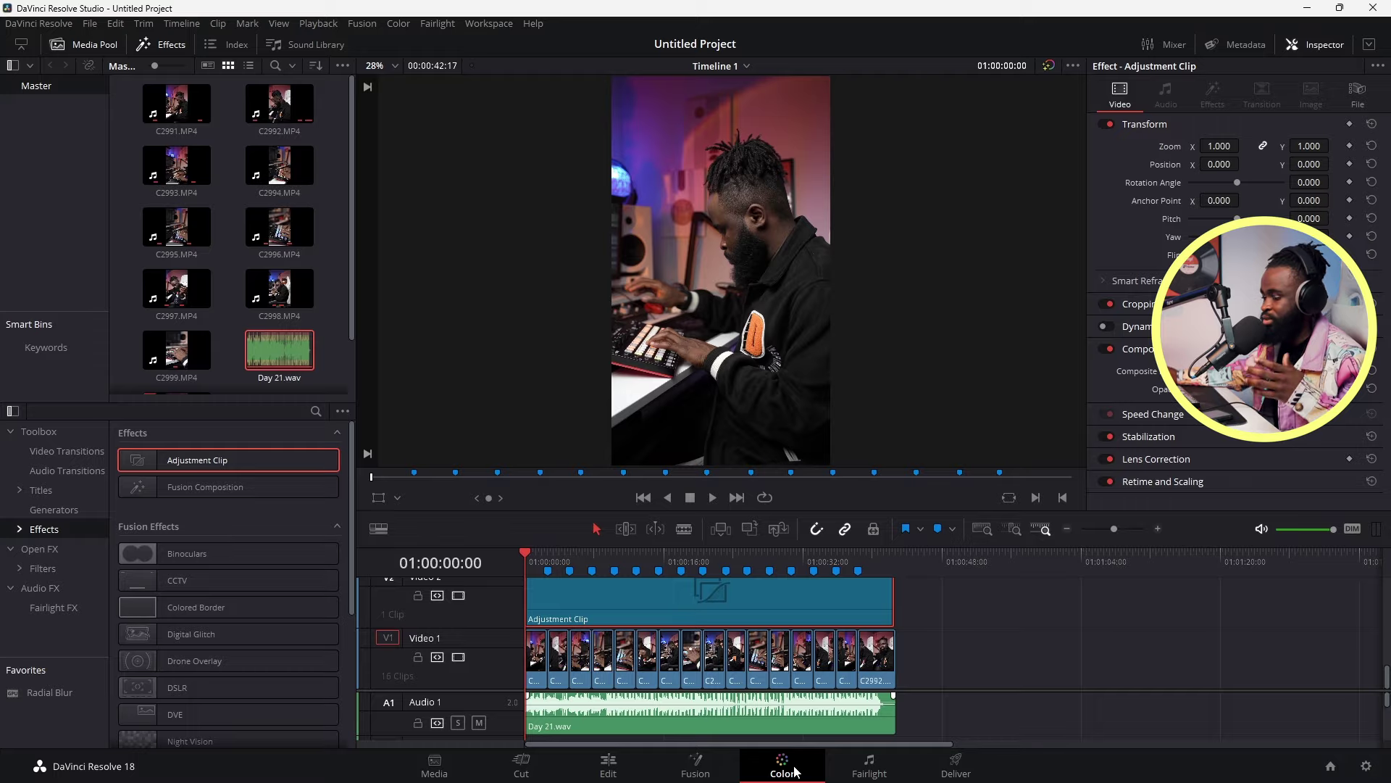
# - Apply the TIG_Teal__Orange_Film_Look LUT to the adjustment clip's node and set its Key Output gain to 0.700
pyautogui.scroll(-1, 386, 308)
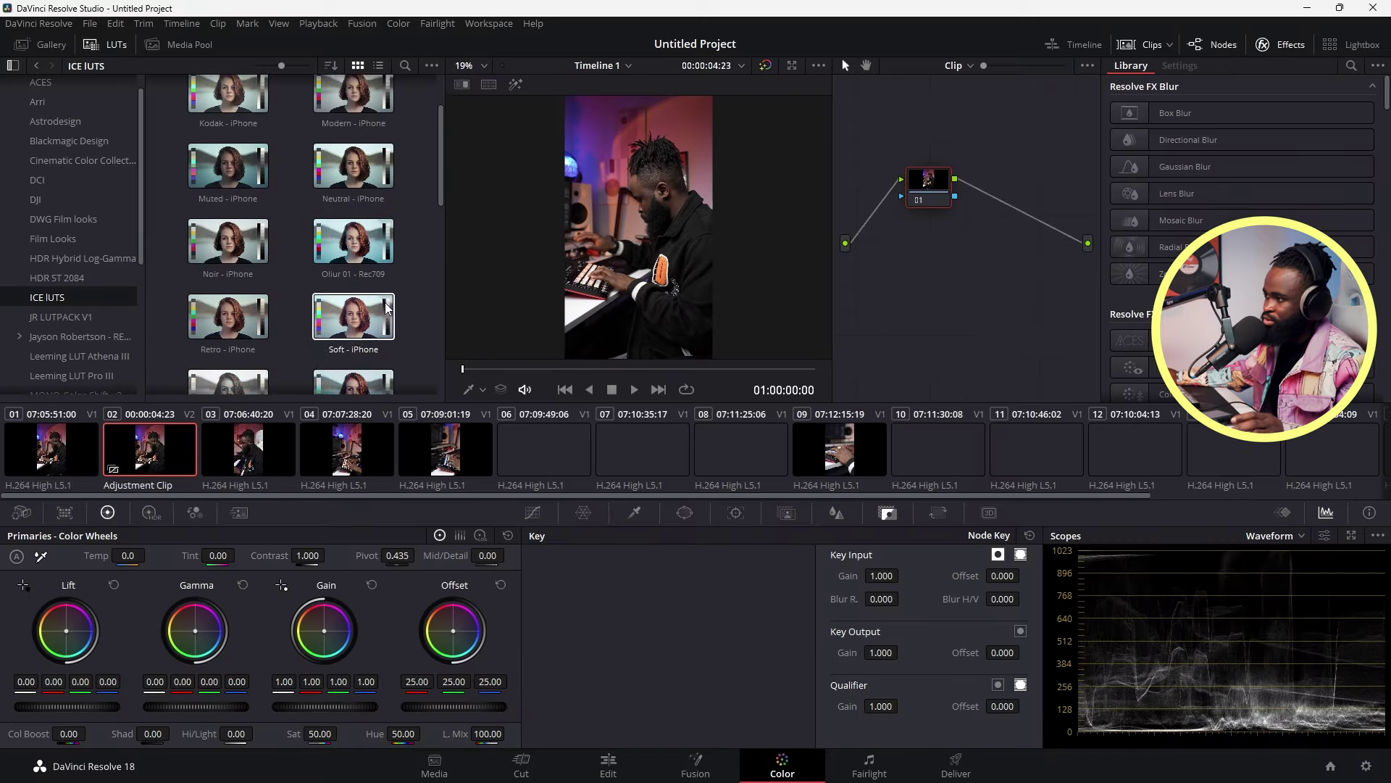
pyautogui.scroll(-5, 387, 308)
pyautogui.scroll(1, 388, 297)
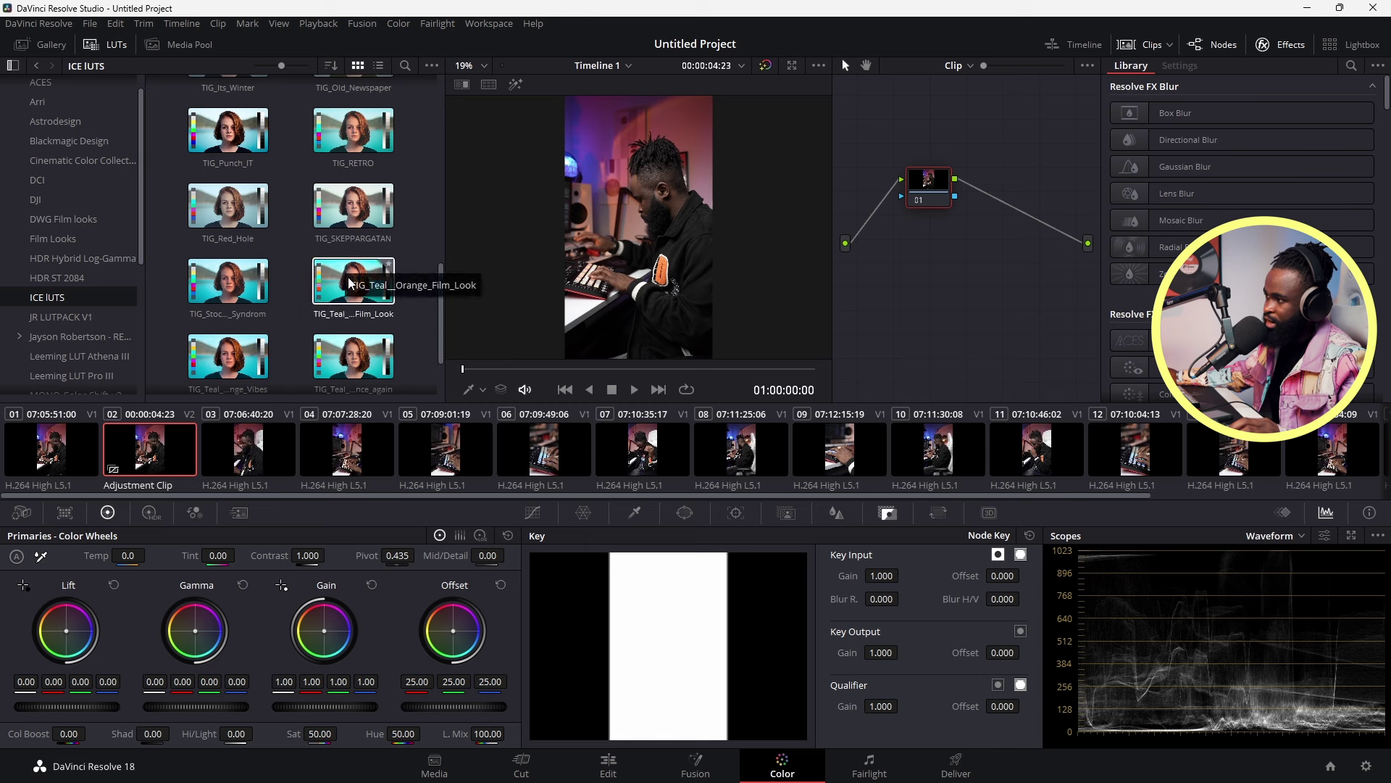
pyautogui.moveTo(366, 288); pyautogui.dragTo(932, 192)
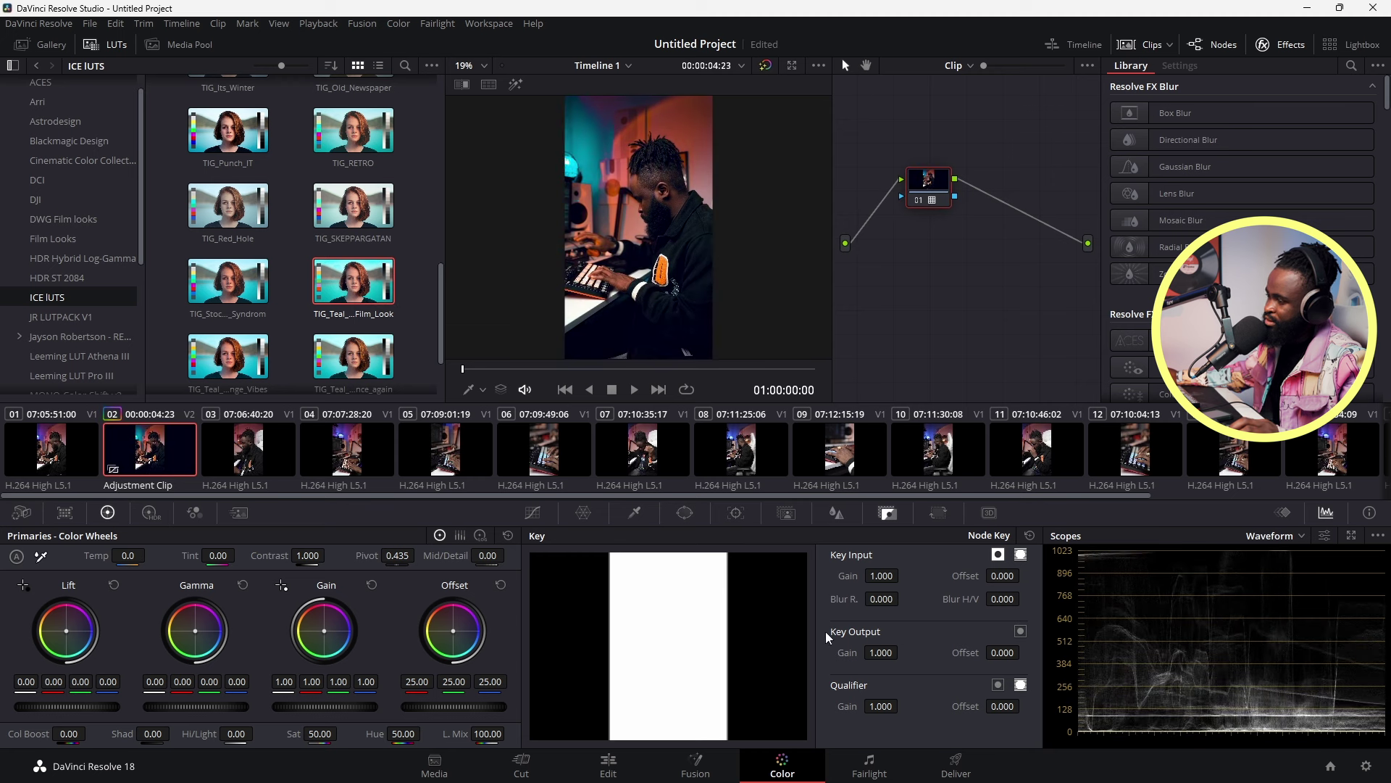
pyautogui.moveTo(879, 652); pyautogui.dragTo(837, 651)
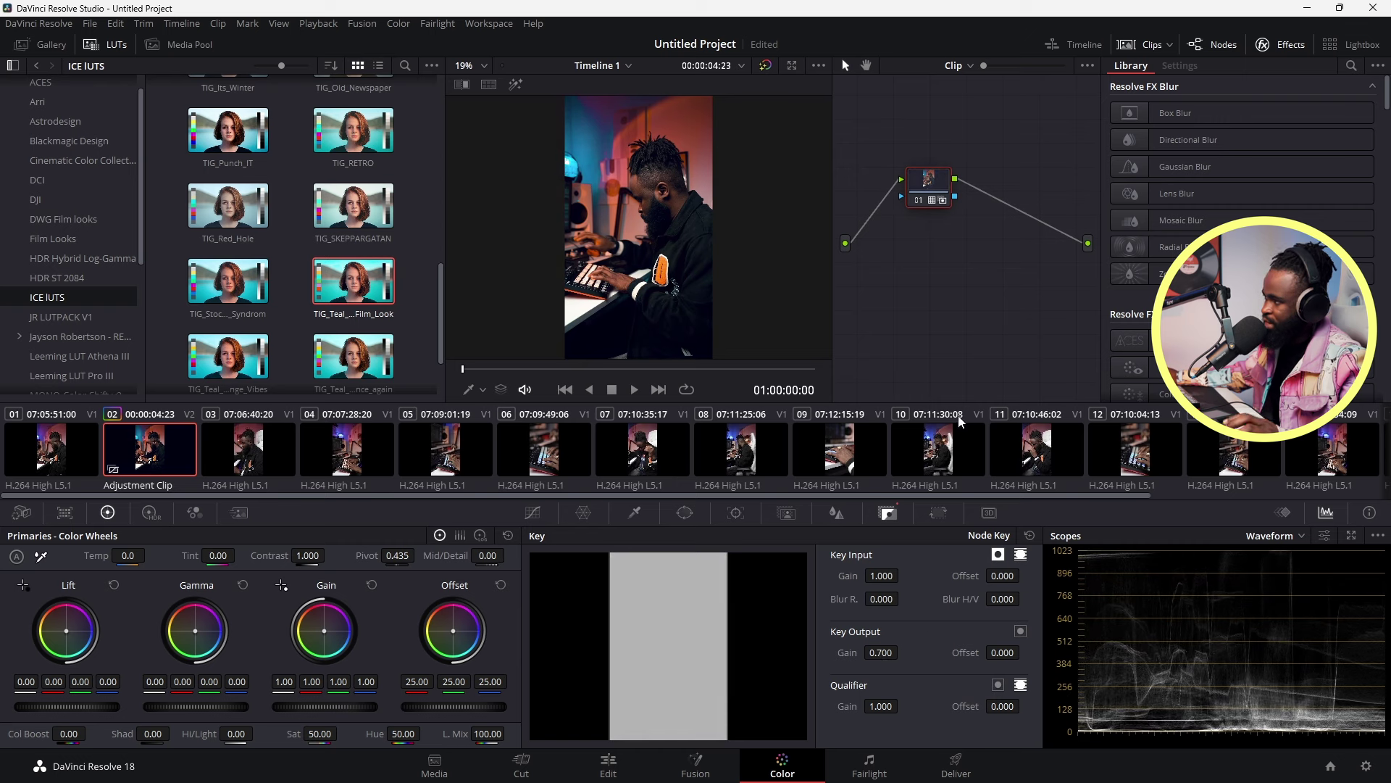
# - Compare the image with and without the grade, and play the graded edit on the Edit page with a taller track area
pyautogui.click(768, 68)
pyautogui.click(767, 67)
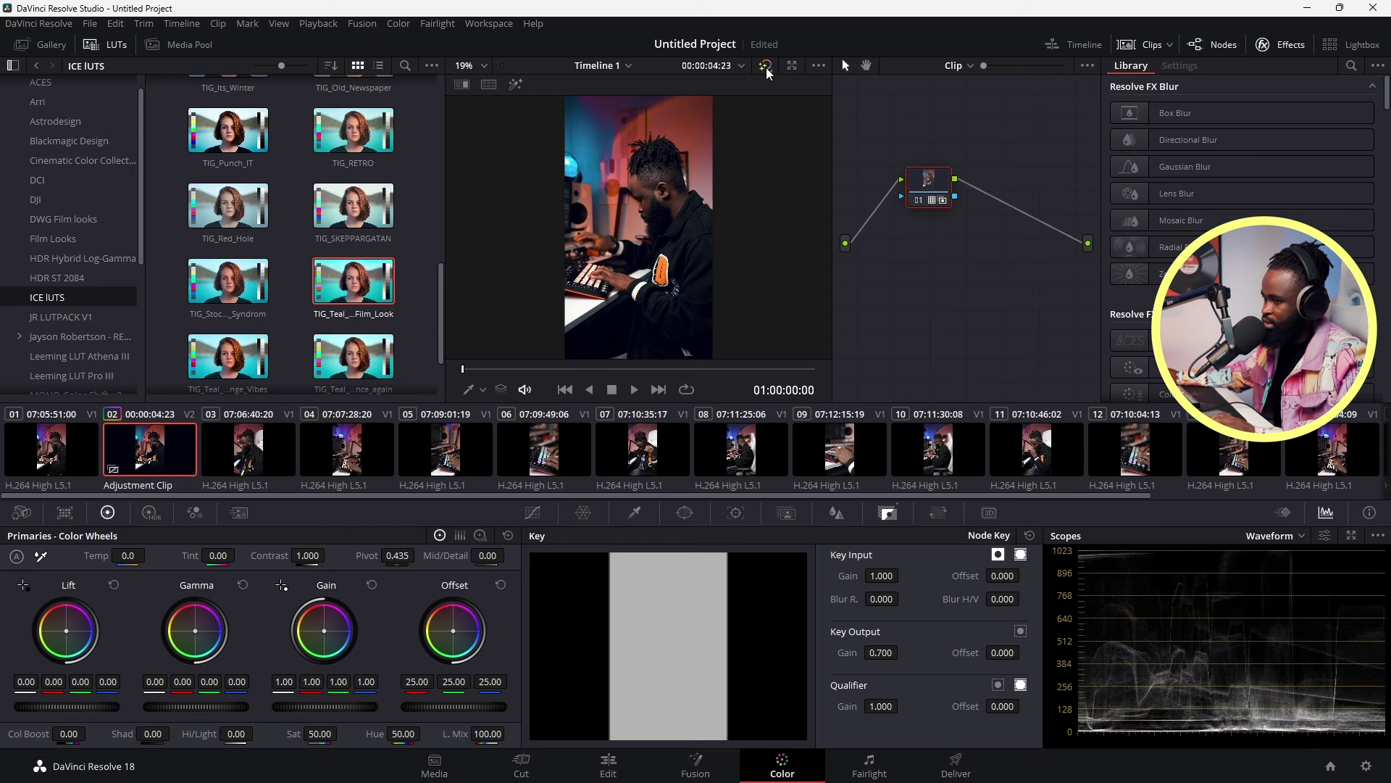
pyautogui.click(616, 769)
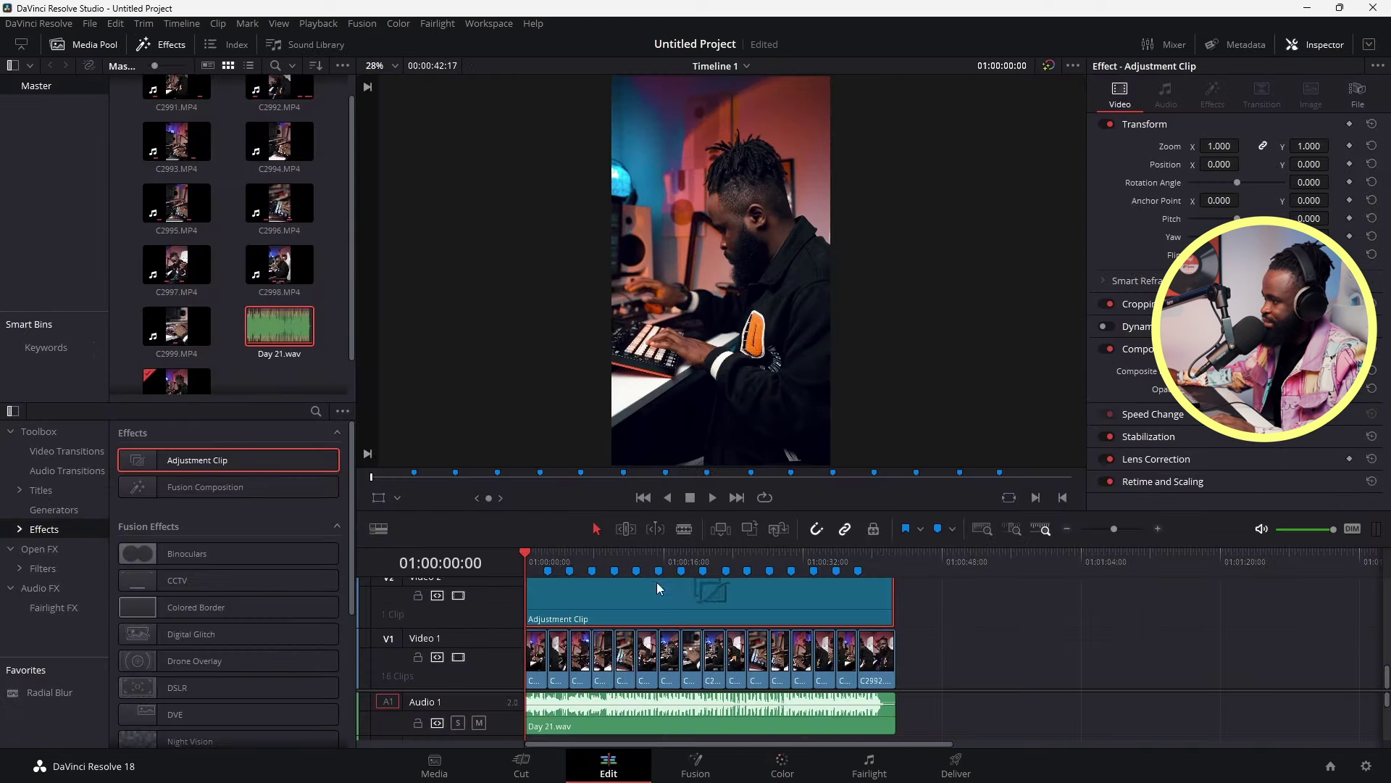
pyautogui.press('space')
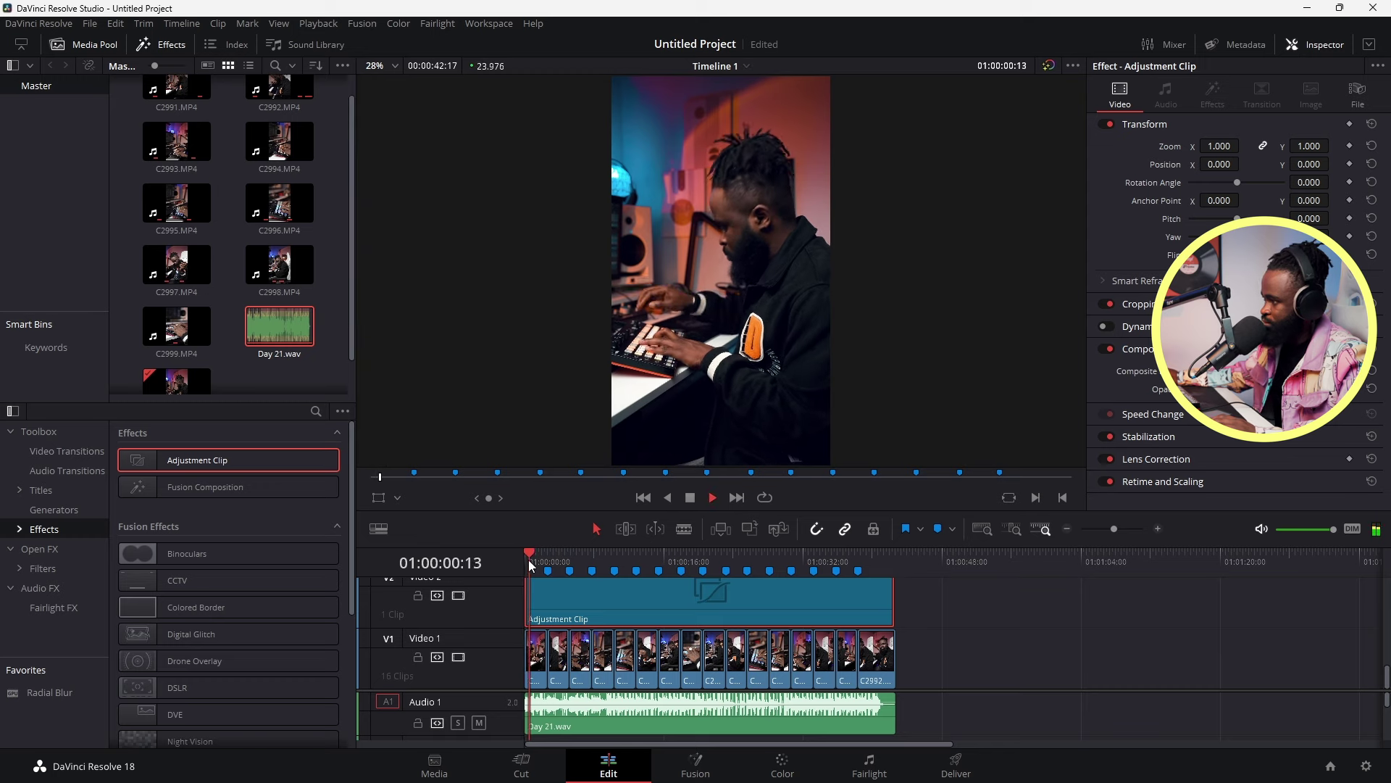
pyautogui.moveTo(625, 545); pyautogui.dragTo(606, 432)
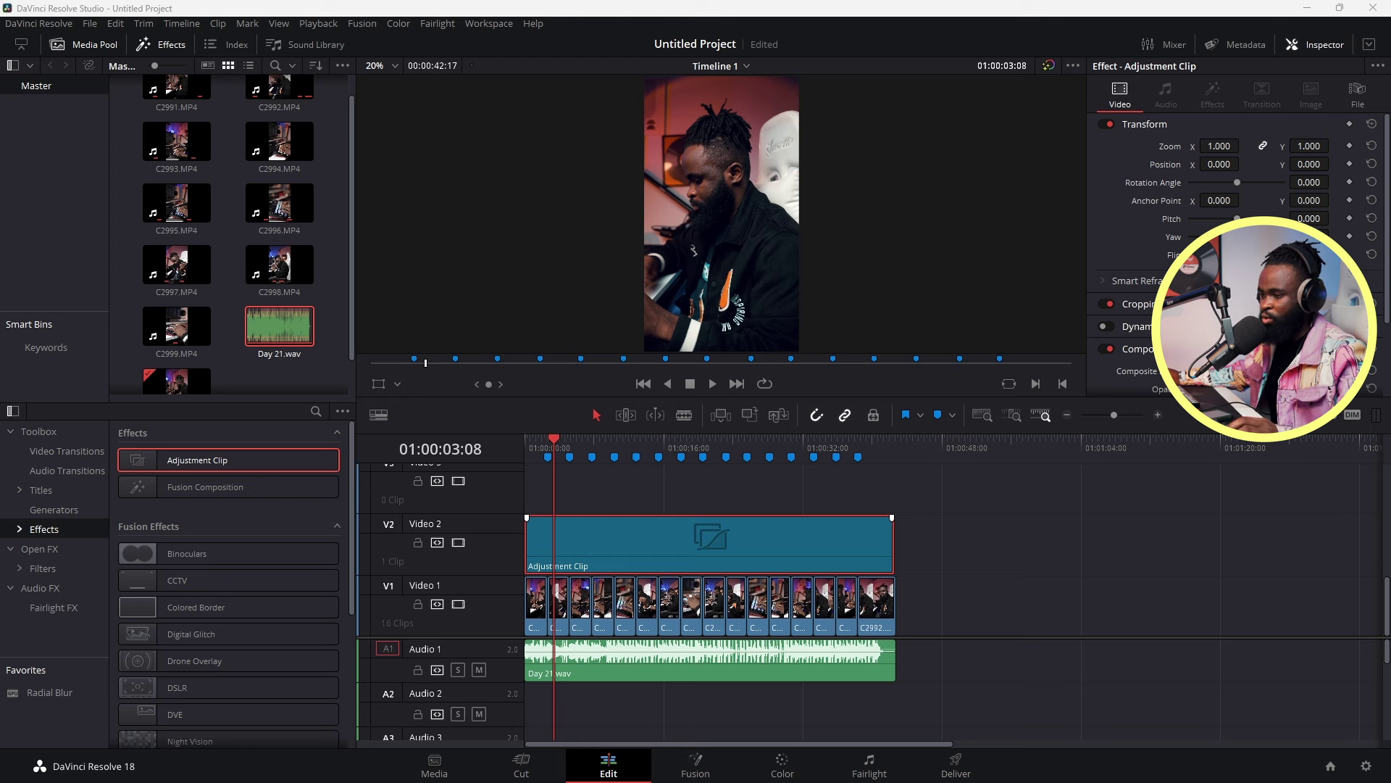
# - Bring Comp 1_.mov into the timeline, unlink and delete its audio, and place its video at the start of Video 3
pyautogui.moveTo(1384, 551); pyautogui.dragTo(1120, 603)
pyautogui.rightClick(1115, 711)
pyautogui.click(1128, 703)
pyautogui.click(1110, 710)
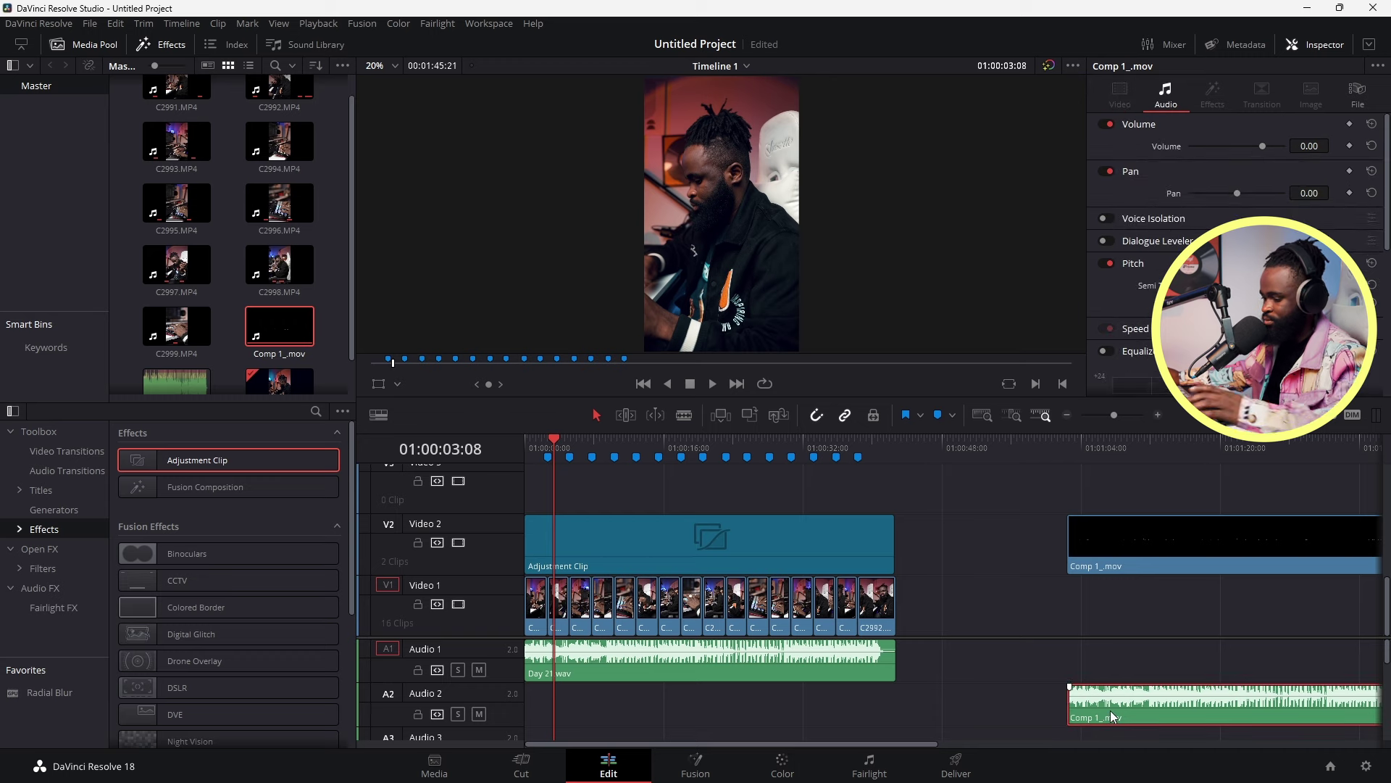
pyautogui.press('Delete')
pyautogui.moveTo(1121, 554); pyautogui.dragTo(549, 557)
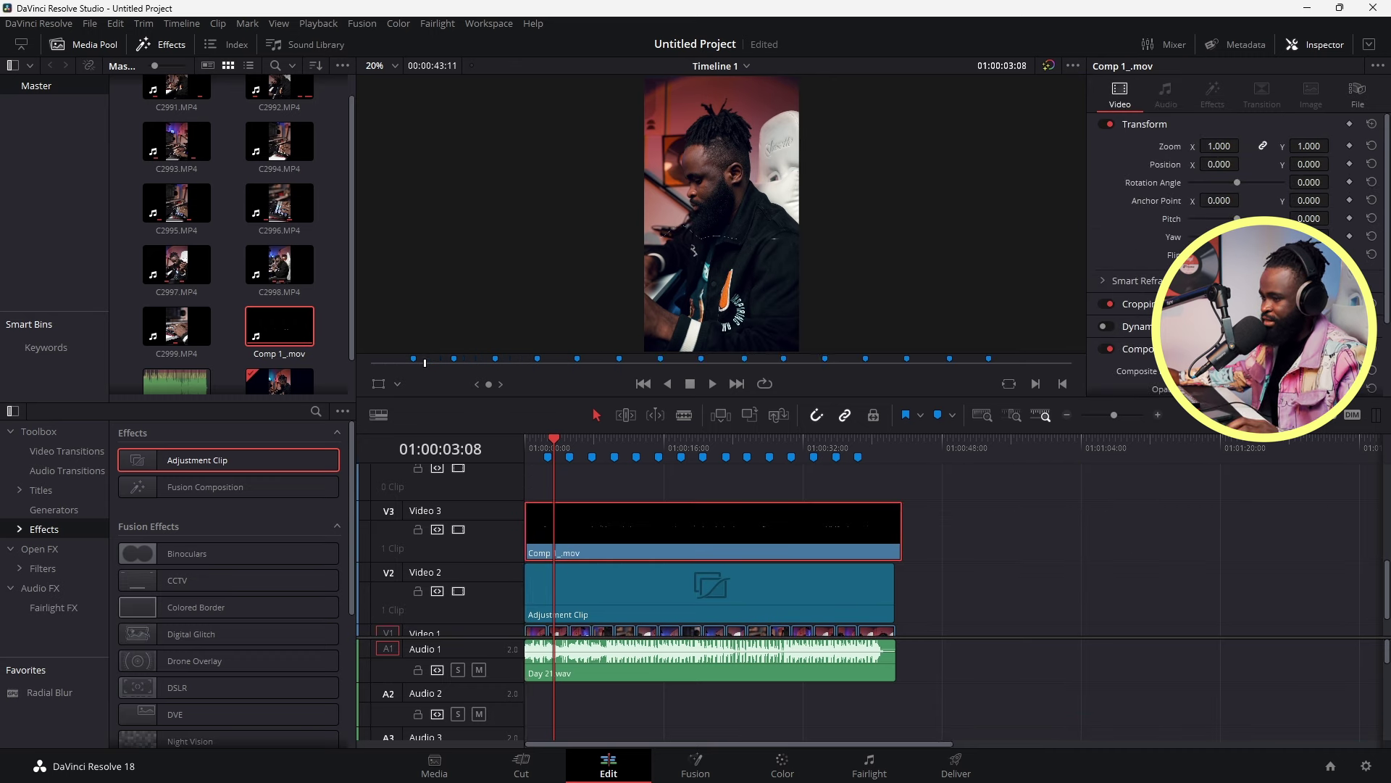
# - Bring Comp 1.mov into the timeline, unlink and delete its audio, and place its video at the start of Video 4
pyautogui.moveTo(279, 330); pyautogui.dragTo(1036, 600)
pyautogui.rightClick(1037, 600)
pyautogui.click(1055, 641)
pyautogui.click(1038, 700)
pyautogui.press('Delete')
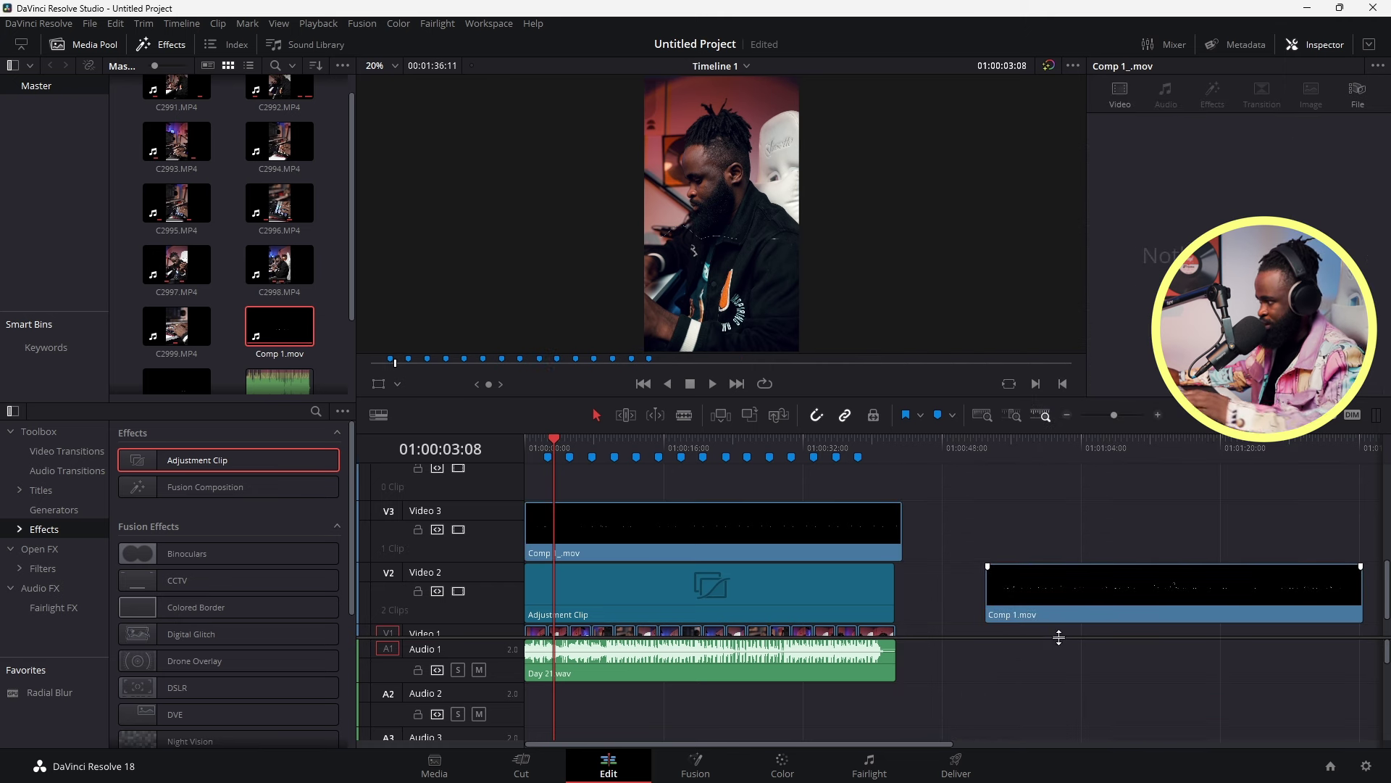
pyautogui.moveTo(1042, 605); pyautogui.dragTo(545, 503)
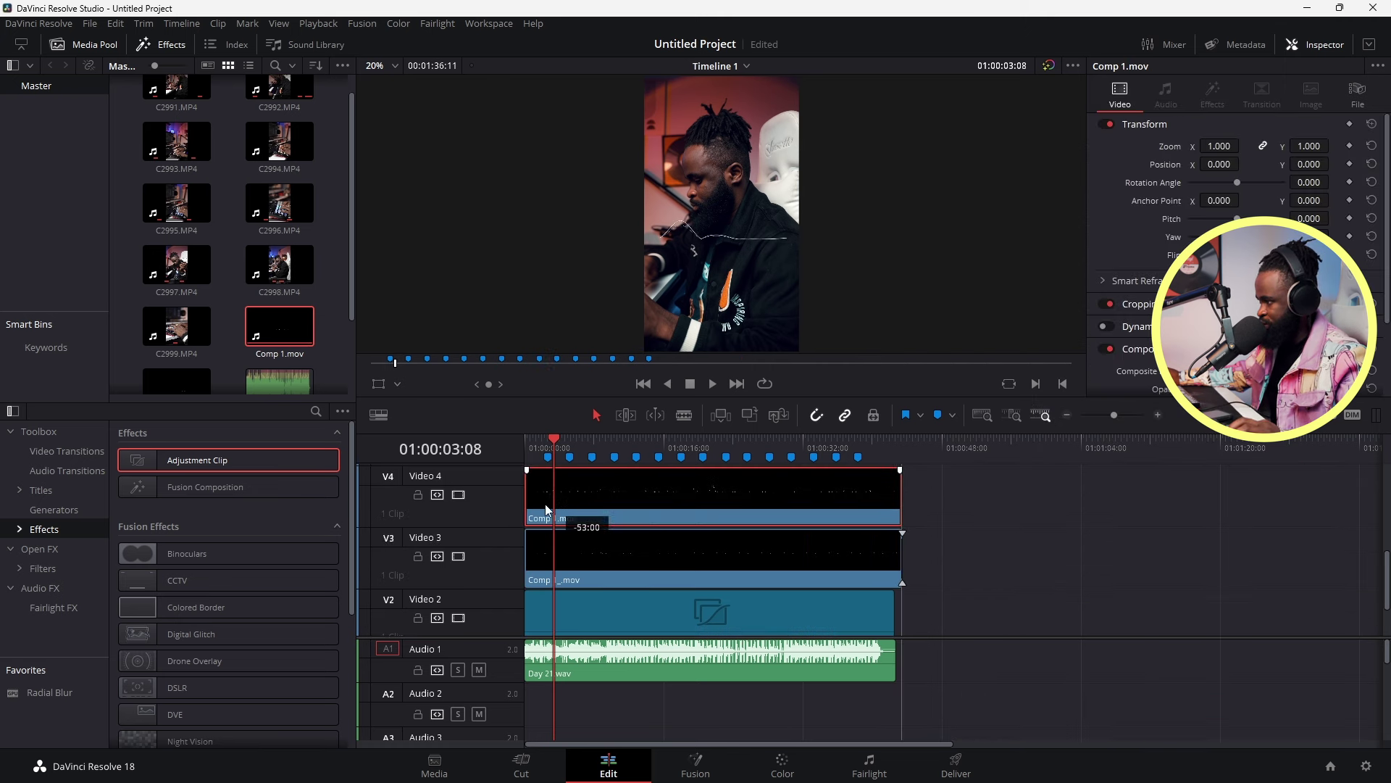
# - Play the overlays from the start and trim the ends of Comp 1.mov and Comp 1_.mov to the end of the edit
pyautogui.press('Home')
pyautogui.press('space')
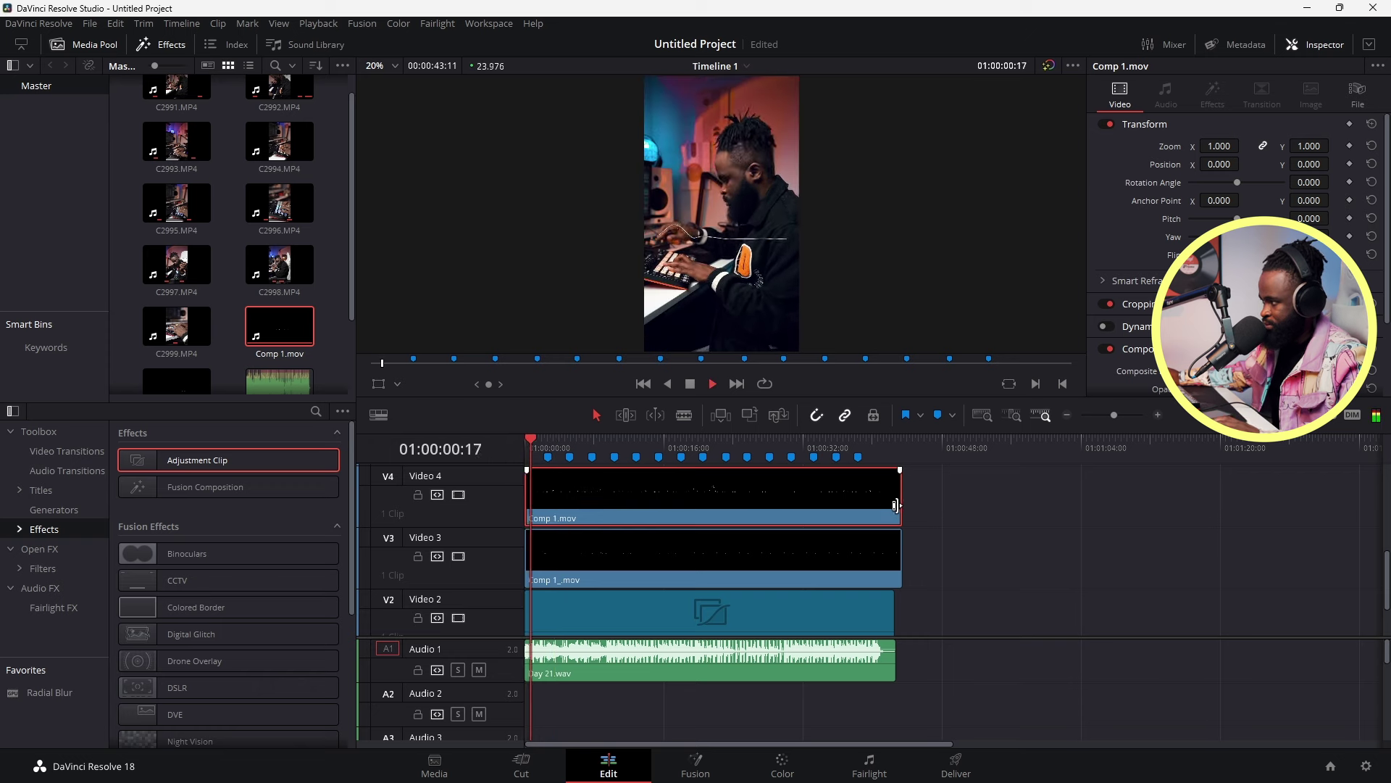
pyautogui.moveTo(899, 550); pyautogui.dragTo(885, 549)
pyautogui.press('space')
# - Set Comp 1_.mov's vertical position to -30 with a position keyframe, and play the edit from the start to check both overlays
pyautogui.click(804, 566)
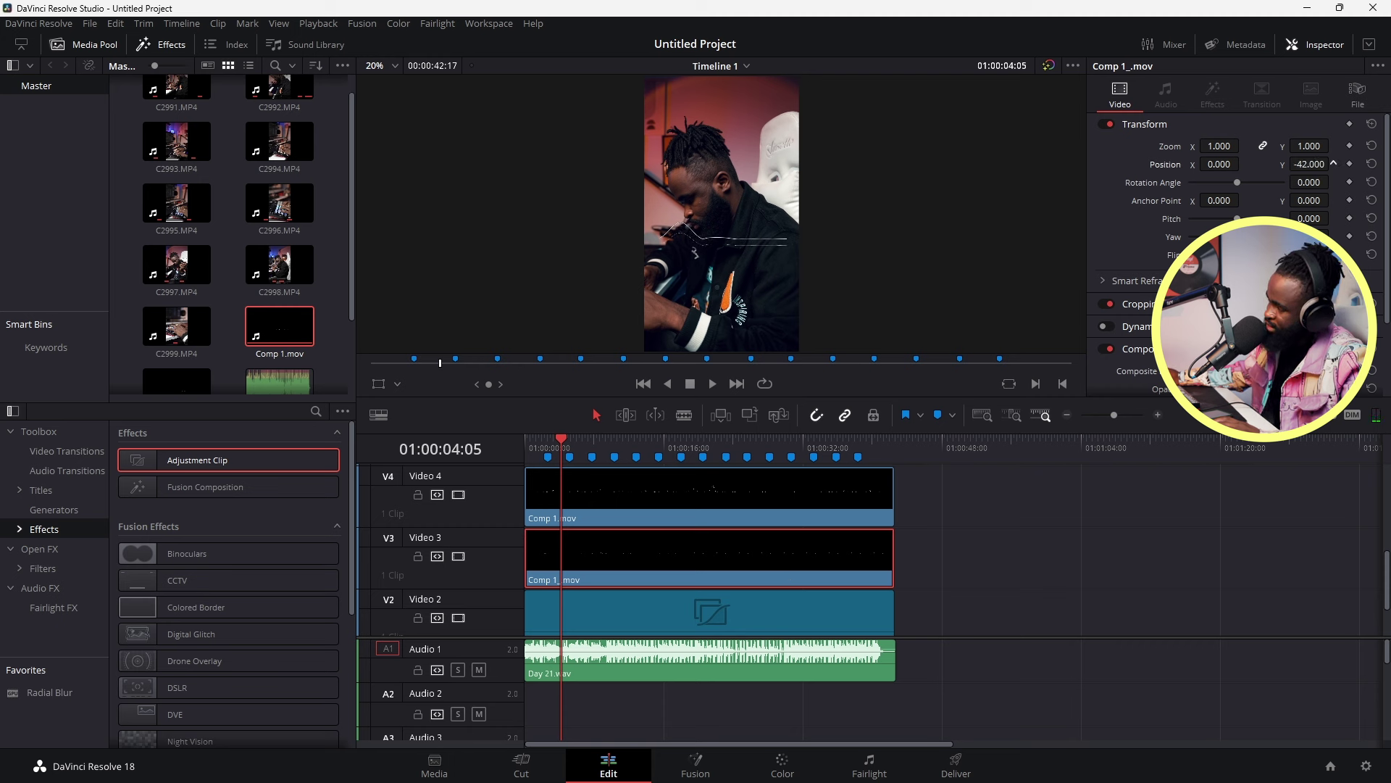
pyautogui.click(1350, 163)
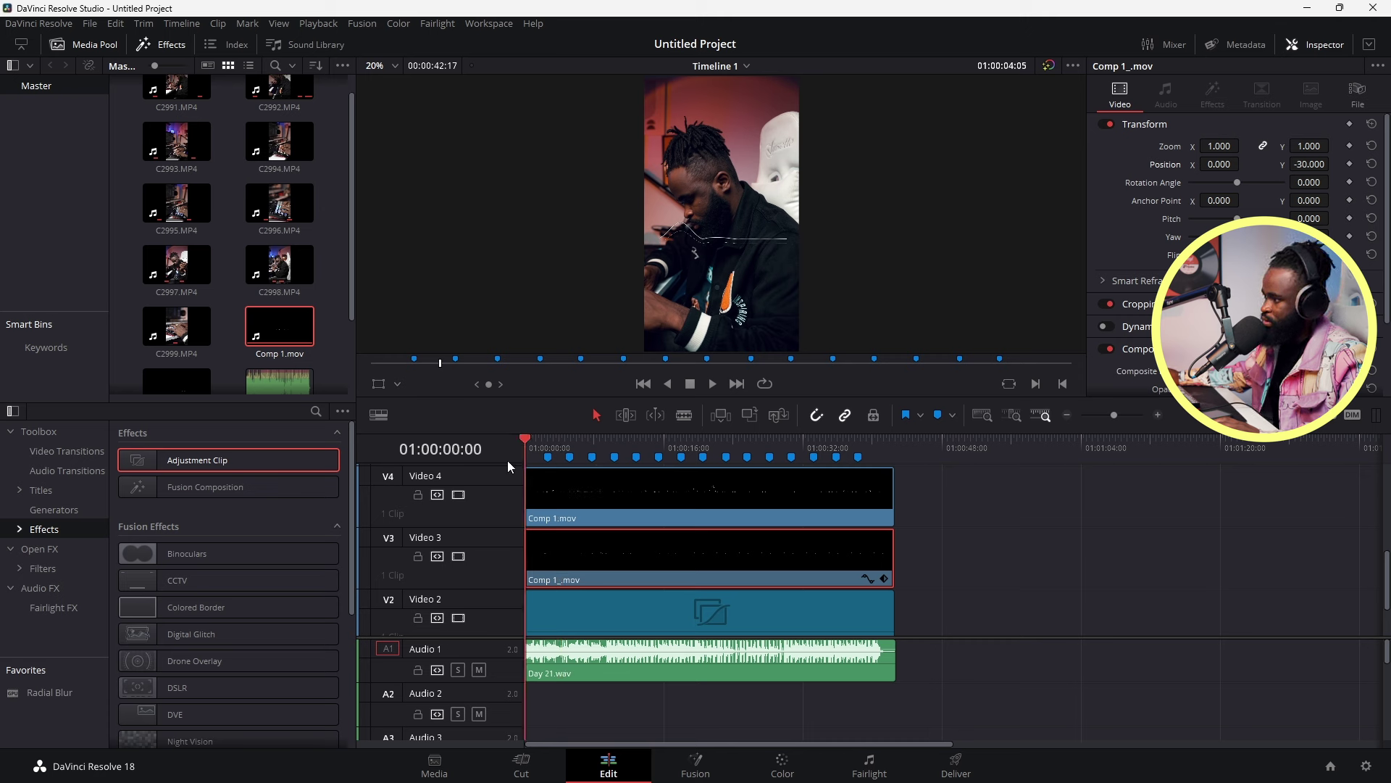
pyautogui.press('space')
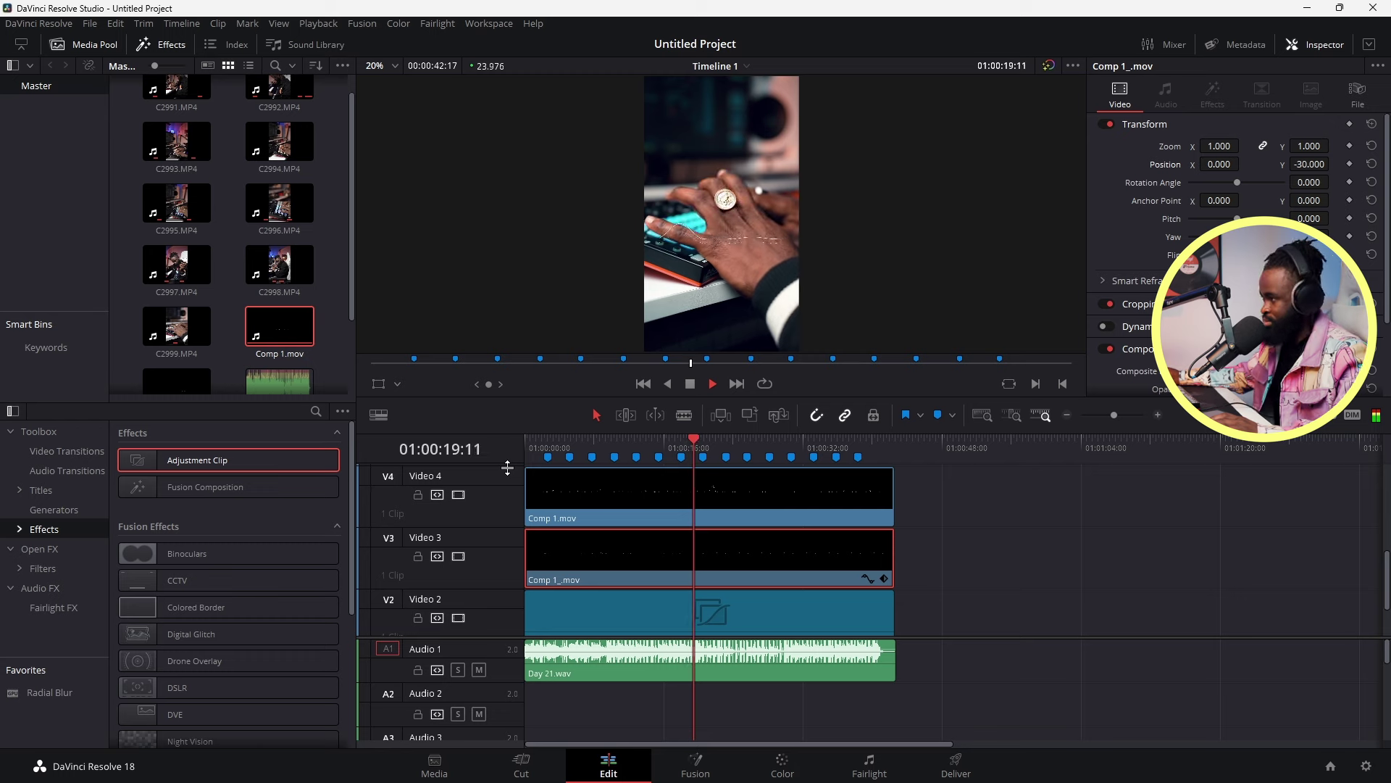
pyautogui.press('space')
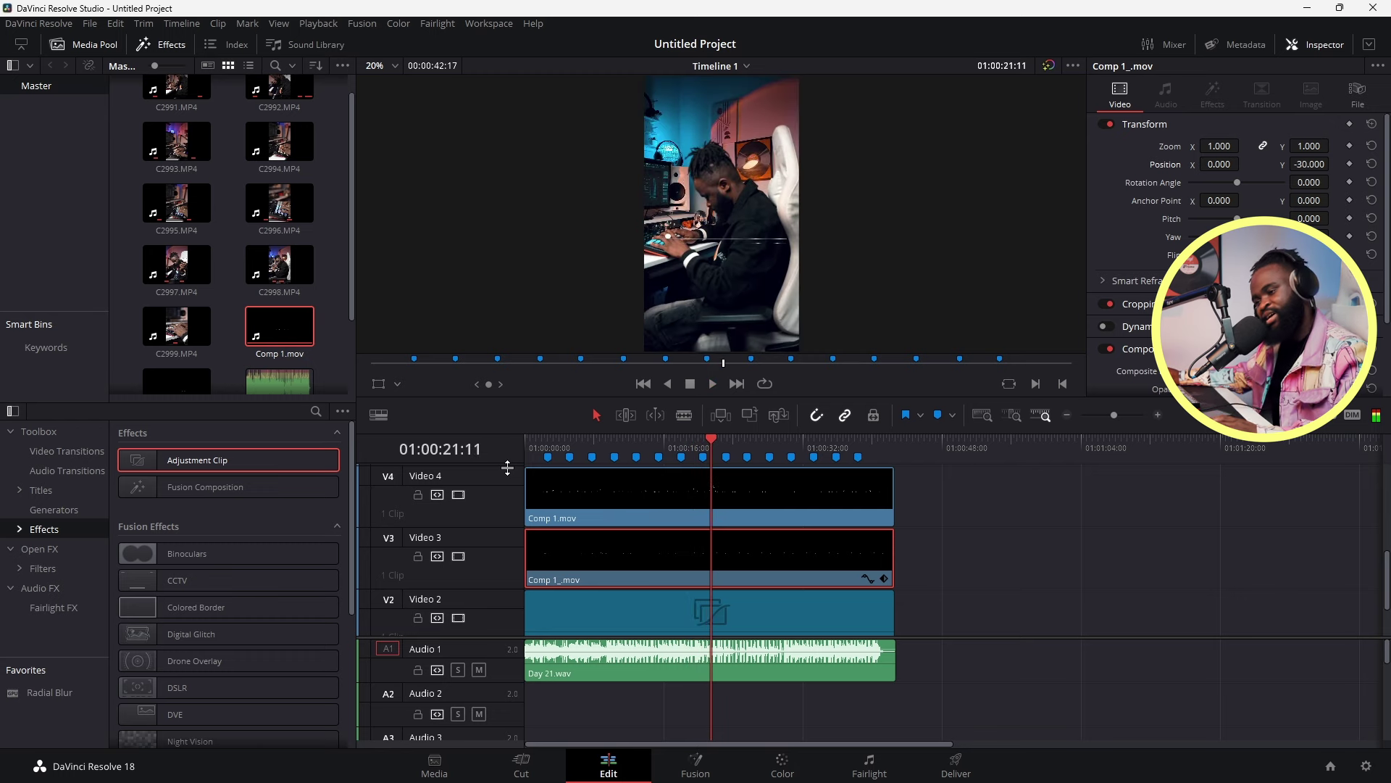